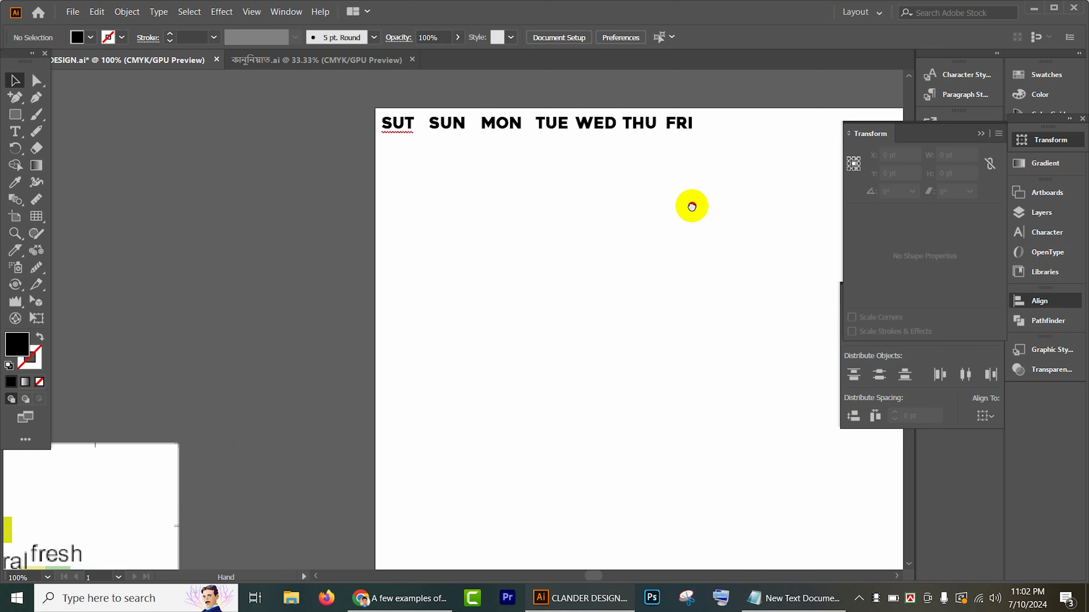
{"action": "left_click_drag", "start_coordinate": [279, 123], "coordinate": [712, 176]}
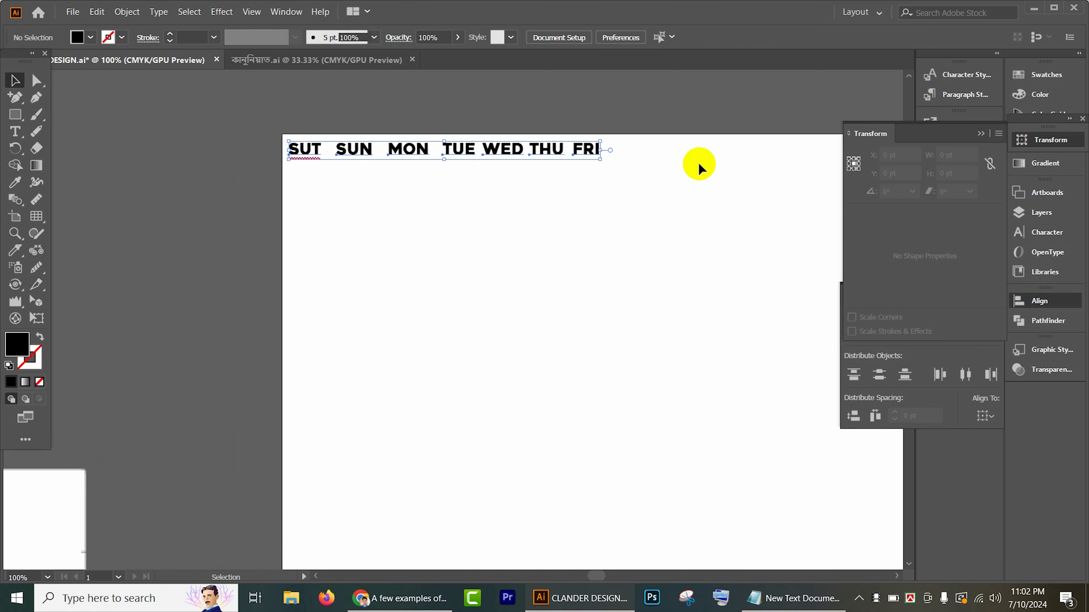
{"action": "left_click_drag", "start_coordinate": [540, 245], "coordinate": [520, 166]}
{"action": "left_click_drag", "start_coordinate": [523, 214], "coordinate": [675, 187]}
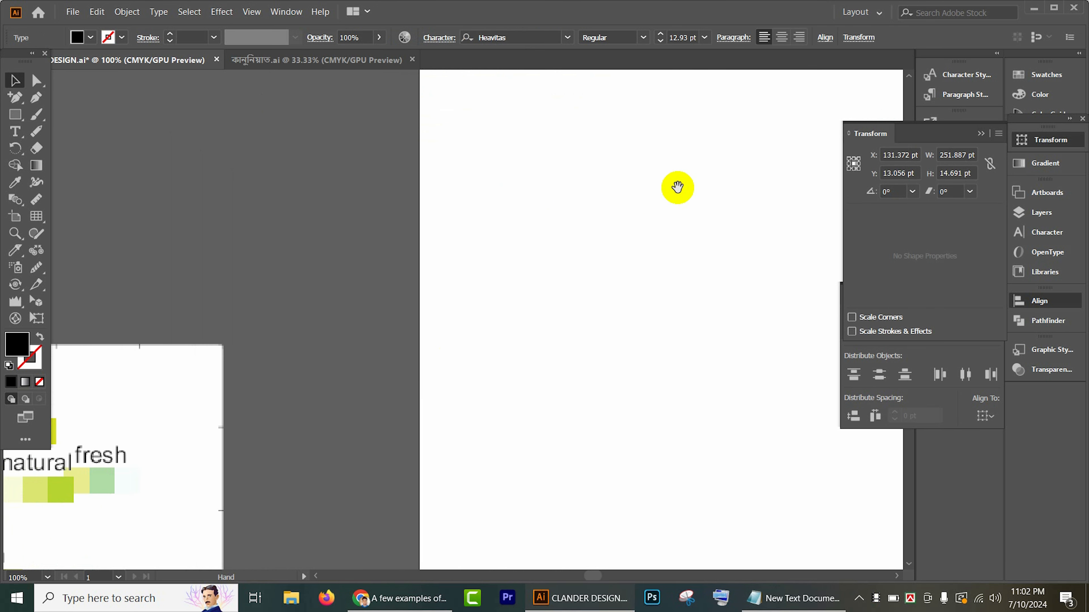
{"action": "mouse_move", "coordinate": [333, 305]}
{"action": "left_mouse_down"}
{"action": "mouse_move", "coordinate": [539, 241]}
{"action": "mouse_move", "coordinate": [551, 187]}
{"action": "left_mouse_up"}
Step: Switch to Chrome and search Google for "2 color combinations"
{"action": "left_click", "coordinate": [401, 599]}
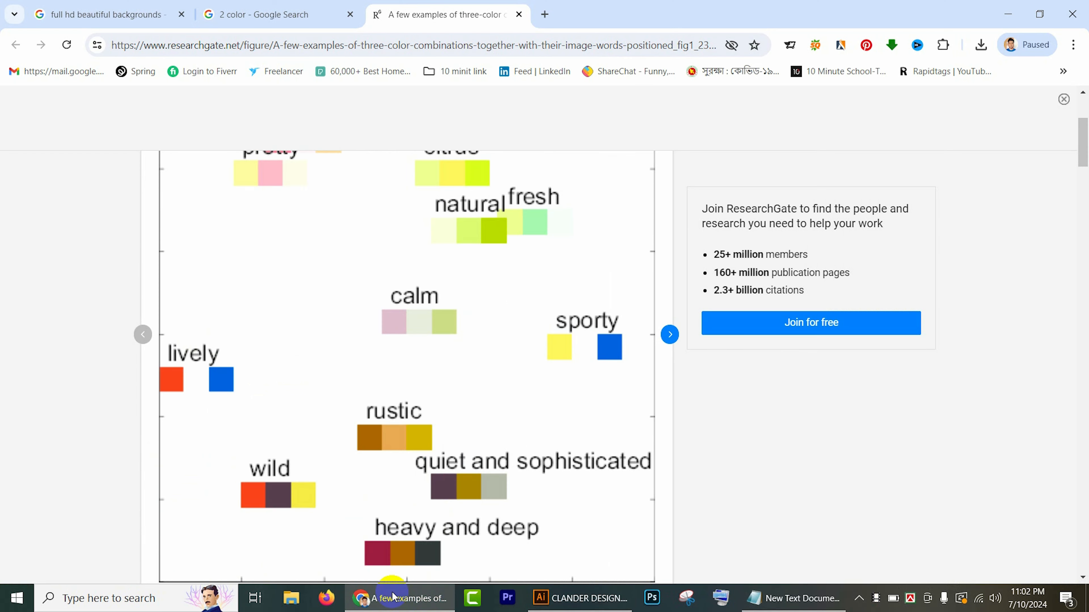
{"action": "scroll", "coordinate": [300, 144], "scroll_direction": "up", "scroll_amount": 5}
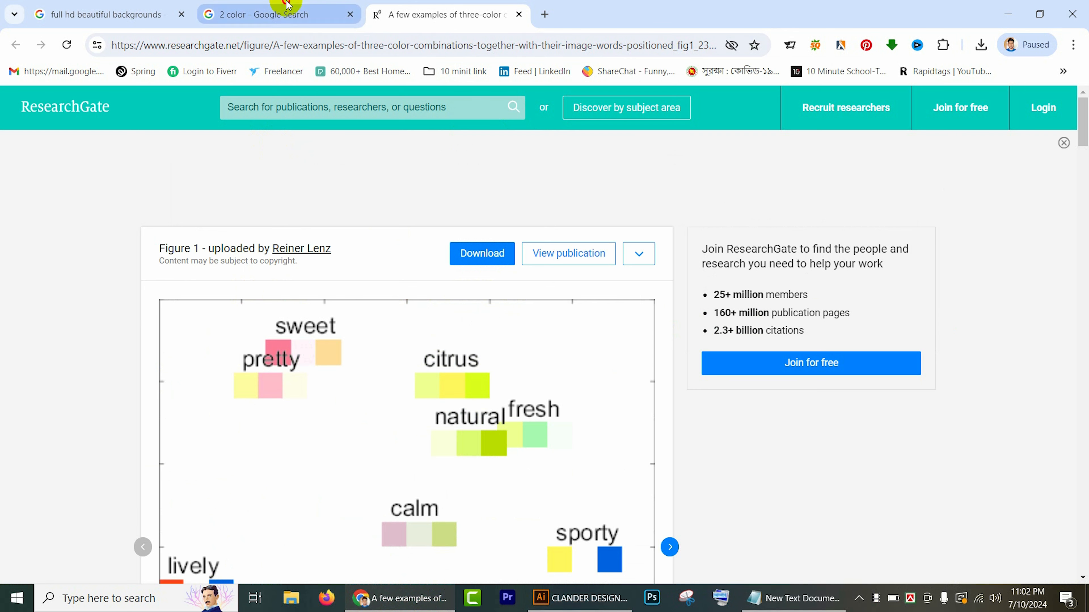
{"action": "left_click", "coordinate": [283, 14]}
{"action": "left_click", "coordinate": [218, 118]}
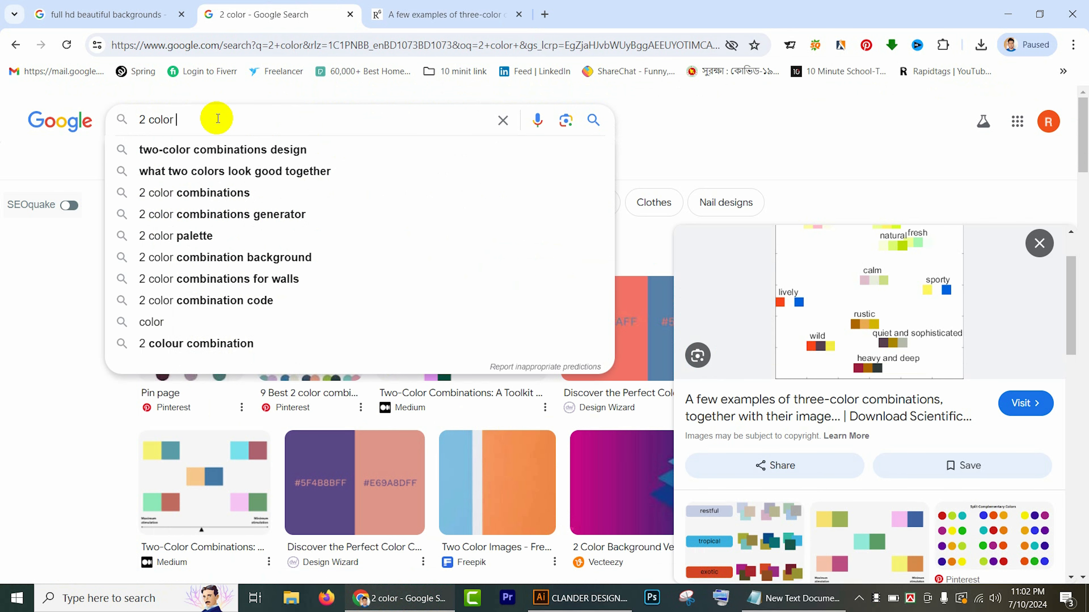
{"action": "left_click", "coordinate": [235, 148]}
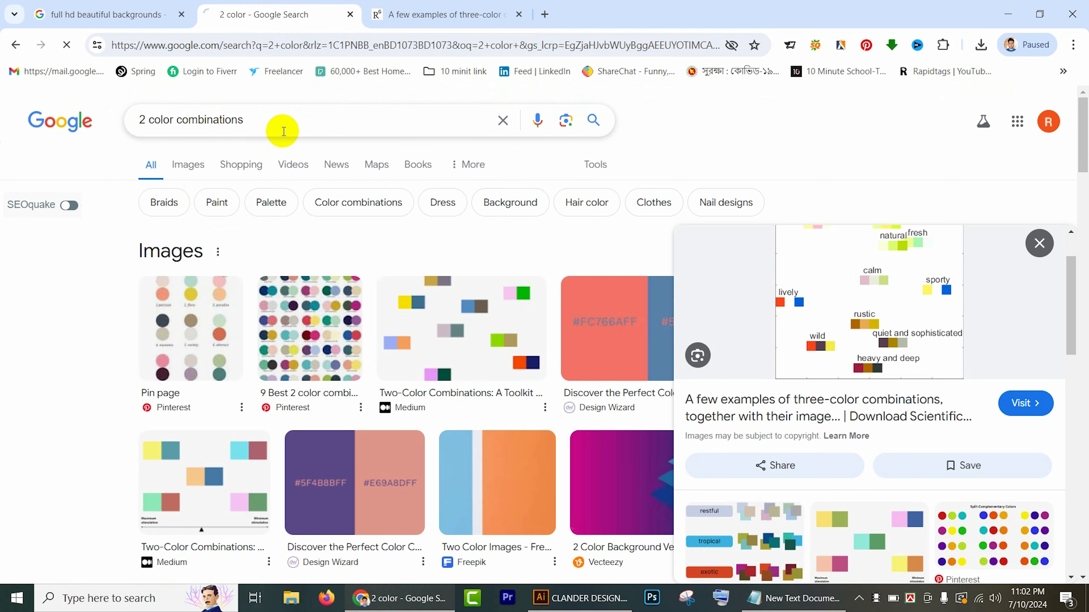
Step: Examine the two-color combination image results, the floral background results and the three-color palette figure
{"action": "scroll", "coordinate": [323, 141], "scroll_direction": "down", "scroll_amount": 5}
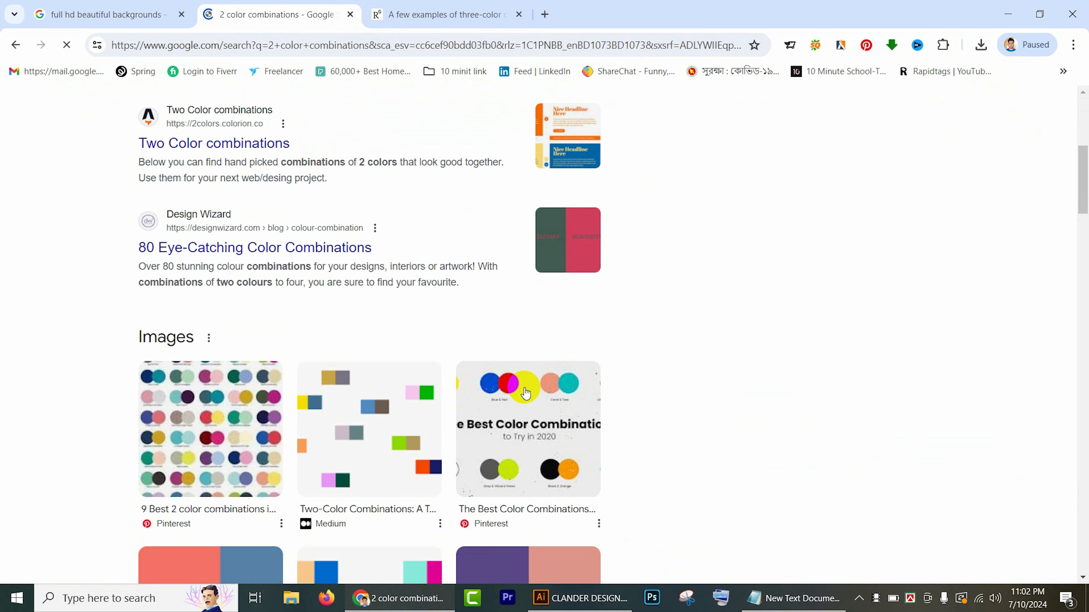
{"action": "scroll", "coordinate": [608, 455], "scroll_direction": "down", "scroll_amount": 3}
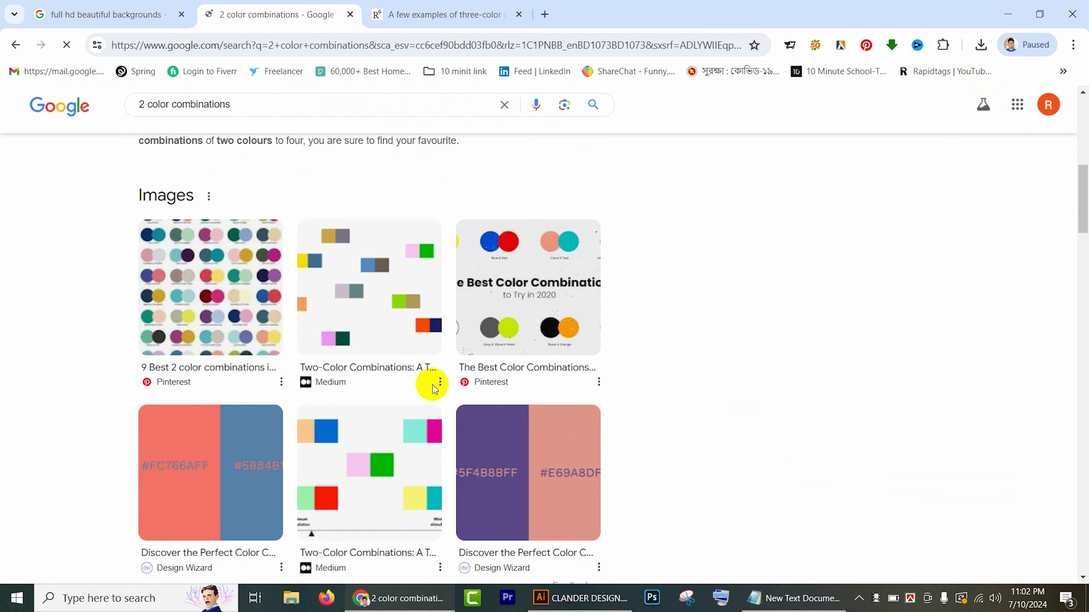
{"action": "scroll", "coordinate": [428, 381], "scroll_direction": "down", "scroll_amount": 5}
{"action": "scroll", "coordinate": [494, 416], "scroll_direction": "up", "scroll_amount": 2}
{"action": "scroll", "coordinate": [398, 337], "scroll_direction": "up", "scroll_amount": 3}
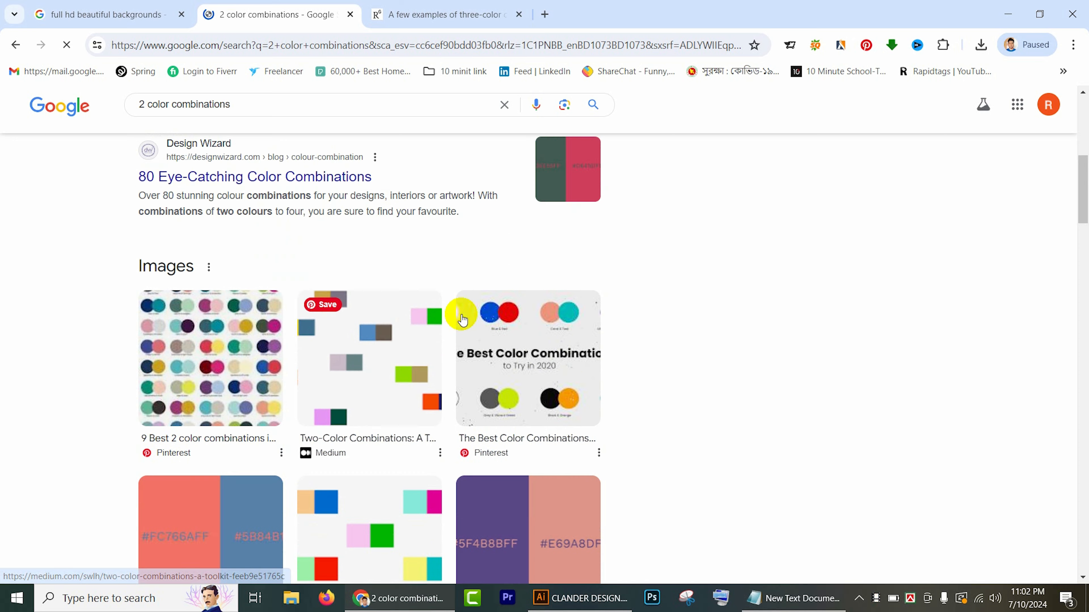
{"action": "left_click", "coordinate": [119, 7]}
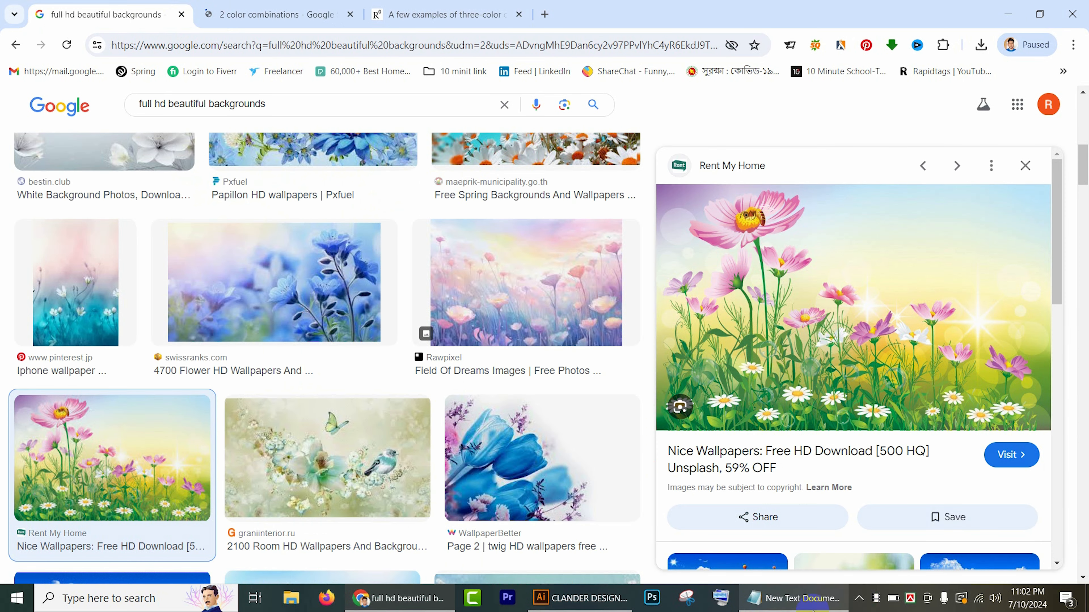
{"action": "left_click", "coordinate": [412, 13]}
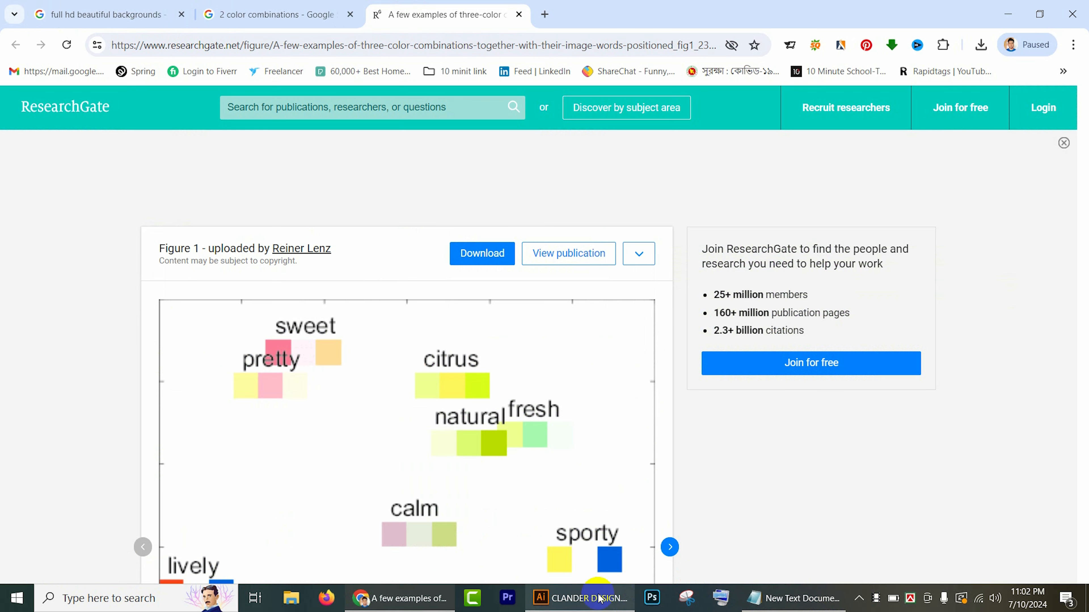
Step: Switch to Illustrator and draw a black square about 77 pt wide on the blank artboard, near its left edge
{"action": "left_click", "coordinate": [579, 598]}
{"action": "left_click", "coordinate": [486, 377]}
{"action": "left_click_drag", "start_coordinate": [537, 309], "coordinate": [265, 339]}
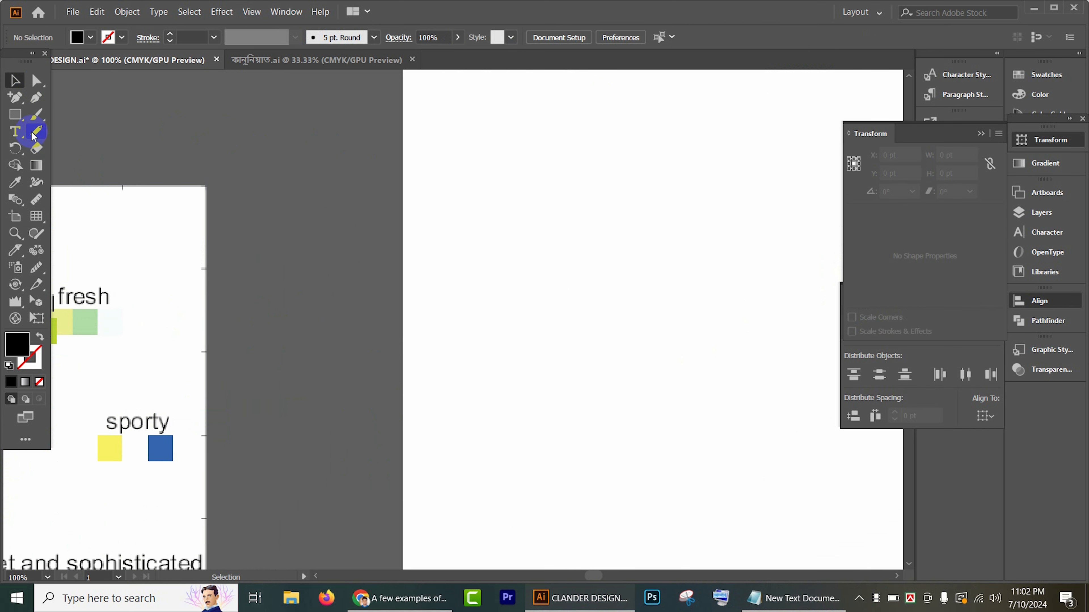
{"action": "left_click", "coordinate": [14, 115]}
{"action": "left_click_drag", "start_coordinate": [467, 212], "coordinate": [507, 260]}
{"action": "left_click", "coordinate": [15, 86]}
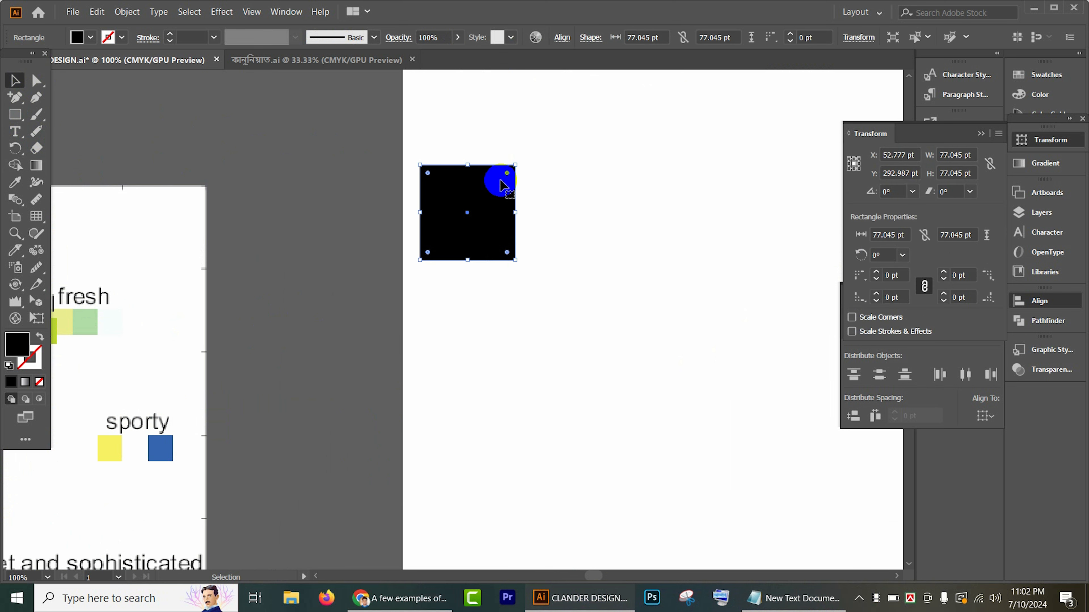
Step: Resize the square to about 78 × 64 pt and lay a copy about 39 pt wide over its left half
{"action": "left_click_drag", "start_coordinate": [515, 212], "coordinate": [528, 215]}
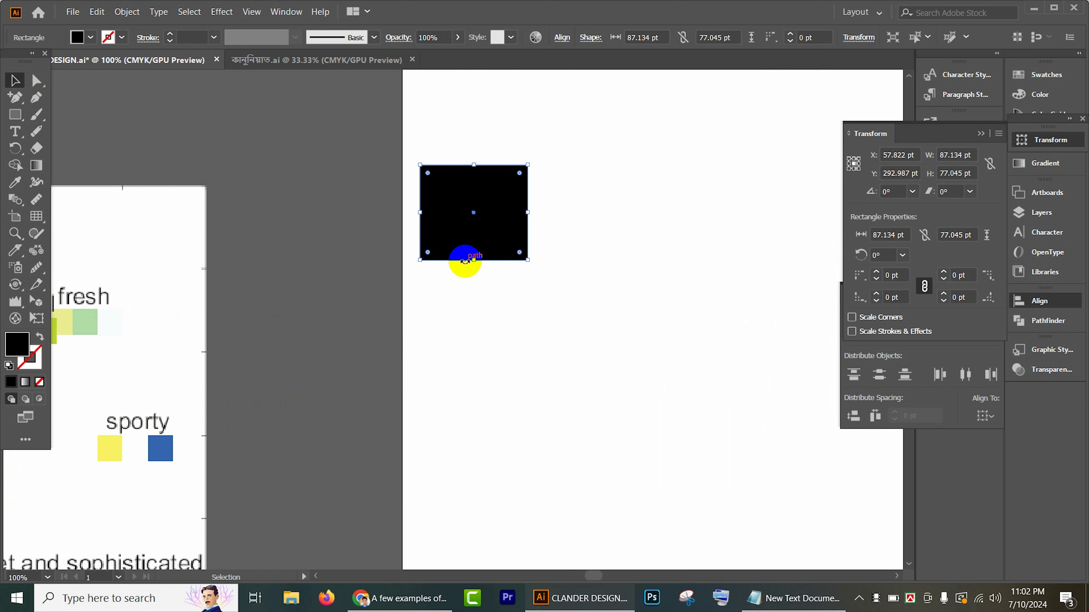
{"action": "left_click_drag", "start_coordinate": [465, 260], "coordinate": [463, 244]}
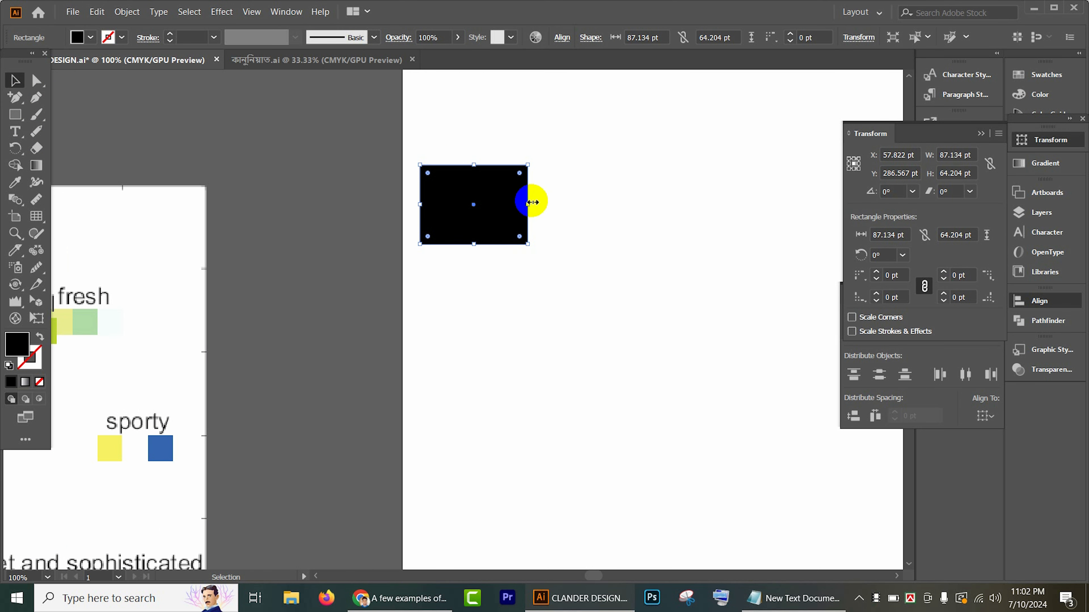
{"action": "left_click_drag", "start_coordinate": [532, 202], "coordinate": [421, 212]}
{"action": "scroll", "coordinate": [516, 203], "scroll_direction": "up", "scroll_amount": 2}
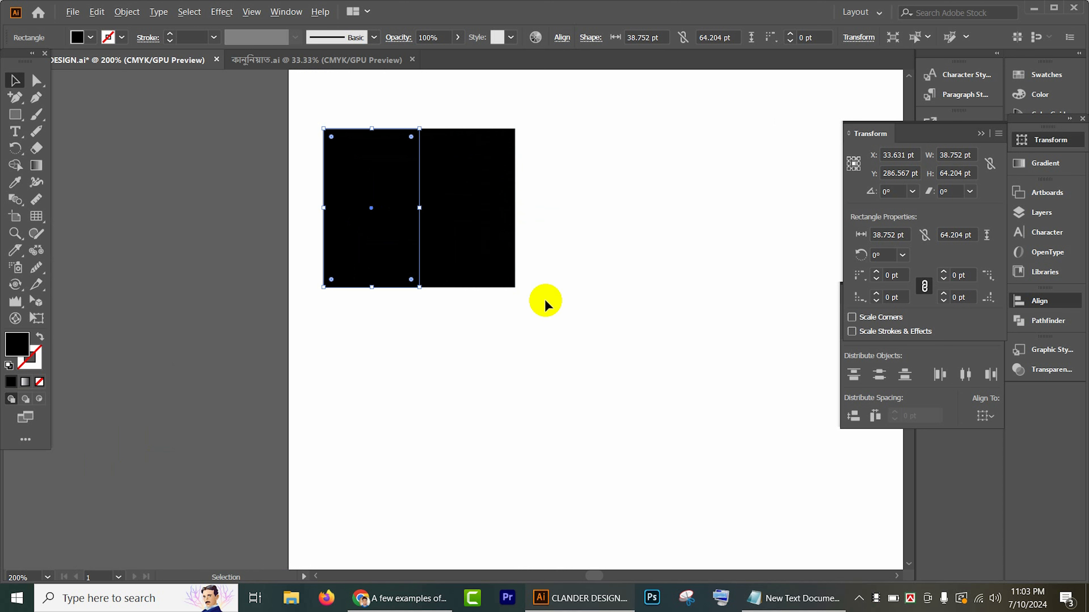
Step: Fill the narrow left rectangle with the darkest green sampled from the "natural" palette
{"action": "scroll", "coordinate": [501, 316], "scroll_direction": "down", "scroll_amount": 2}
{"action": "left_click_drag", "start_coordinate": [511, 333], "coordinate": [604, 338]}
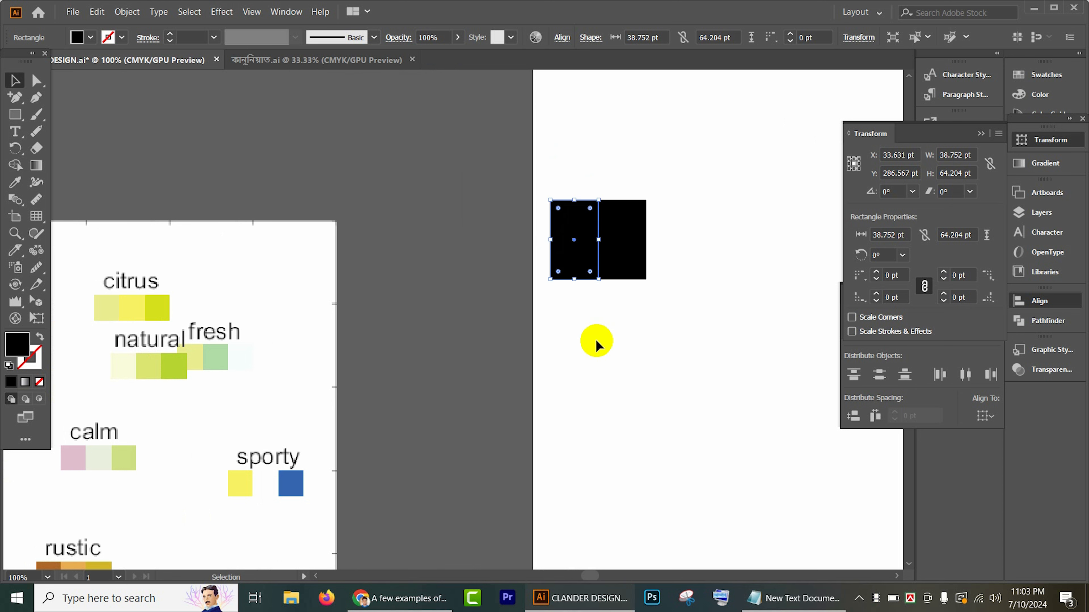
{"action": "key", "text": "i"}
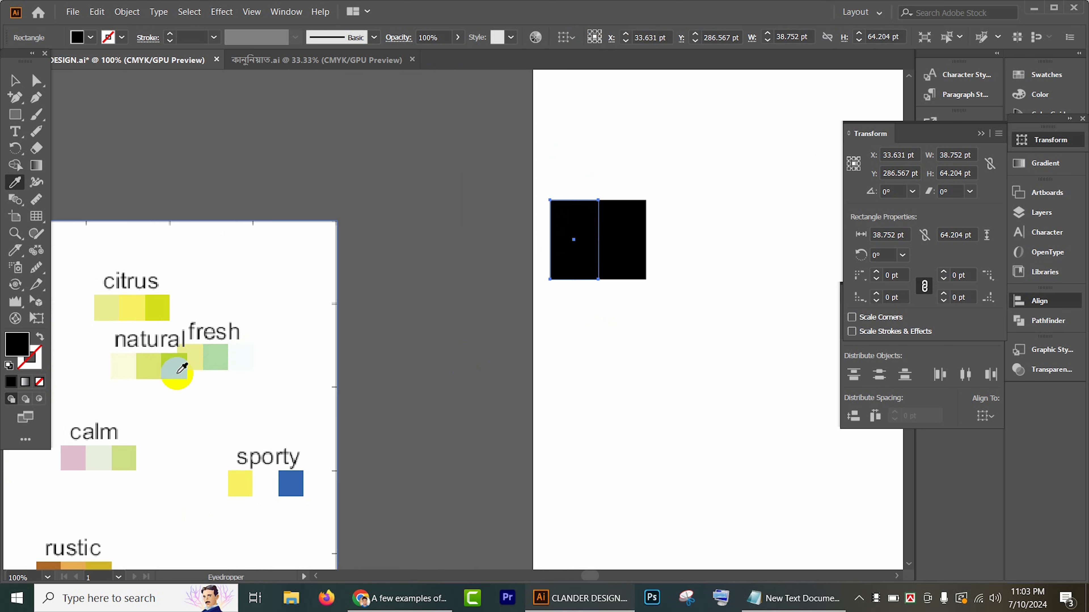
{"action": "left_click", "coordinate": [177, 372]}
{"action": "left_click", "coordinate": [22, 79]}
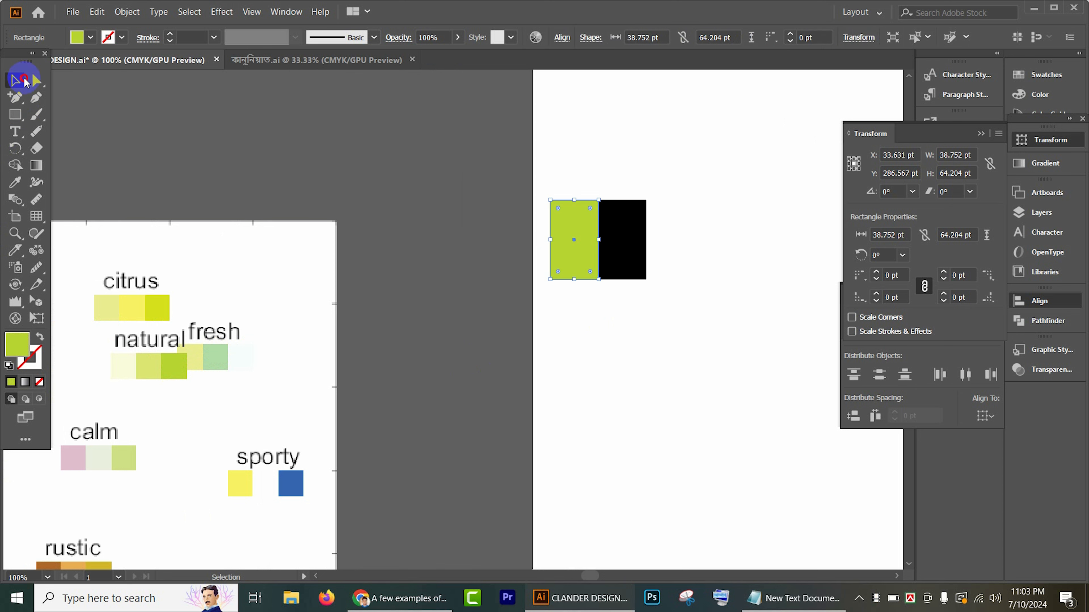
Step: Fill the wider black rectangle with the middle yellow-green sampled from the "natural" palette
{"action": "left_click", "coordinate": [639, 236], "text": "shift"}
{"action": "key", "text": "i"}
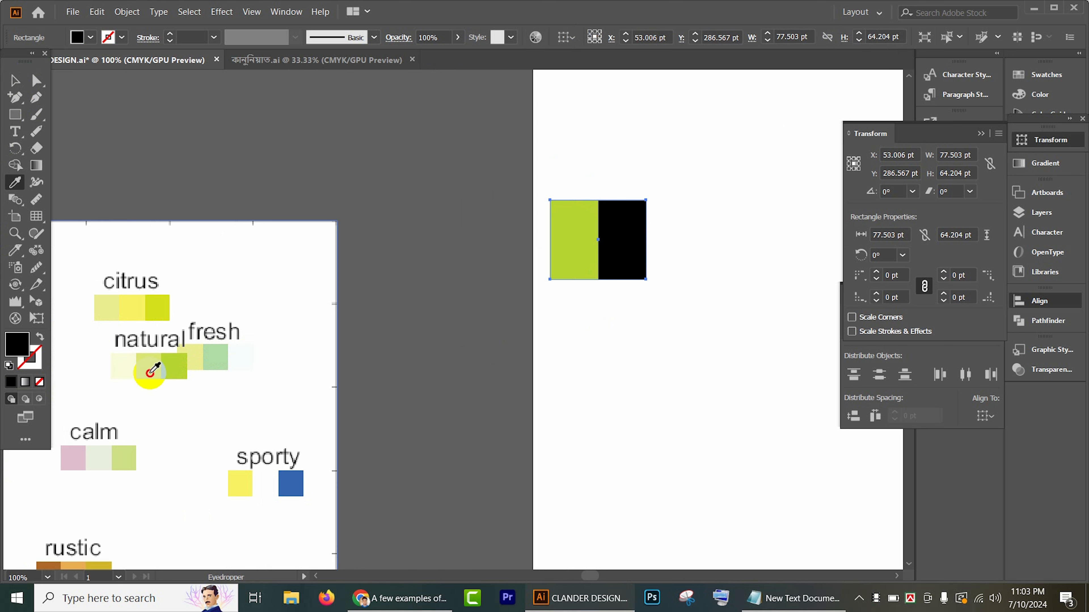
{"action": "left_click", "coordinate": [149, 372]}
{"action": "left_click", "coordinate": [14, 82]}
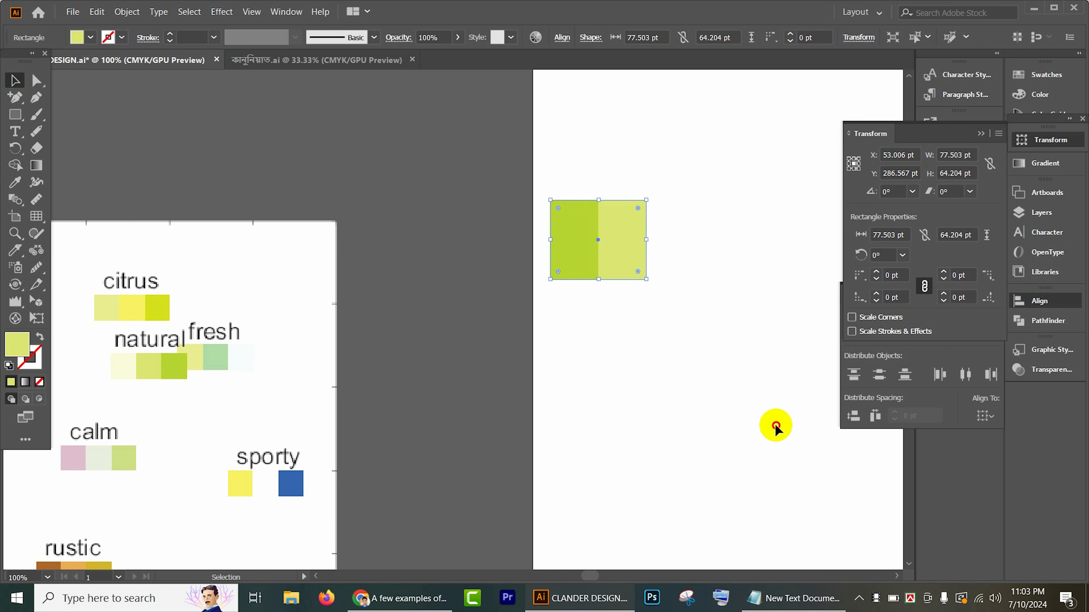
{"action": "left_click", "coordinate": [769, 426]}
Step: Recolor the wider rectangle with the middle soft green sampled from the "fresh" palette
{"action": "left_click_drag", "start_coordinate": [673, 379], "coordinate": [596, 384]}
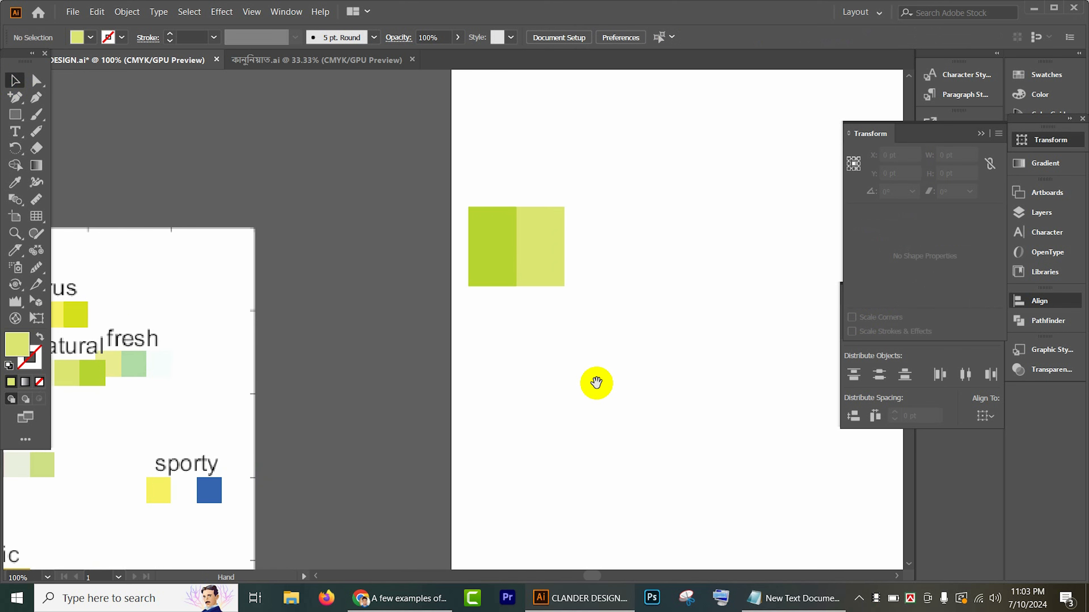
{"action": "left_click", "coordinate": [549, 271]}
{"action": "key", "text": "i"}
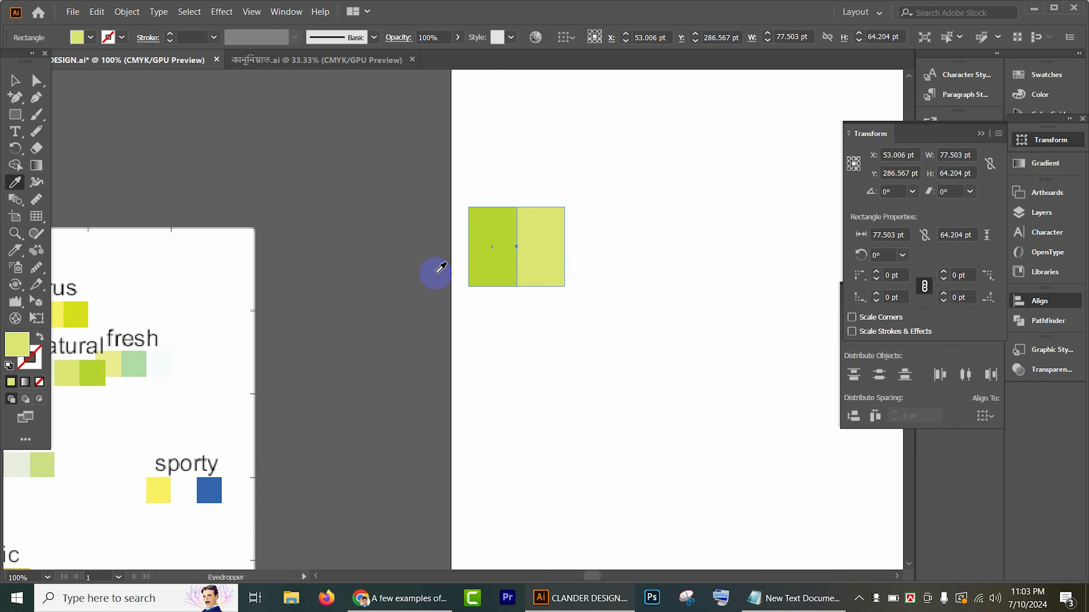
{"action": "left_click", "coordinate": [148, 362]}
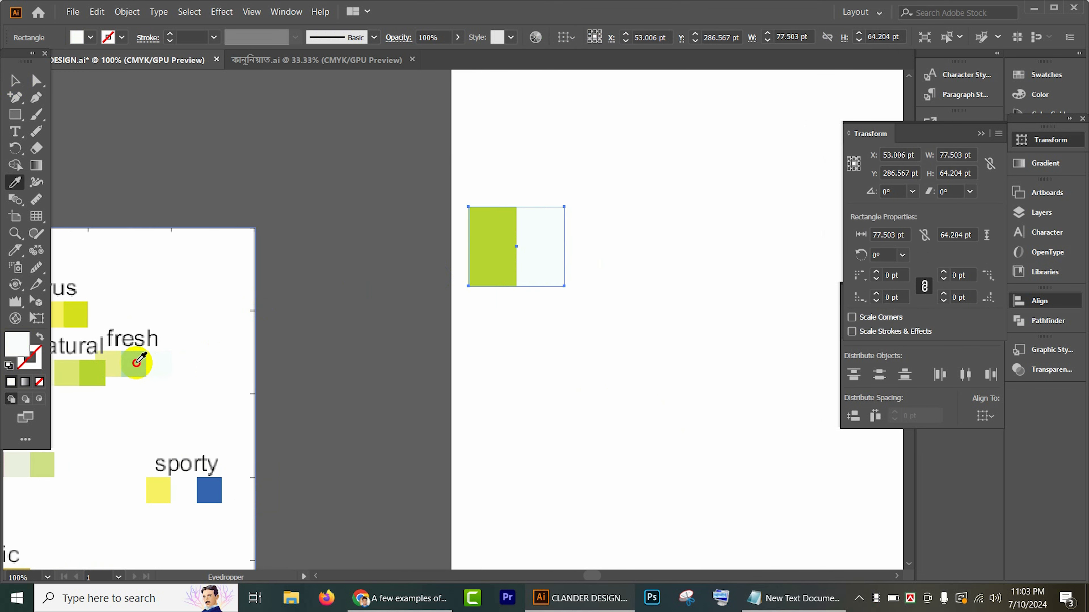
{"action": "left_click", "coordinate": [136, 363]}
{"action": "left_click", "coordinate": [15, 80]}
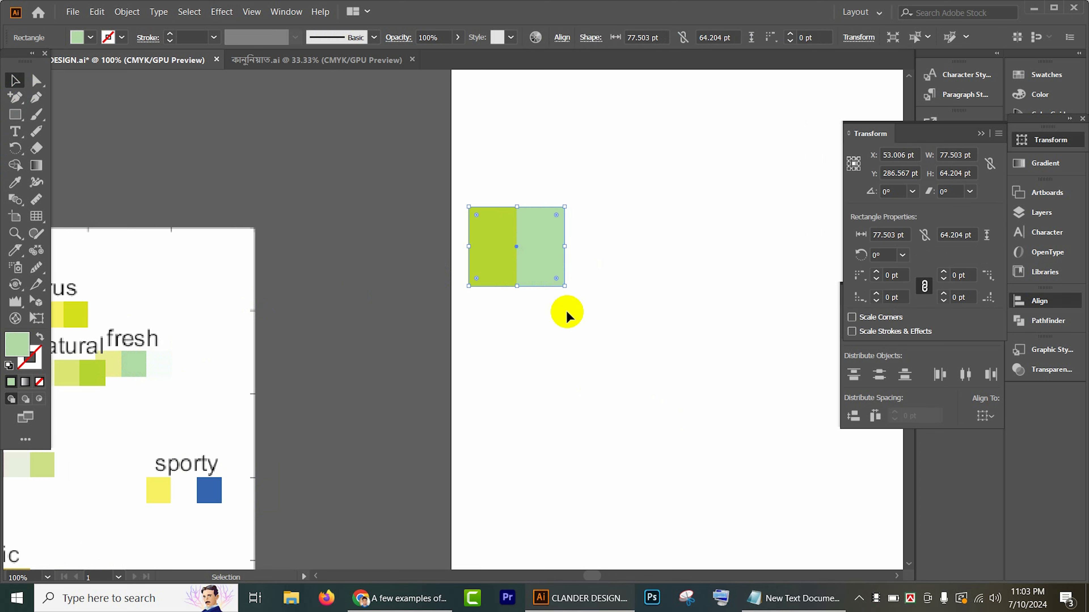
{"action": "left_click", "coordinate": [568, 313]}
Step: Add the Bengali number ০১ above the rectangles in the SutonnyMJ Bold font
{"action": "scroll", "coordinate": [542, 280], "scroll_direction": "up", "scroll_amount": 2}
{"action": "left_click_drag", "start_coordinate": [599, 318], "coordinate": [572, 408]}
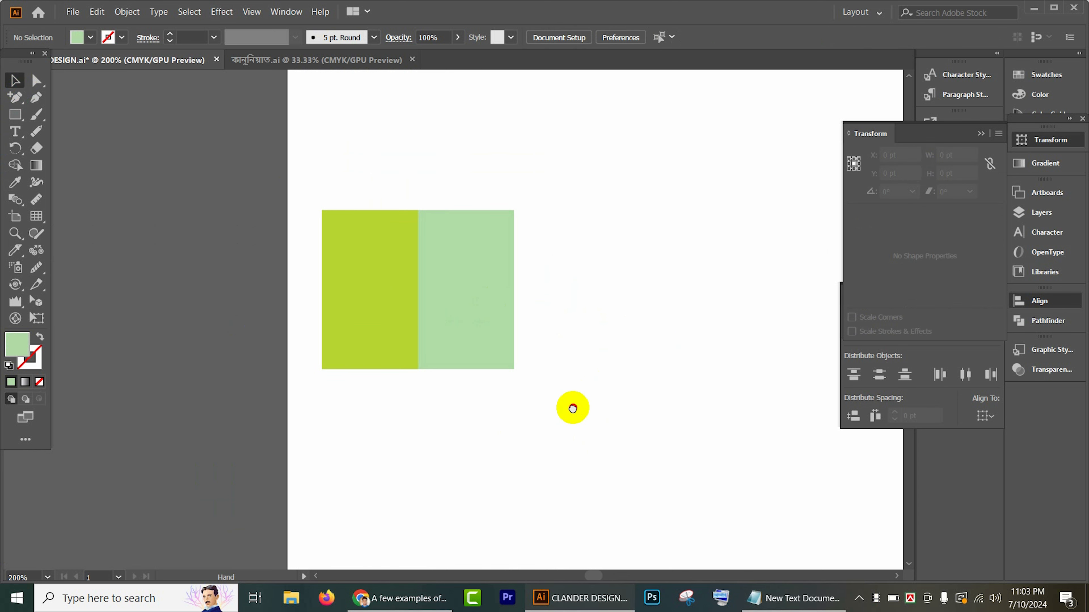
{"action": "left_click", "coordinate": [15, 132]}
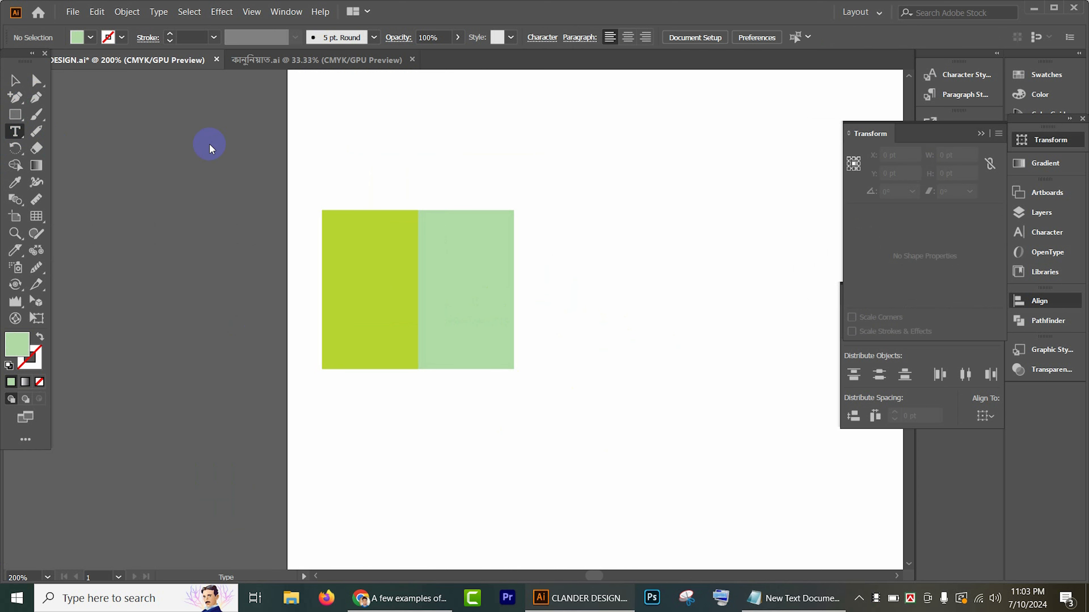
{"action": "left_click", "coordinate": [392, 147]}
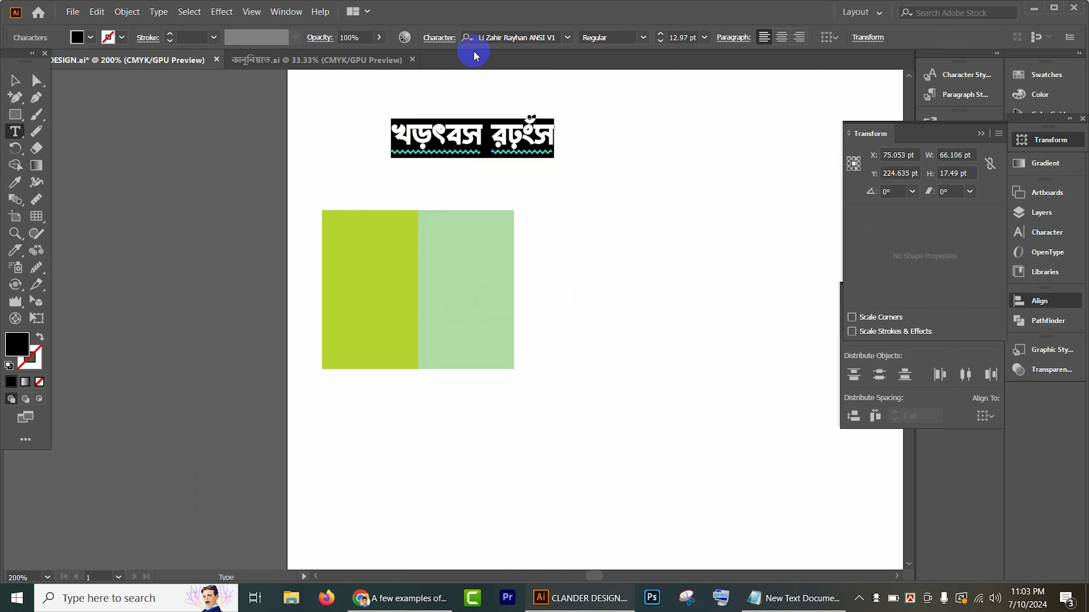
{"action": "left_click", "coordinate": [495, 36]}
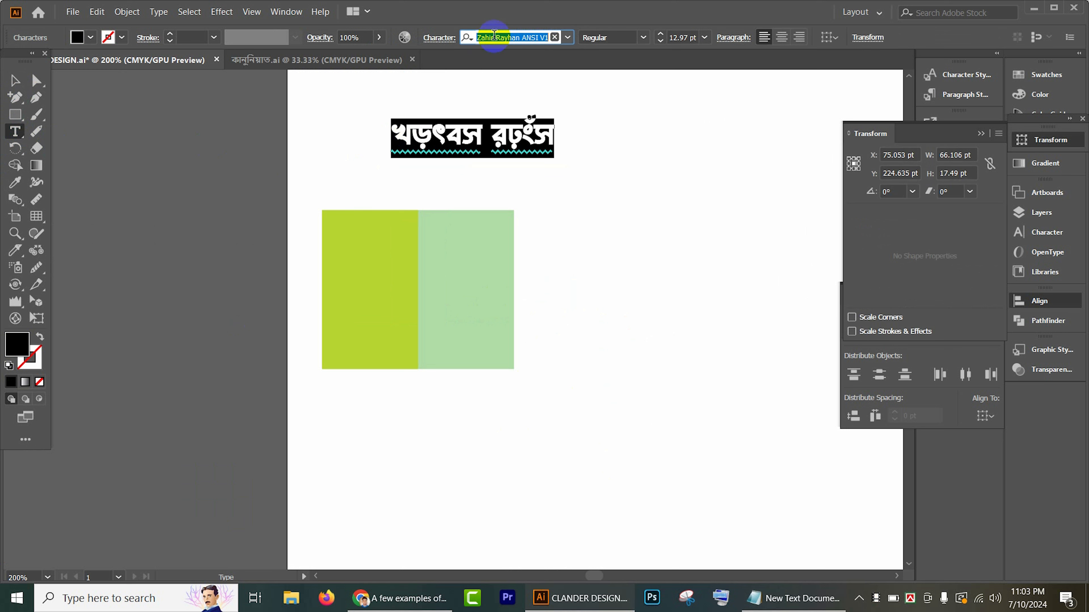
{"action": "type", "text": "suto"}
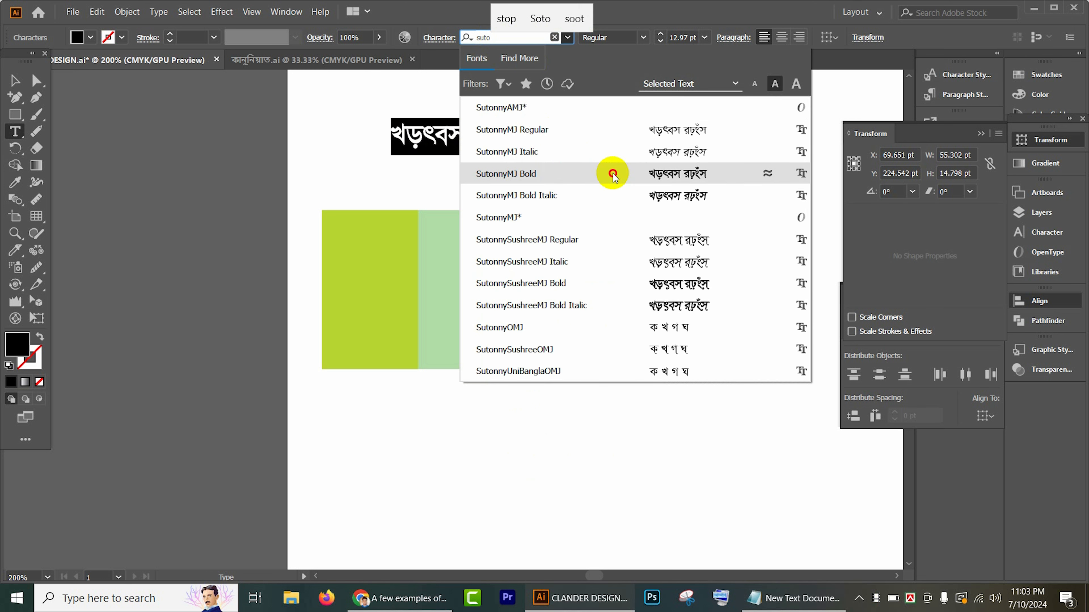
{"action": "left_click", "coordinate": [613, 173]}
{"action": "type", "text": "01"}
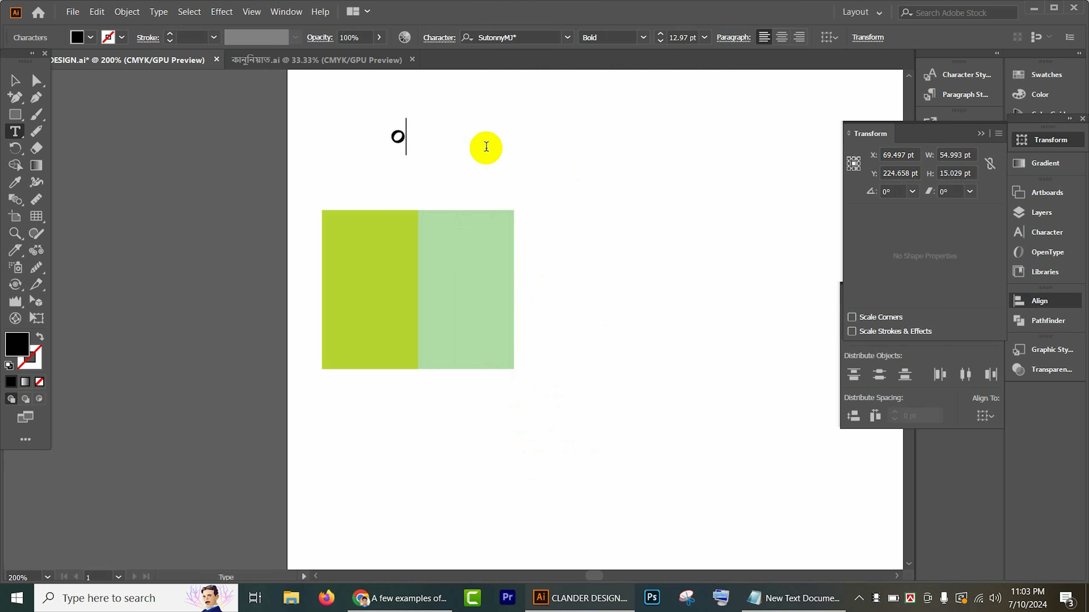
{"action": "left_click", "coordinate": [10, 81]}
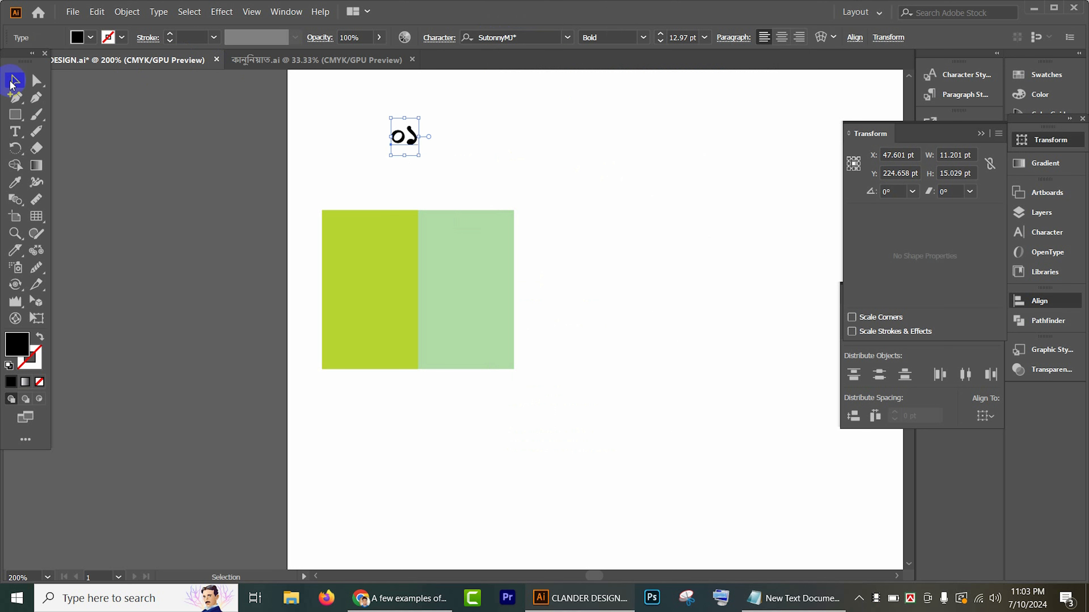
Step: Enlarge the number to about 32 pt and stack it with a duplicate on the soft green half, nudging the upper one down
{"action": "left_click_drag", "start_coordinate": [417, 156], "coordinate": [479, 338]}
{"action": "left_click", "coordinate": [471, 260]}
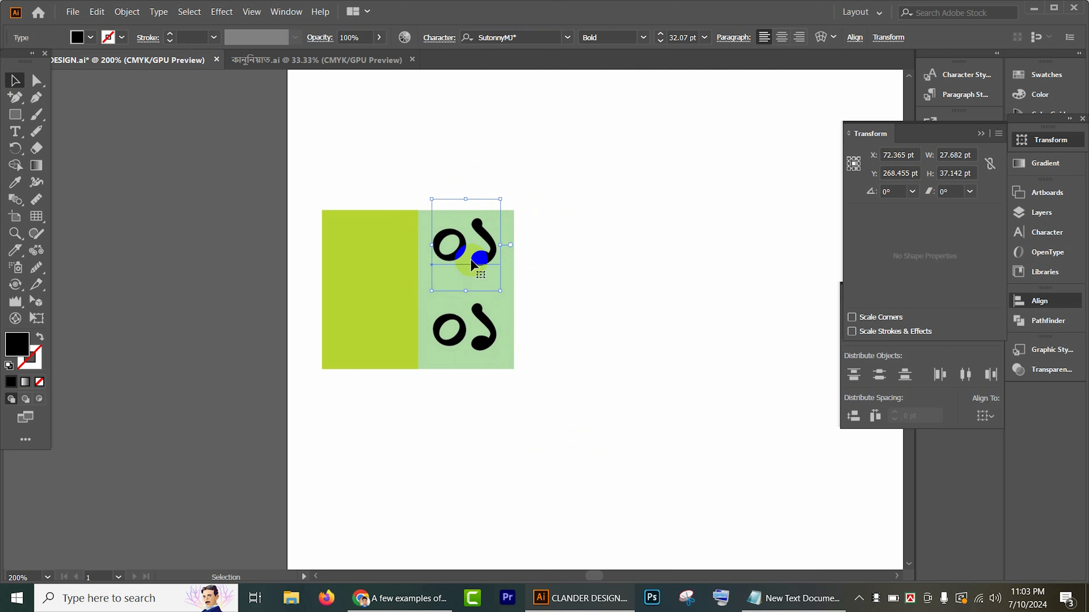
{"action": "key", "text": "Down"}
{"action": "key", "text": "Down"}
{"action": "left_click", "coordinate": [682, 333]}
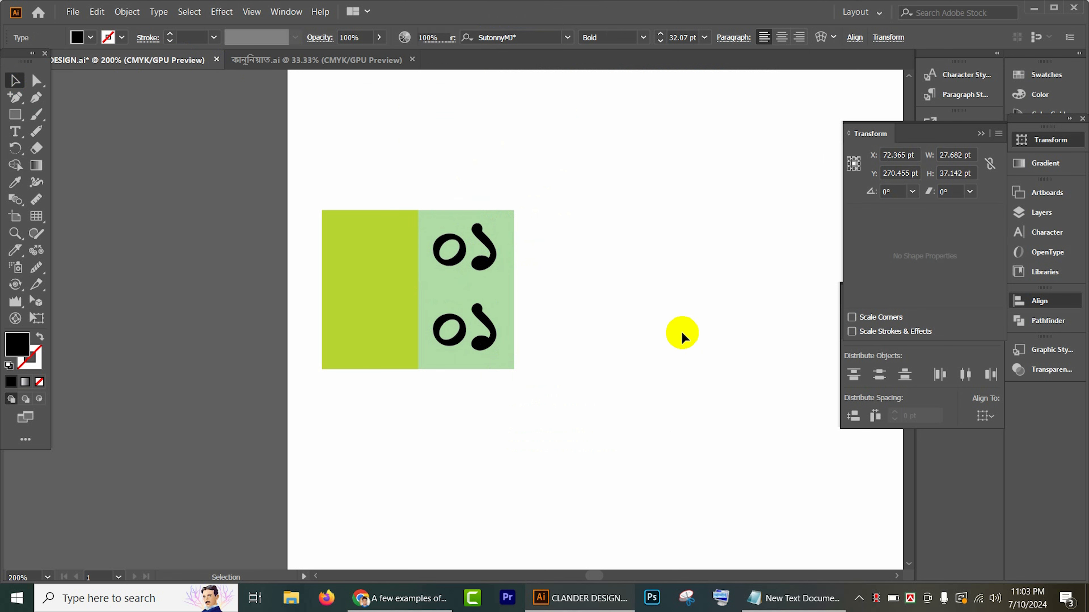
Step: Recolor the lower Bengali number ০১ on the soft green half dark blue
{"action": "left_click", "coordinate": [479, 350]}
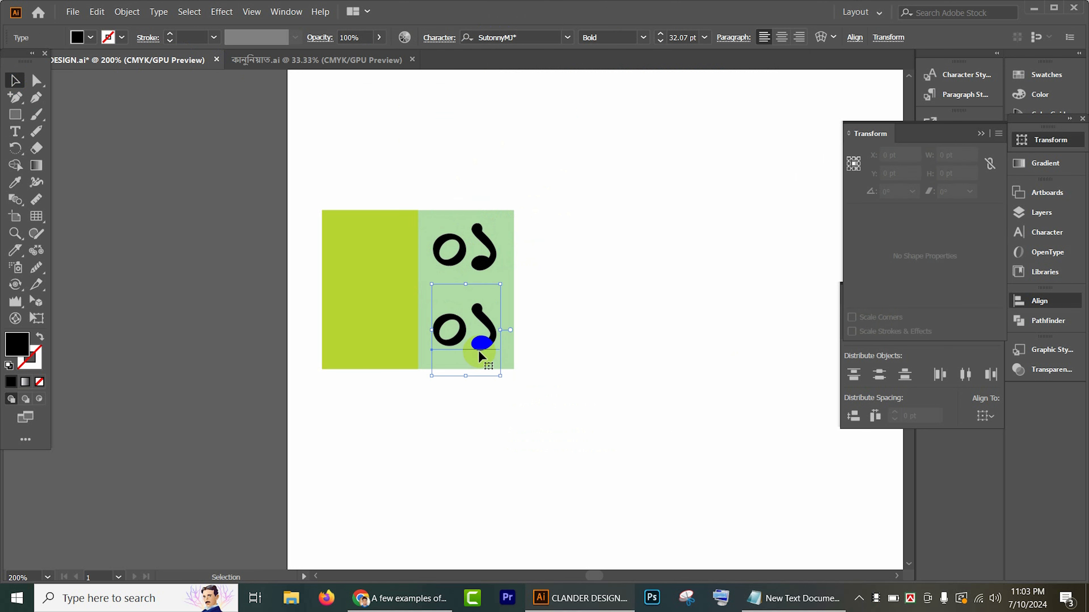
{"action": "left_click", "coordinate": [91, 37]}
{"action": "left_click", "coordinate": [80, 63]}
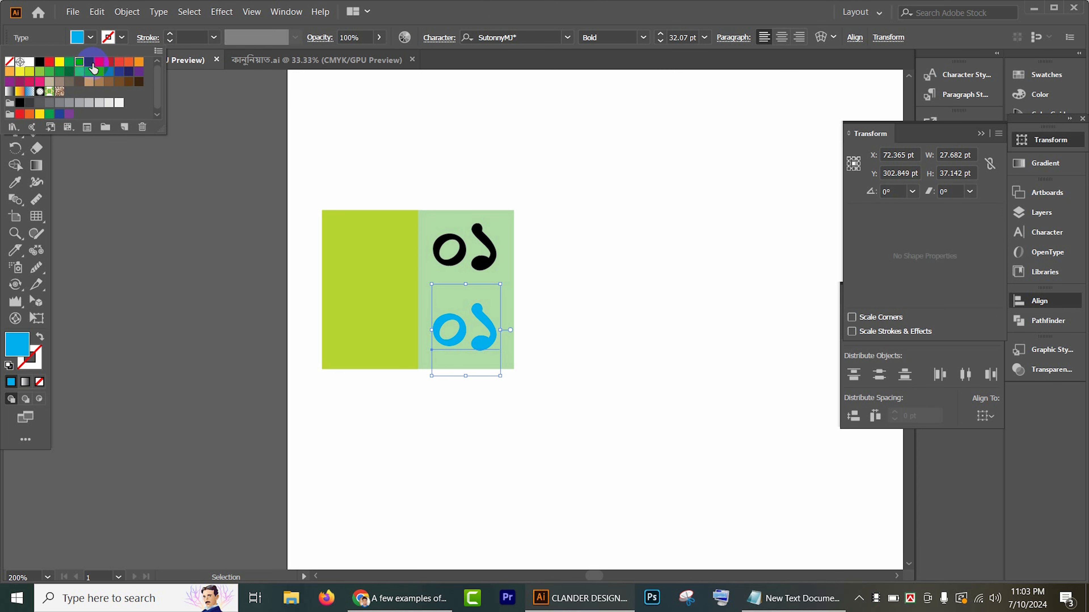
{"action": "left_click", "coordinate": [90, 63]}
{"action": "left_click", "coordinate": [540, 251]}
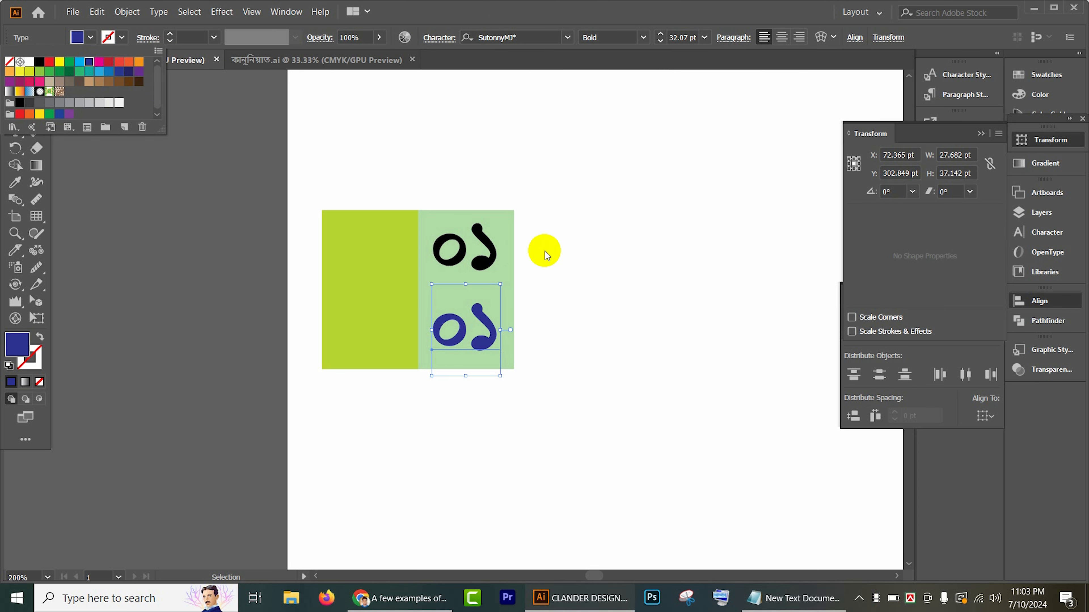
Step: Recolor the upper Bengali number ০১ on the soft green half orange-red
{"action": "left_click", "coordinate": [493, 244]}
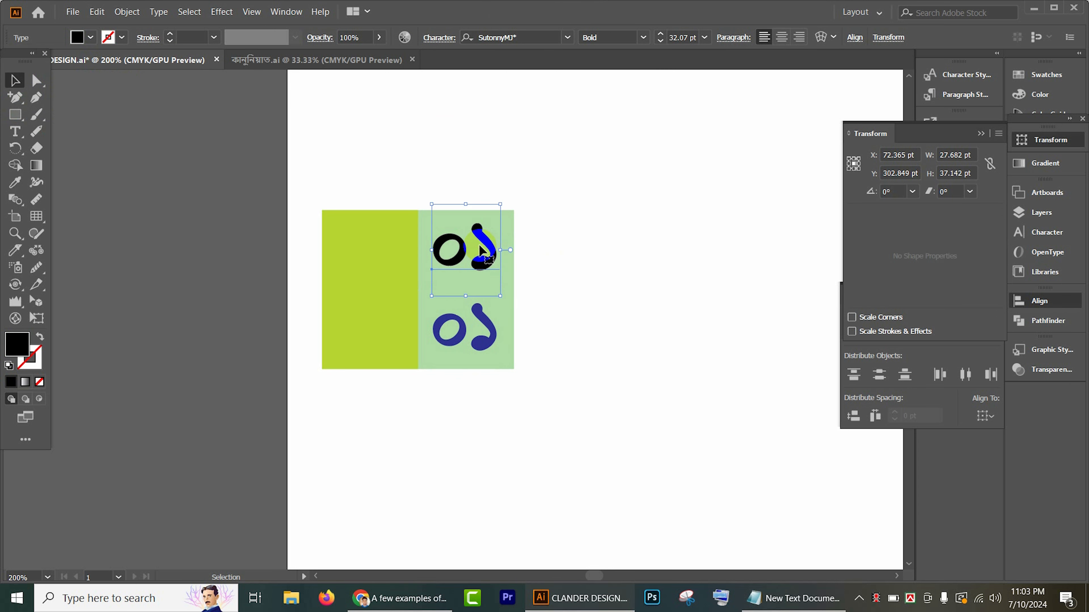
{"action": "left_click", "coordinate": [91, 39]}
{"action": "left_click", "coordinate": [126, 63]}
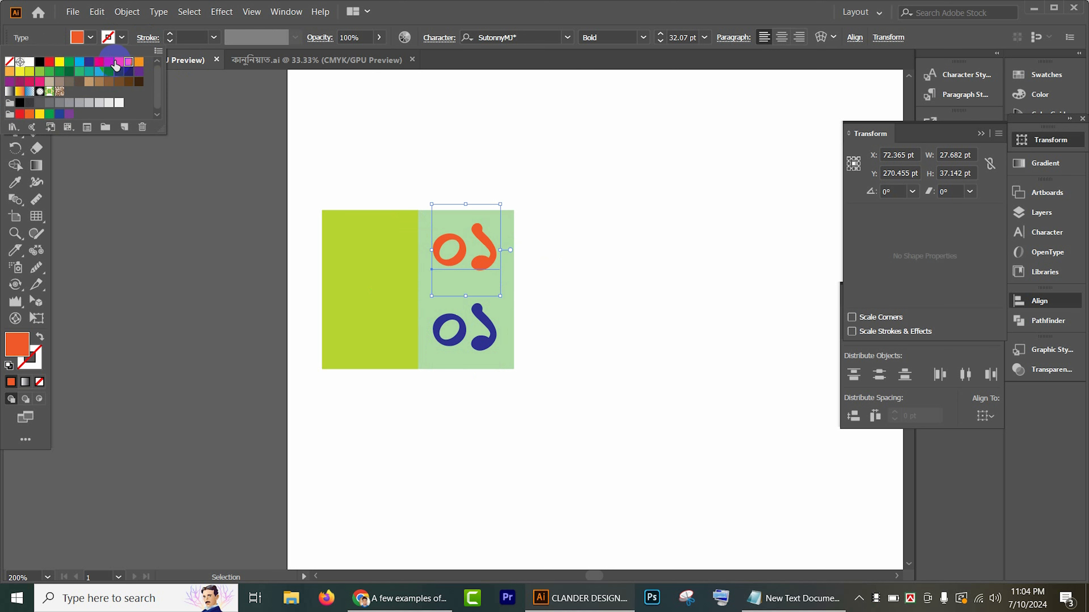
{"action": "left_click", "coordinate": [611, 263]}
{"action": "left_click", "coordinate": [611, 263]}
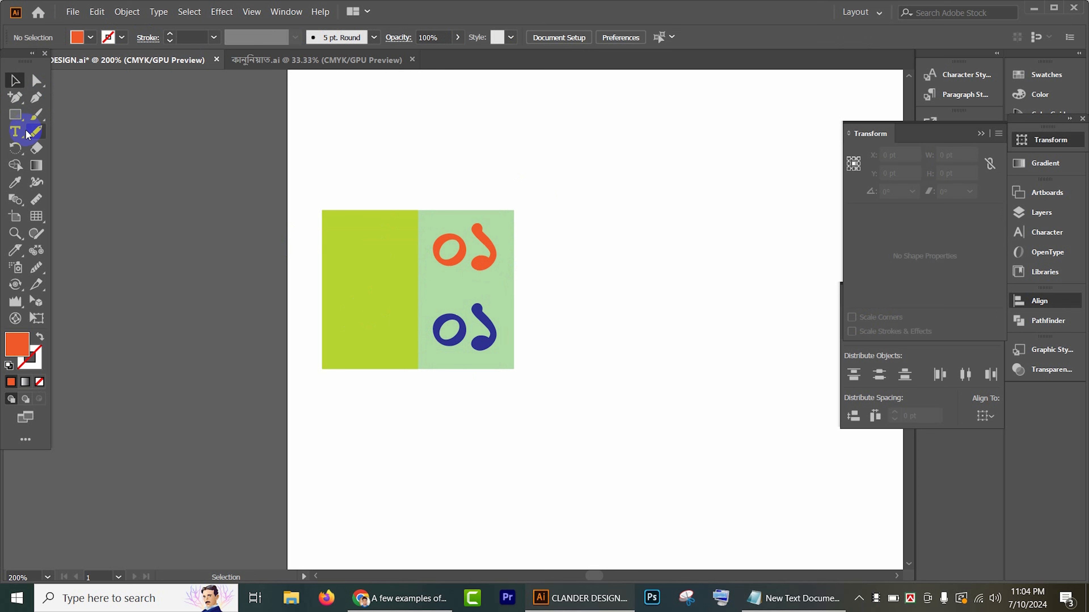
Step: Add the number 01 as new text above the rectangles and set its font to Arial Bold
{"action": "left_click", "coordinate": [15, 131]}
{"action": "left_click", "coordinate": [379, 138]}
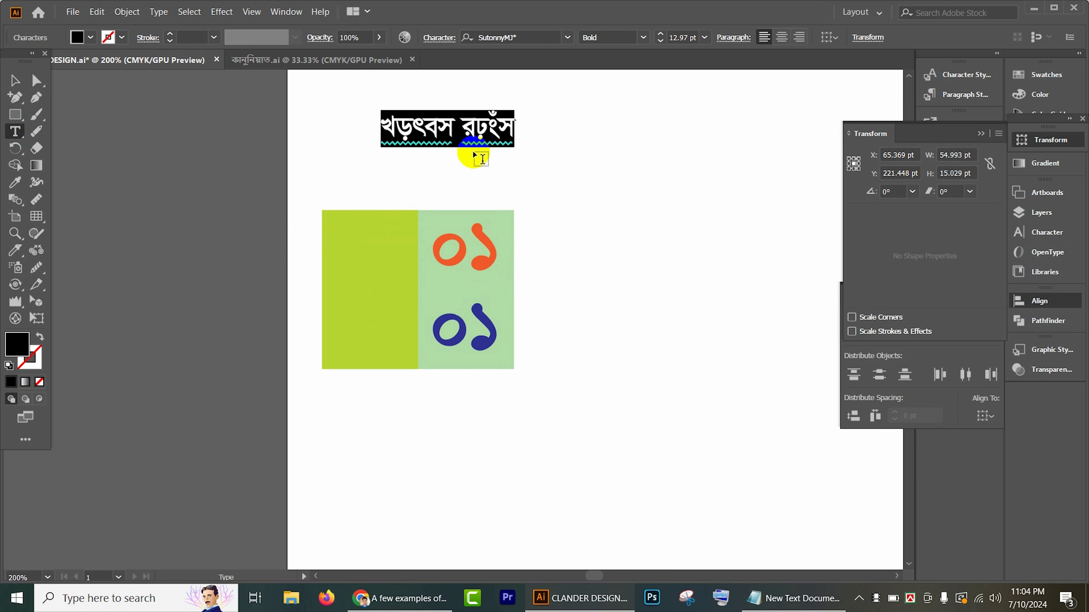
{"action": "type", "text": "01"}
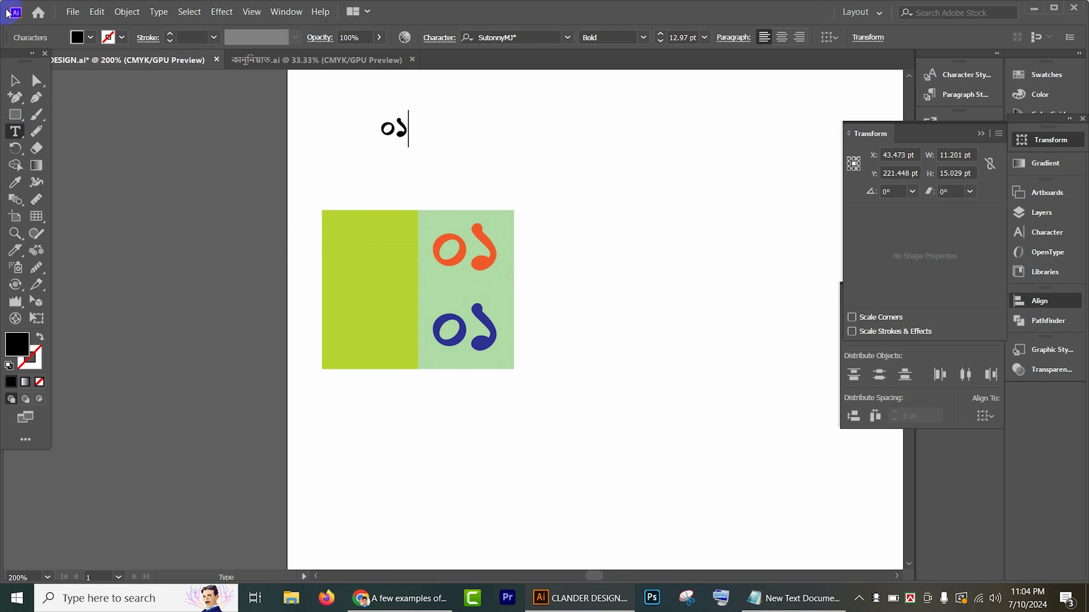
{"action": "left_click", "coordinate": [11, 78]}
{"action": "left_click", "coordinate": [488, 38]}
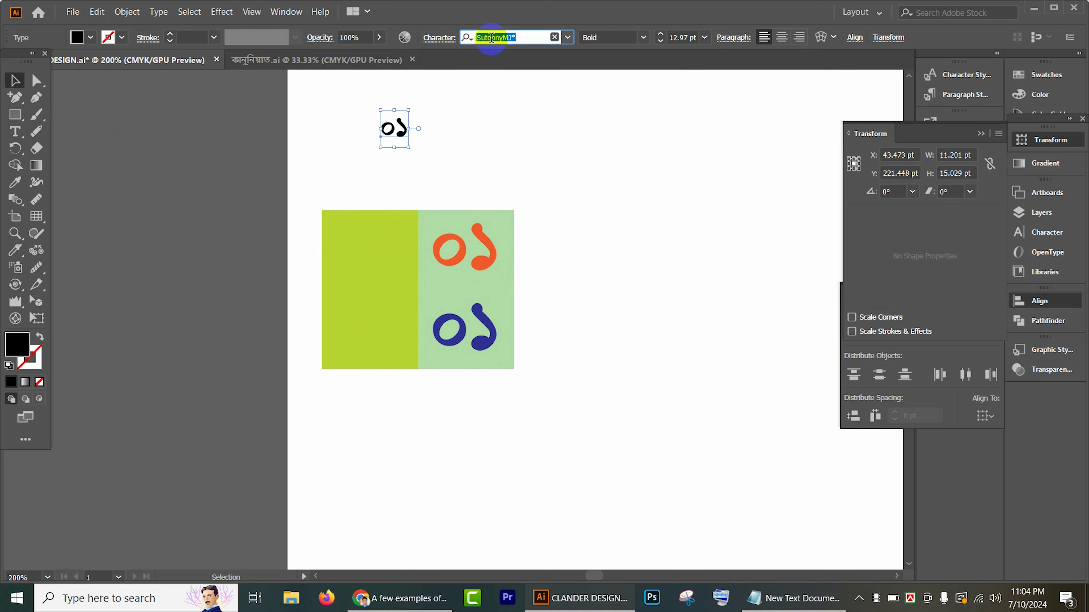
{"action": "type", "text": "ari"}
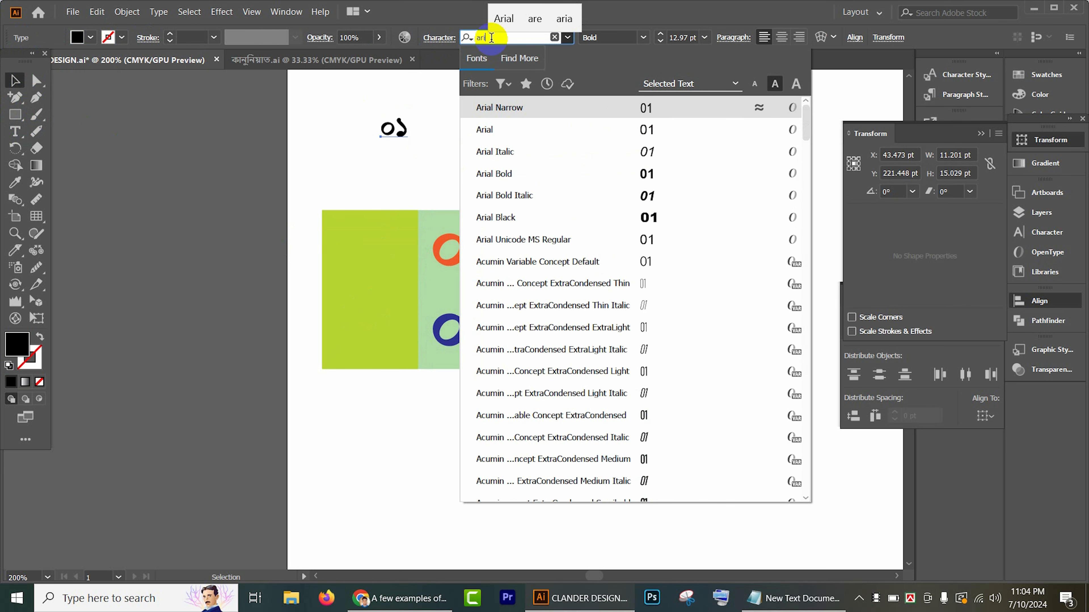
{"action": "left_click", "coordinate": [539, 174]}
Step: Enlarge the 01 to about 29 pt and place it on the yellow-green half, nudging it down to the vertical middle
{"action": "left_click_drag", "start_coordinate": [405, 129], "coordinate": [418, 330]}
{"action": "left_click_drag", "start_coordinate": [401, 287], "coordinate": [388, 288]}
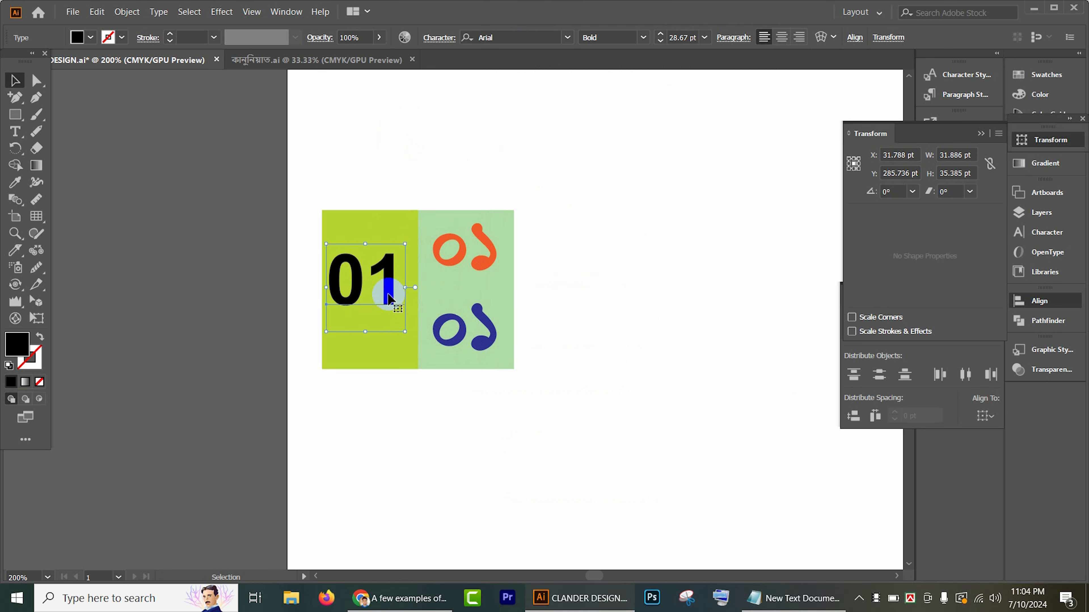
{"action": "key", "text": "Down"}
{"action": "key", "text": "Down"}
{"action": "key", "text": "Down"}
{"action": "key", "text": "Down"}
{"action": "key", "text": "Down"}
{"action": "key", "text": "Down"}
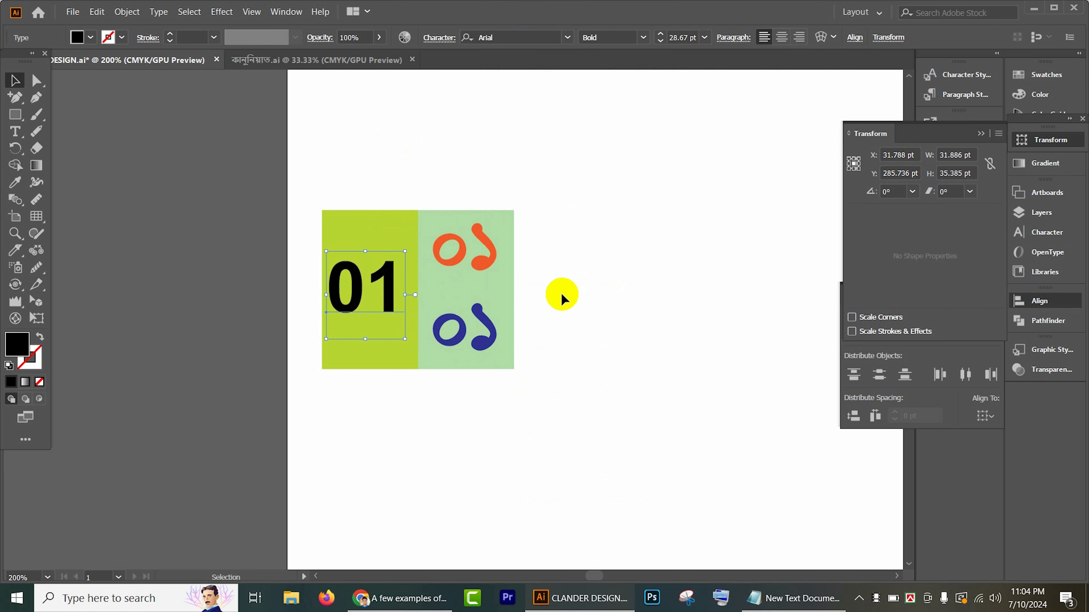
{"action": "left_click", "coordinate": [628, 296]}
{"action": "scroll", "coordinate": [569, 297], "scroll_direction": "down", "scroll_amount": 2}
{"action": "scroll", "coordinate": [524, 285], "scroll_direction": "up", "scroll_amount": 2}
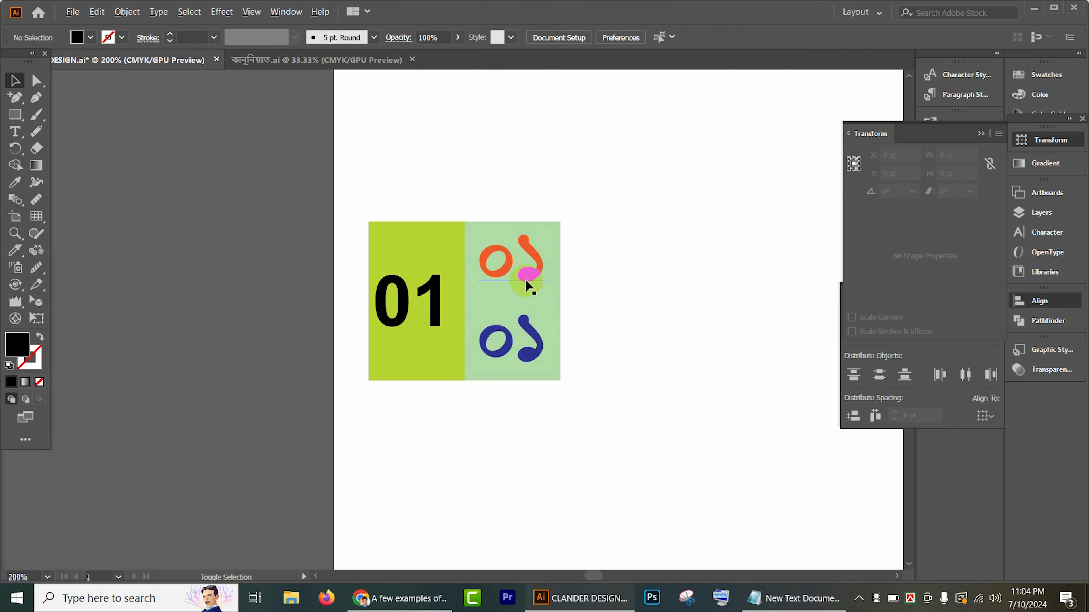
Step: Recolor the large 01 on the yellow-green half purple, C=75 M=100 Y=0 K=0
{"action": "left_click", "coordinate": [402, 319]}
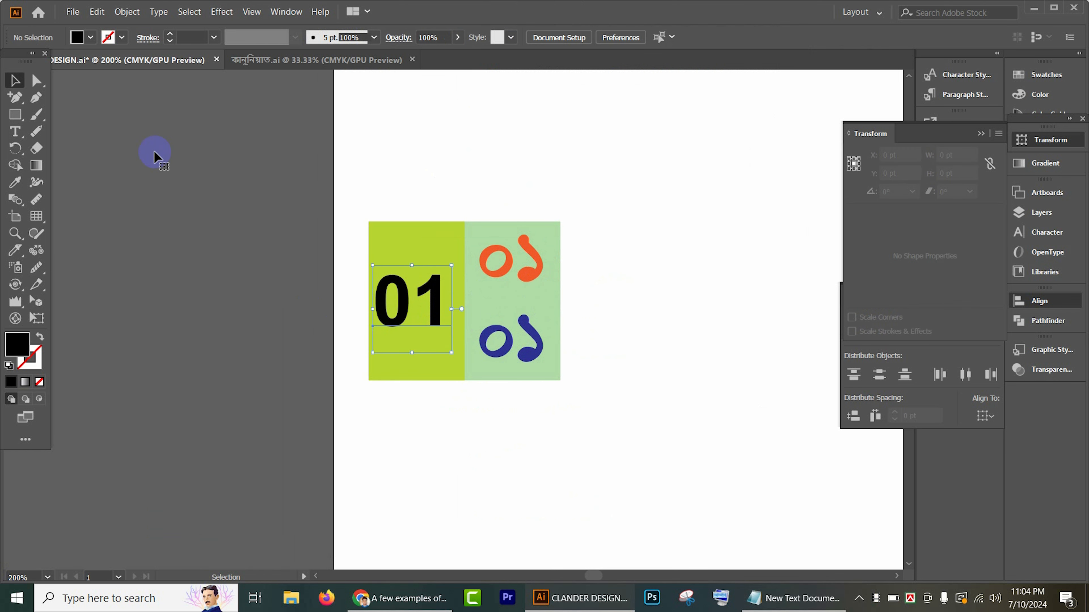
{"action": "left_click", "coordinate": [91, 37]}
{"action": "left_click", "coordinate": [85, 65]}
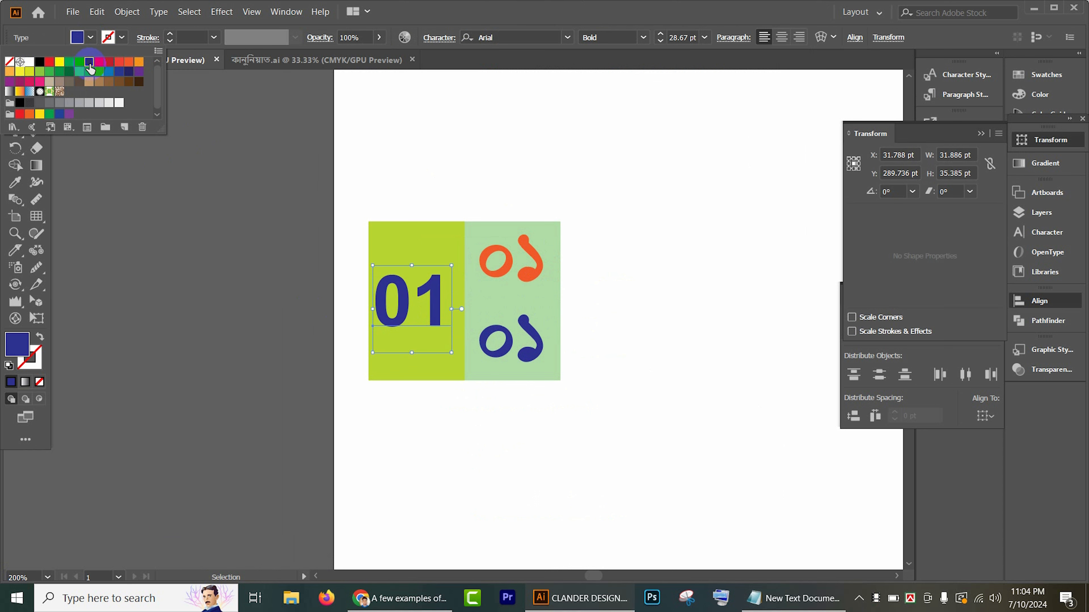
{"action": "left_click", "coordinate": [107, 64]}
{"action": "left_click", "coordinate": [108, 65]}
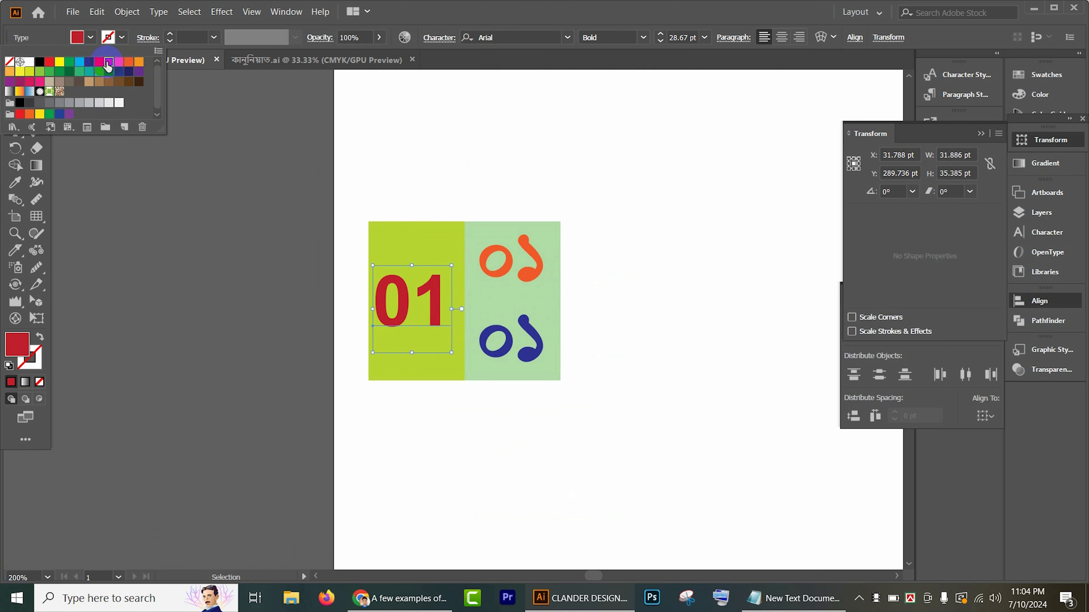
{"action": "left_click", "coordinate": [138, 73]}
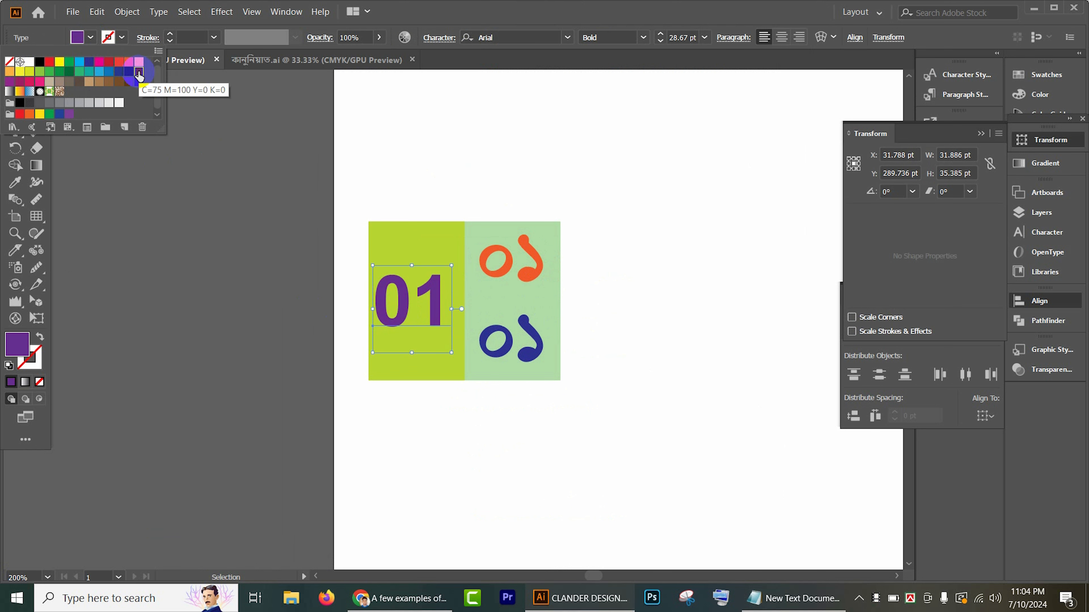
{"action": "left_click", "coordinate": [667, 251]}
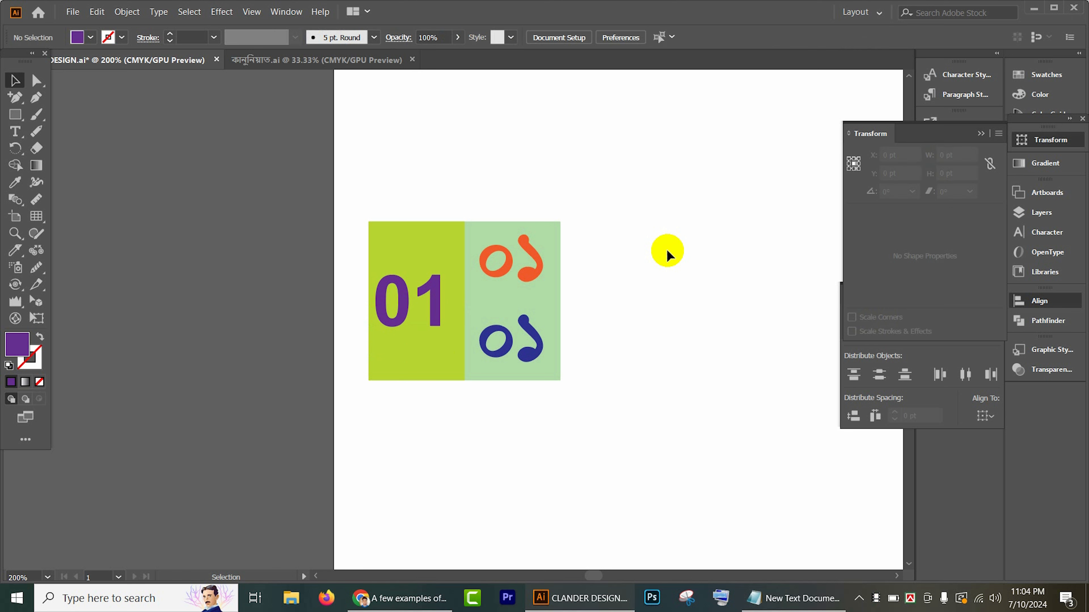
Step: Group the two rectangles and all three numbers of the date cell into one object
{"action": "left_click", "coordinate": [522, 278]}
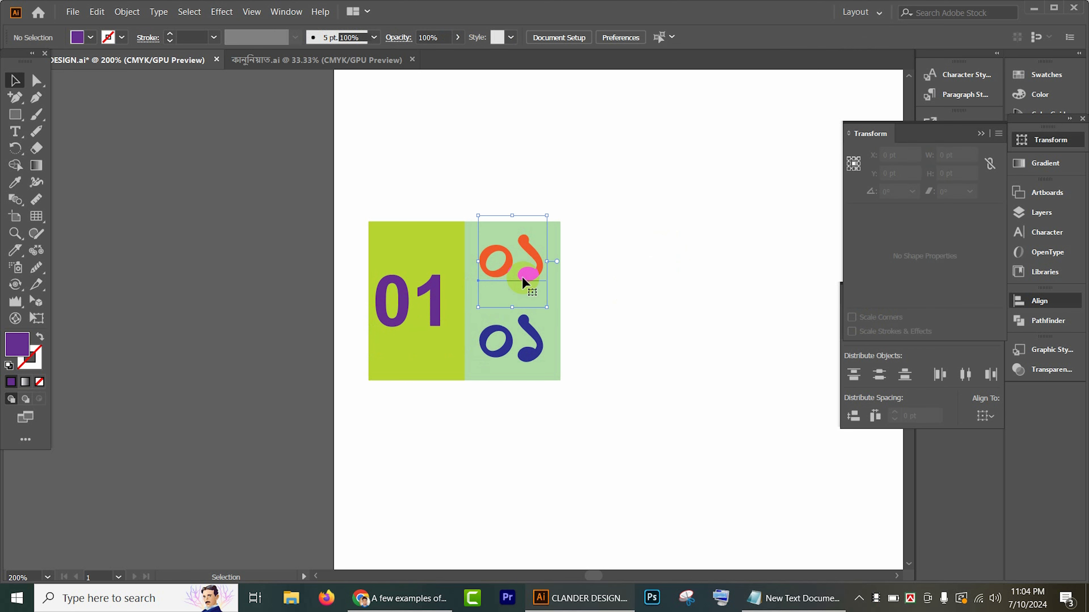
{"action": "left_click_drag", "start_coordinate": [619, 313], "coordinate": [469, 305]}
{"action": "scroll", "coordinate": [468, 305], "scroll_direction": "down", "scroll_amount": 2}
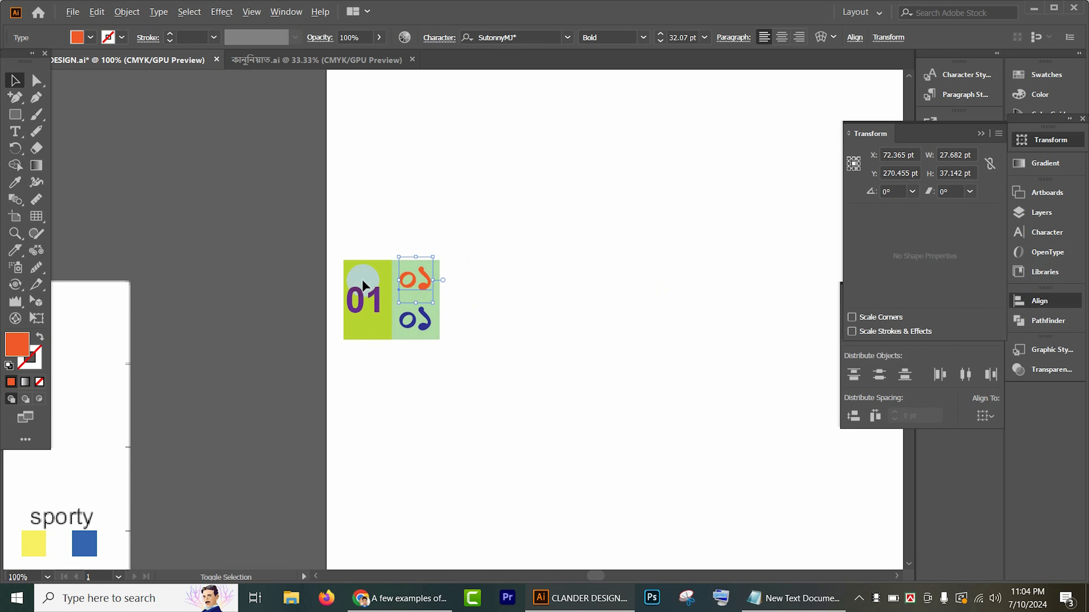
{"action": "left_click_drag", "start_coordinate": [326, 250], "coordinate": [395, 317]}
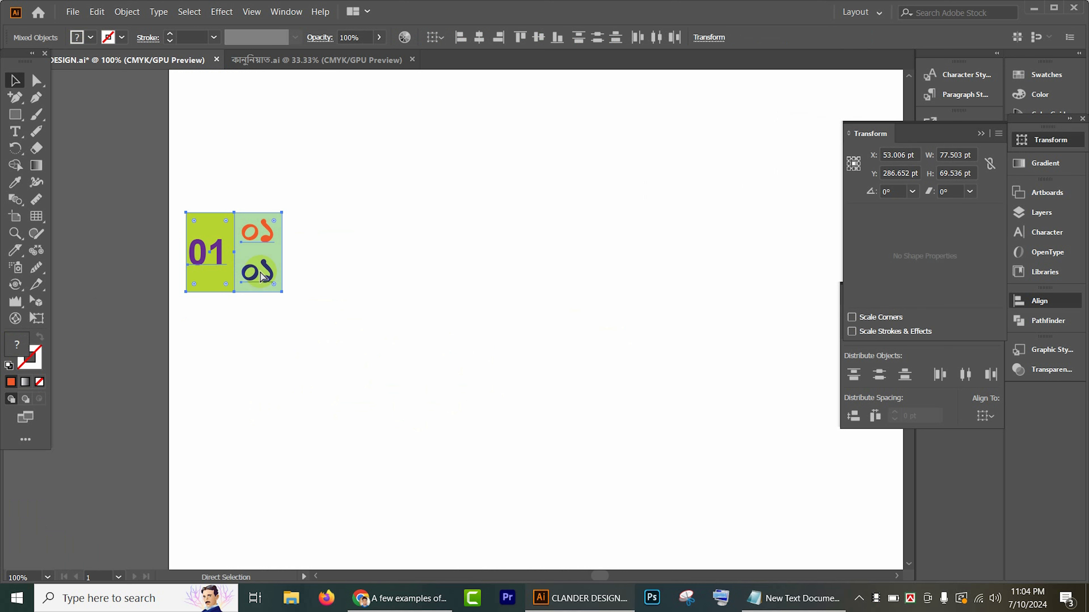
{"action": "key", "text": "ctrl+g"}
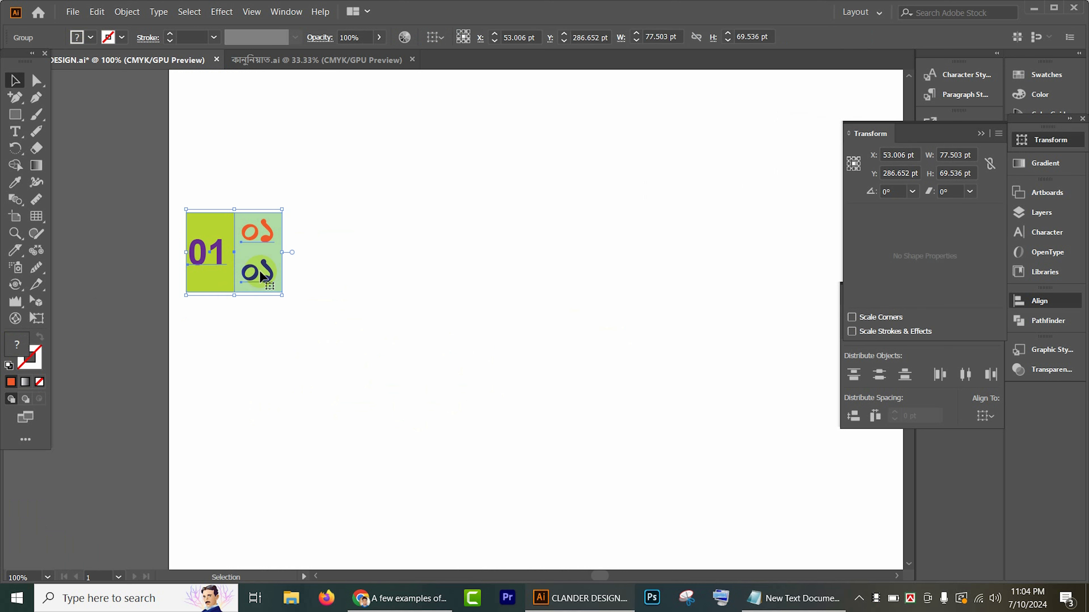
Step: Duplicate the grouped cell horizontally with a small gap and repeat the copy to form a row of seven cells
{"action": "left_click_drag", "start_coordinate": [261, 275], "coordinate": [362, 278]}
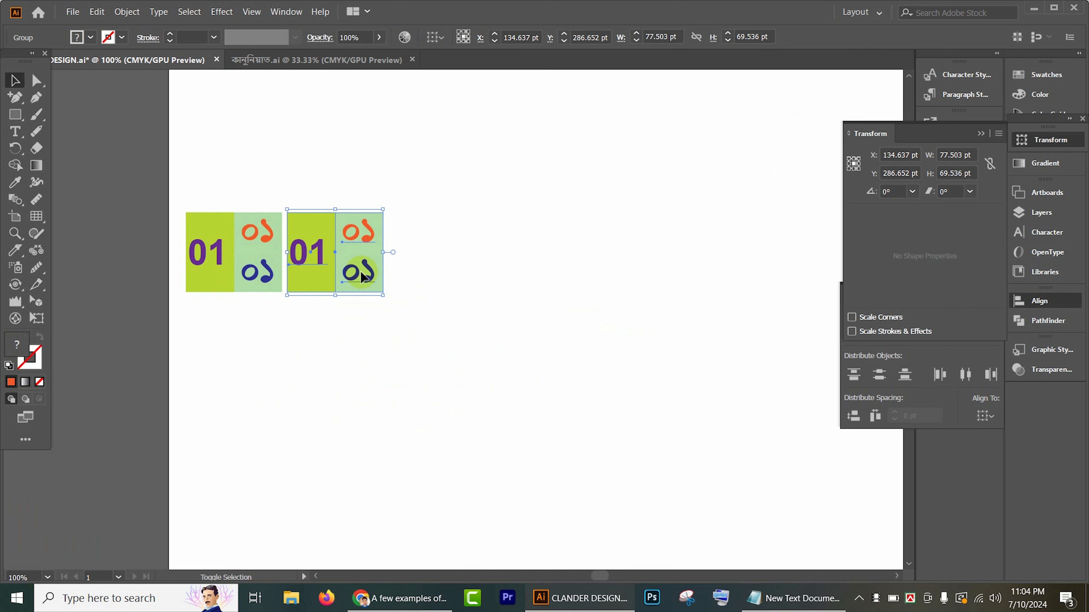
{"action": "key", "text": "a"}
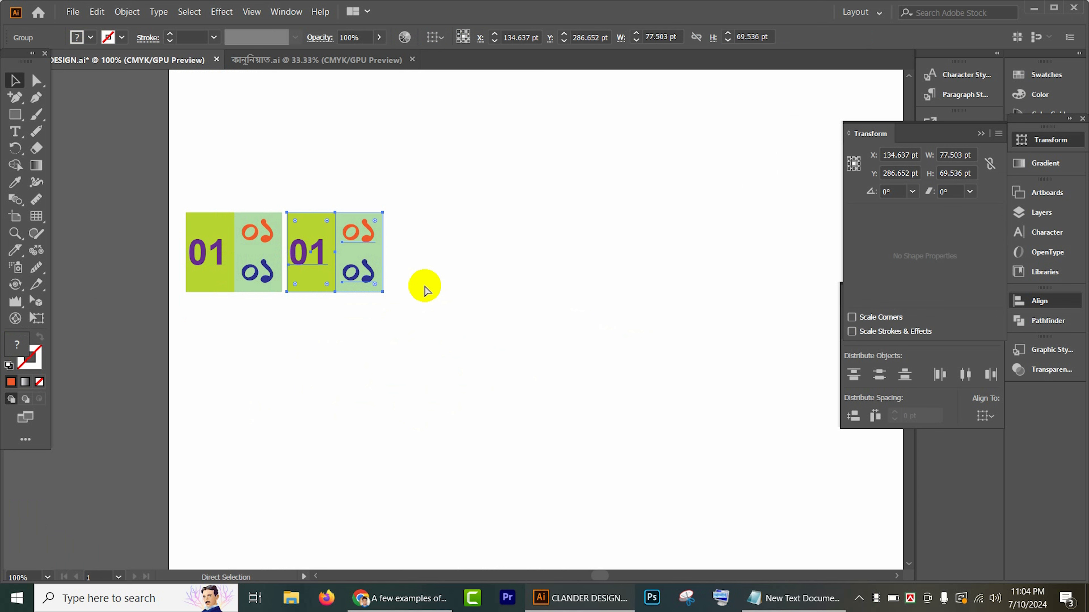
{"action": "key", "text": "ctrl+d"}
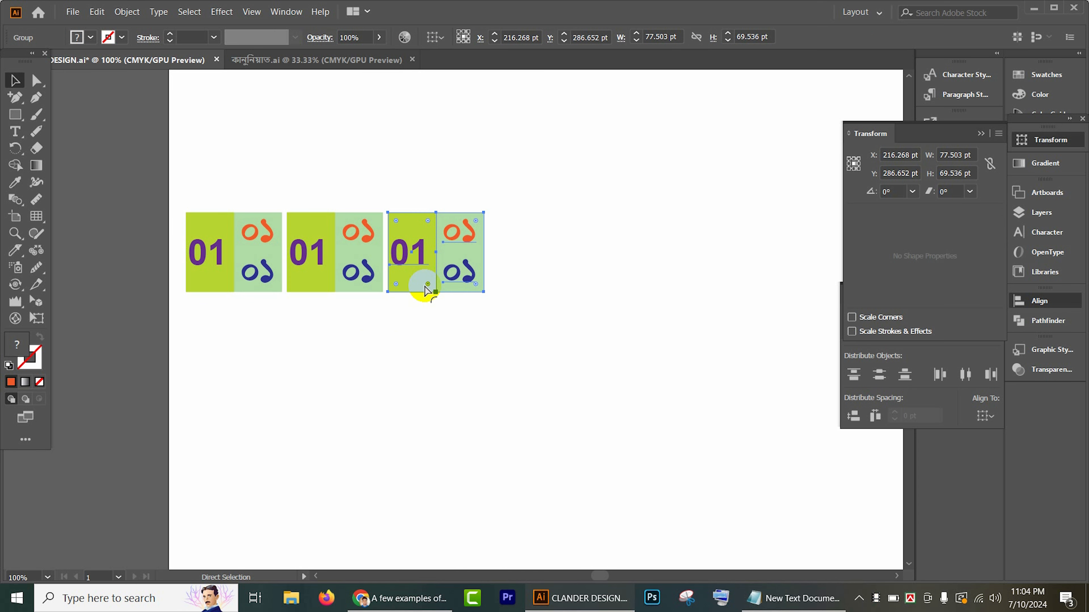
{"action": "key", "text": "ctrl+d"}
{"action": "key", "text": "ctrl+d"}
{"action": "key", "text": "ctrl+d"}
{"action": "key", "text": "ctrl+d"}
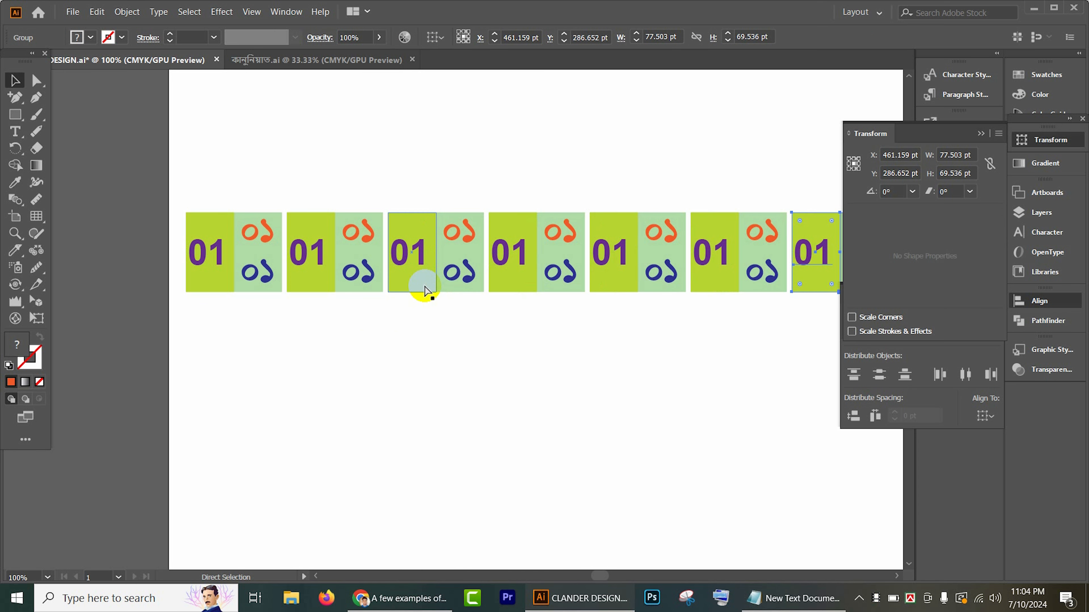
{"action": "key", "text": "ctrl+d"}
{"action": "key", "text": "v"}
{"action": "scroll", "coordinate": [471, 339], "scroll_direction": "right", "scroll_amount": 3}
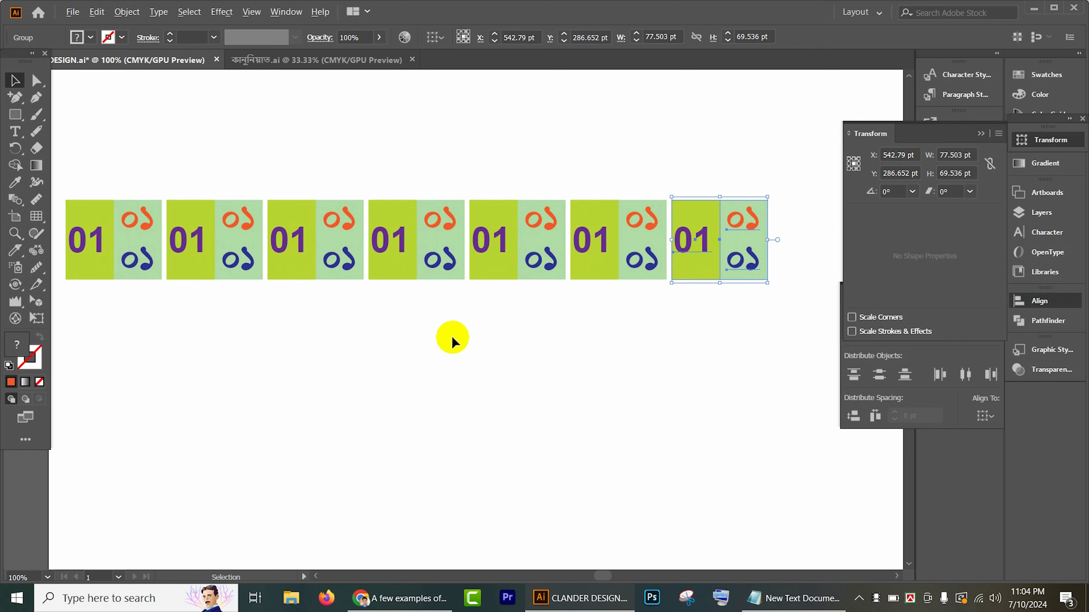
{"action": "scroll", "coordinate": [463, 341], "scroll_direction": "down", "scroll_amount": 1}
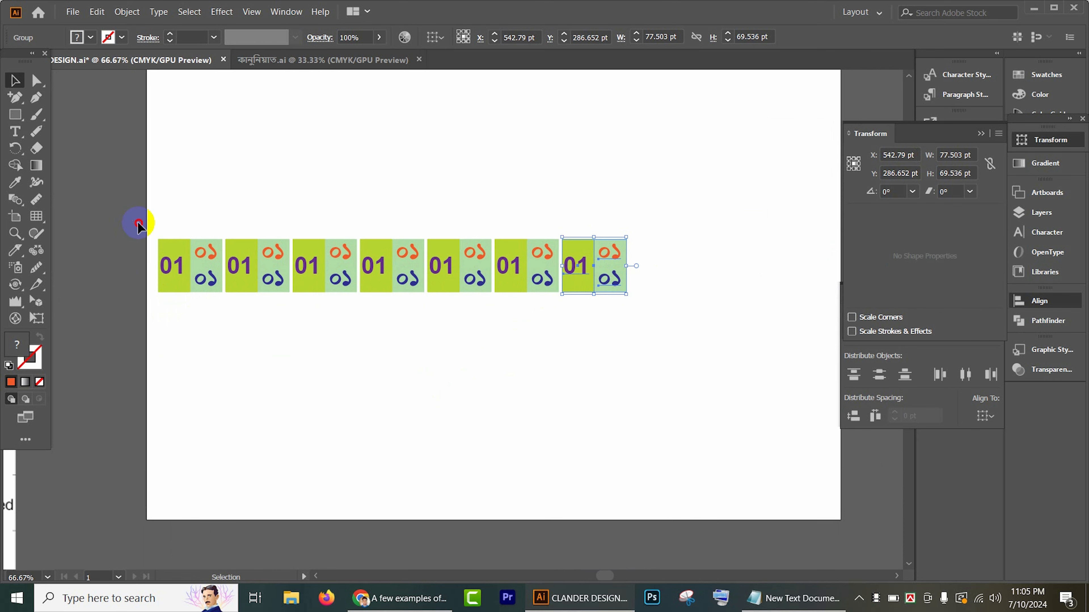
Step: Move the row of seven cells higher on the artboard and duplicate it downward at even spacing to form five rows
{"action": "left_click_drag", "start_coordinate": [138, 225], "coordinate": [680, 356]}
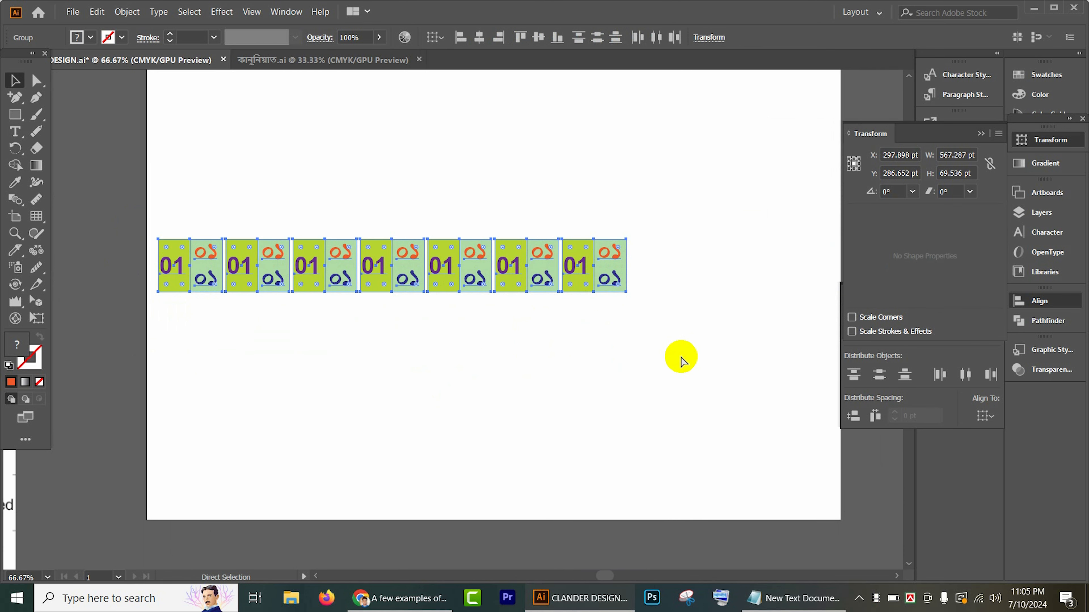
{"action": "key", "text": "v"}
{"action": "left_click_drag", "start_coordinate": [453, 287], "coordinate": [443, 233]}
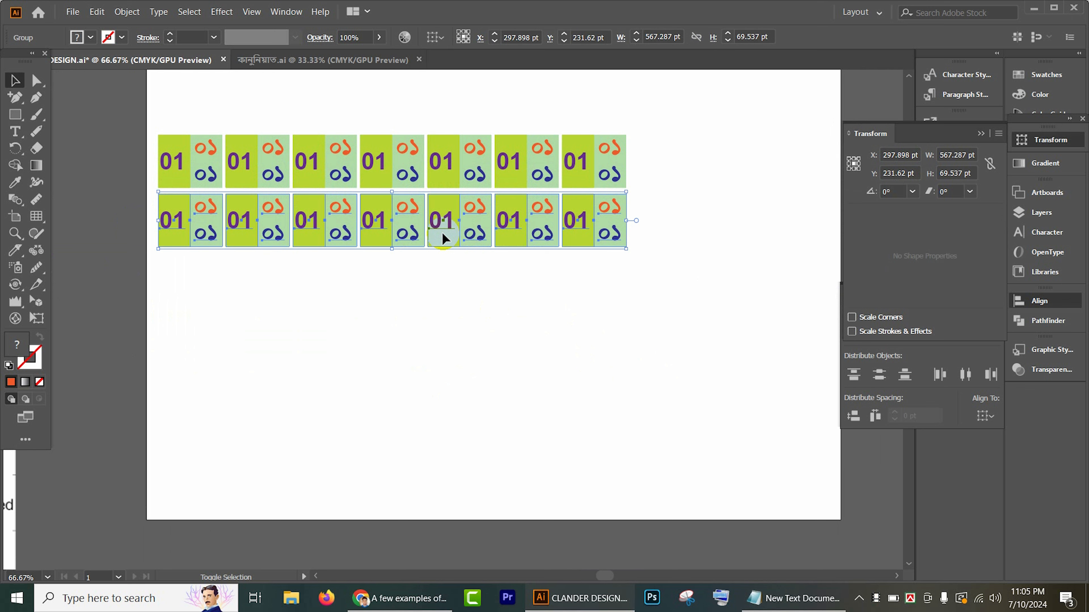
{"action": "key", "text": "a"}
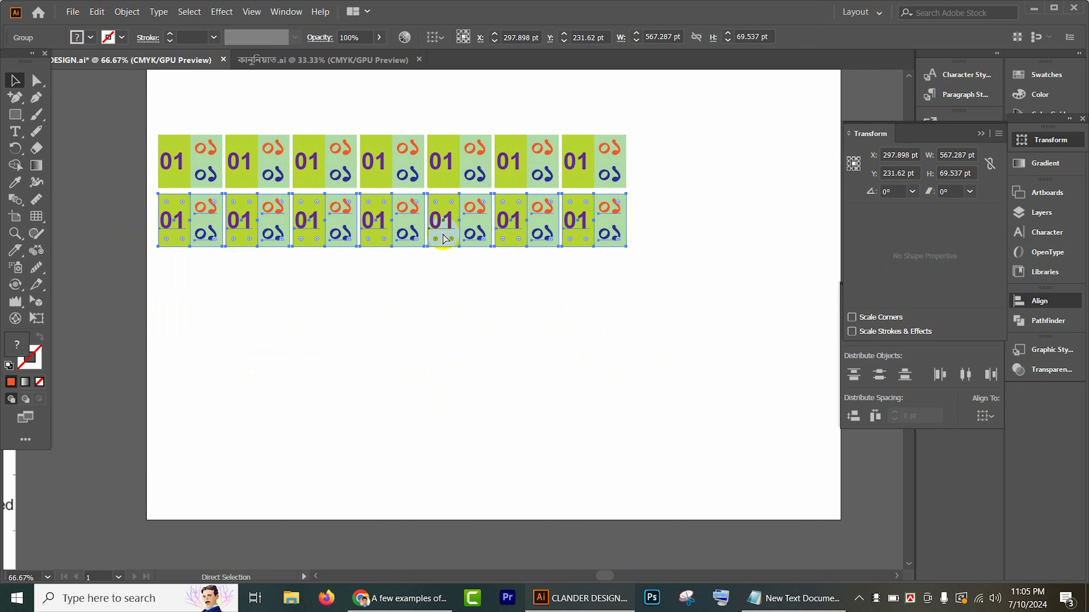
{"action": "key", "text": "ctrl+d"}
{"action": "key", "text": "ctrl+d"}
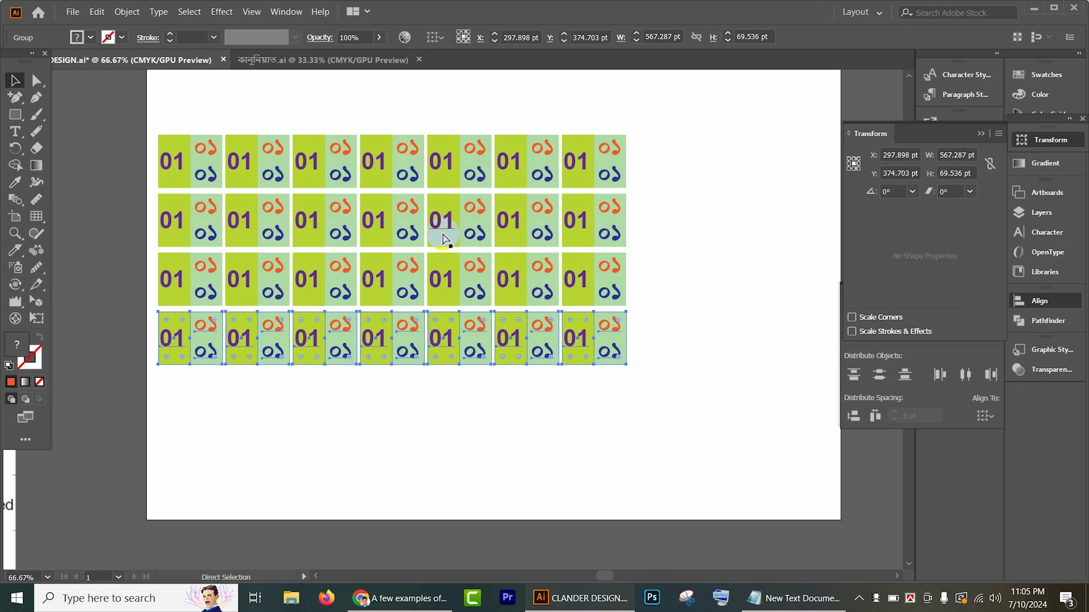
{"action": "key", "text": "ctrl+d"}
{"action": "key", "text": "v"}
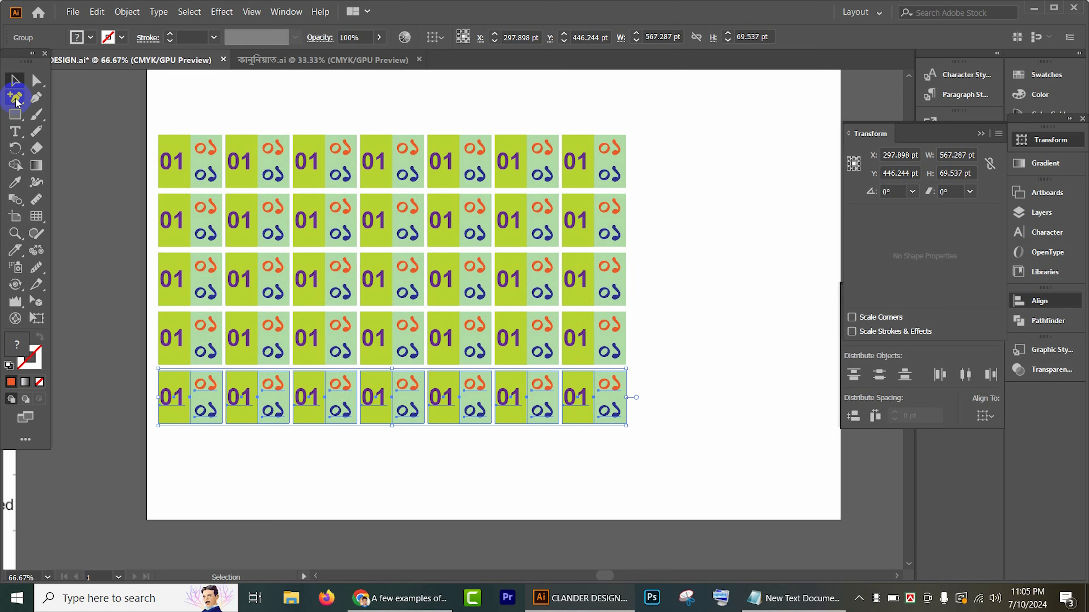
{"action": "left_click", "coordinate": [575, 129]}
{"action": "key", "text": "ctrl+1"}
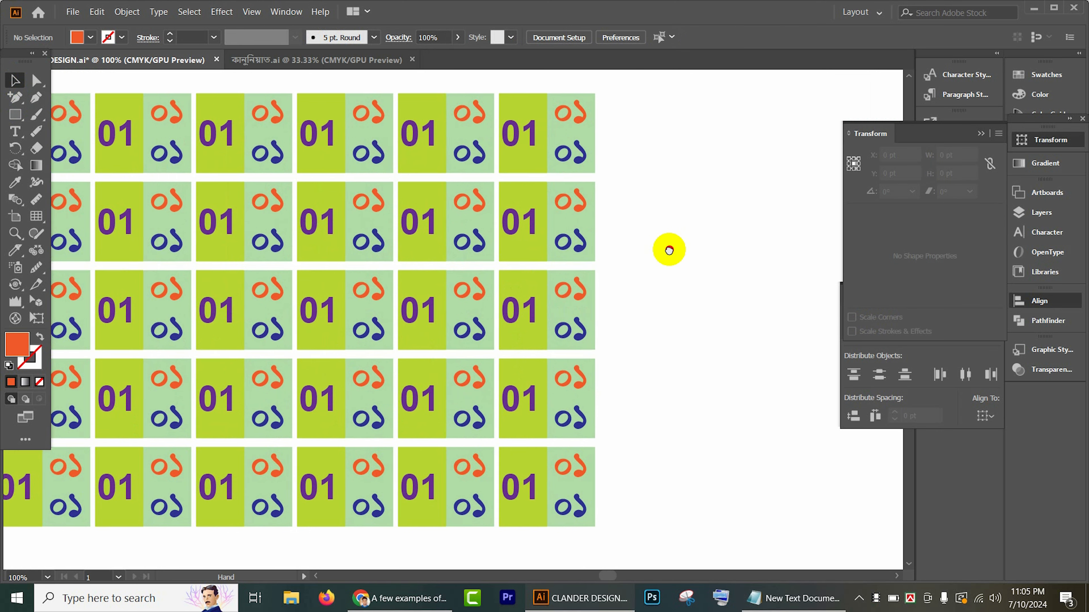
{"action": "left_click_drag", "start_coordinate": [669, 250], "coordinate": [811, 252]}
{"action": "scroll", "coordinate": [470, 219], "scroll_direction": "down", "scroll_amount": 1}
{"action": "left_click_drag", "start_coordinate": [474, 219], "coordinate": [580, 247]}
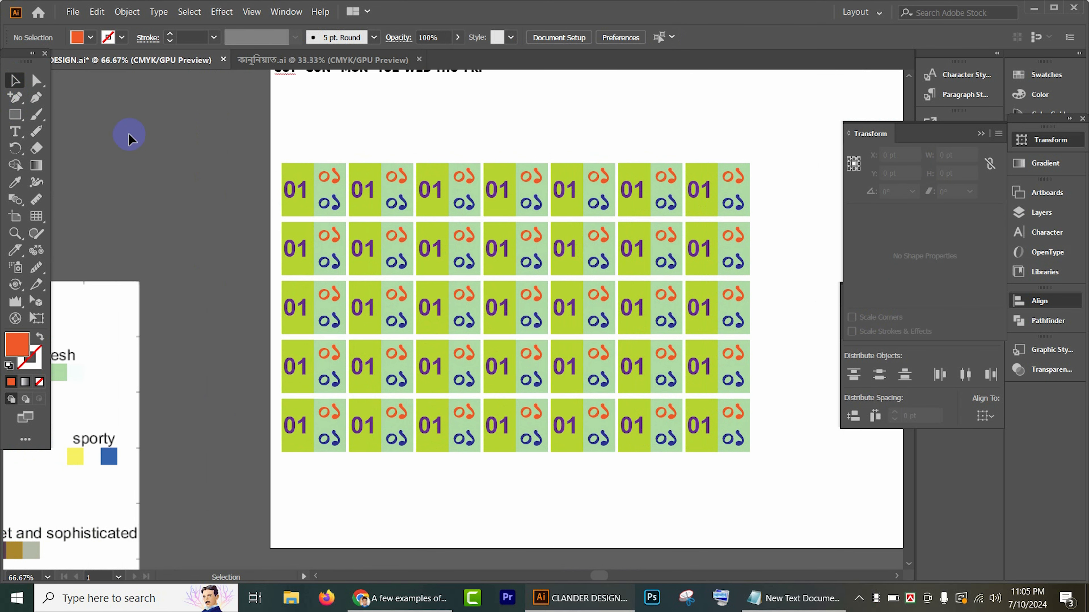
Step: Change the large purple numbers in the first row's second, third, fifth, sixth and seventh cells to 02, 03, 04, 05 and 06
{"action": "left_click", "coordinate": [14, 131]}
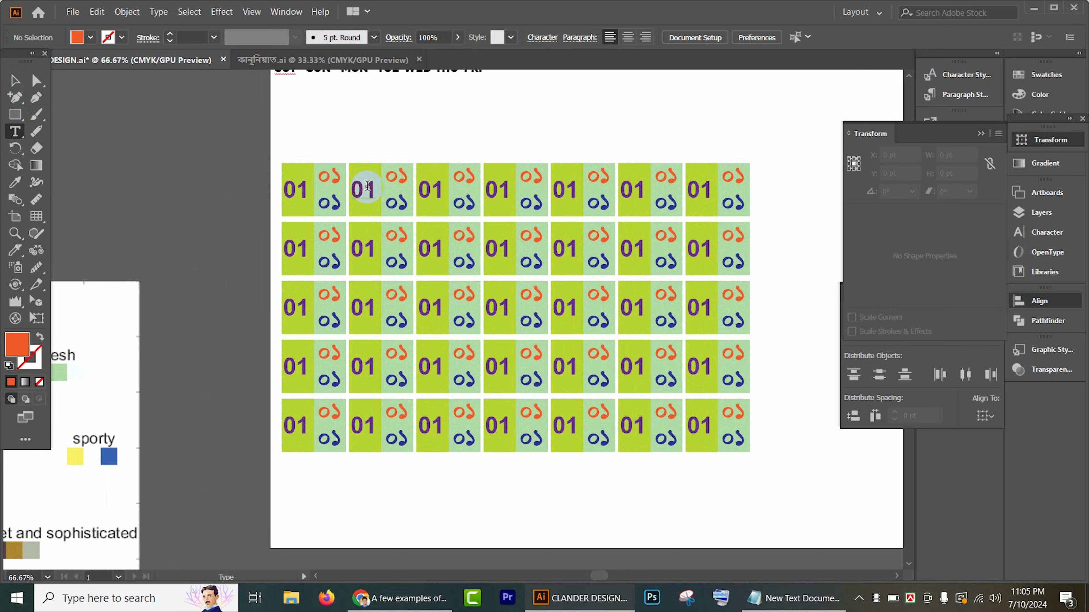
{"action": "left_click_drag", "start_coordinate": [365, 189], "coordinate": [378, 193]}
{"action": "type", "text": "2"}
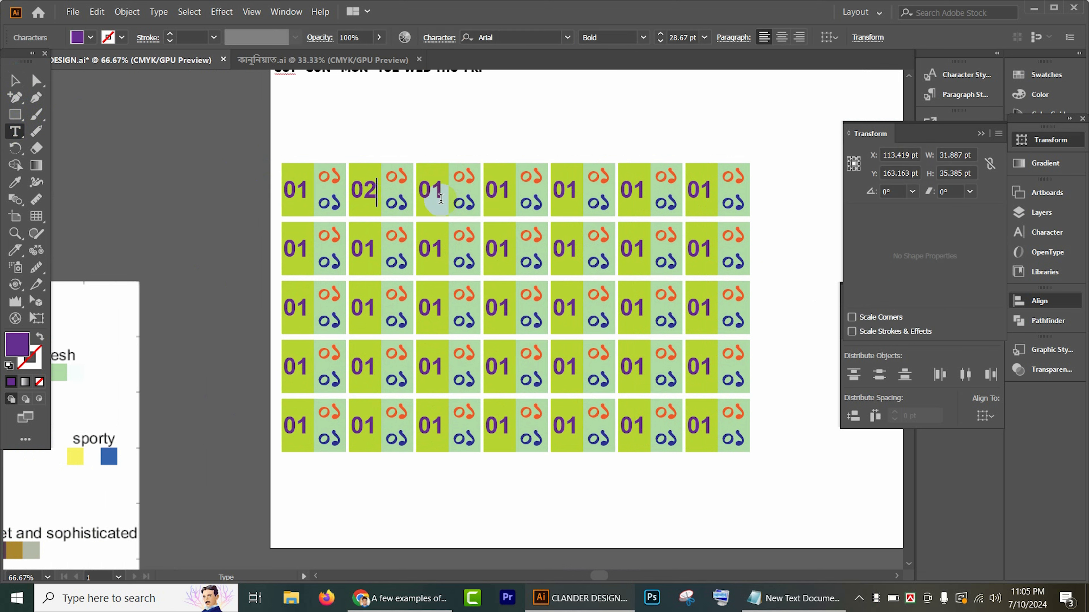
{"action": "left_click_drag", "start_coordinate": [436, 188], "coordinate": [445, 193]}
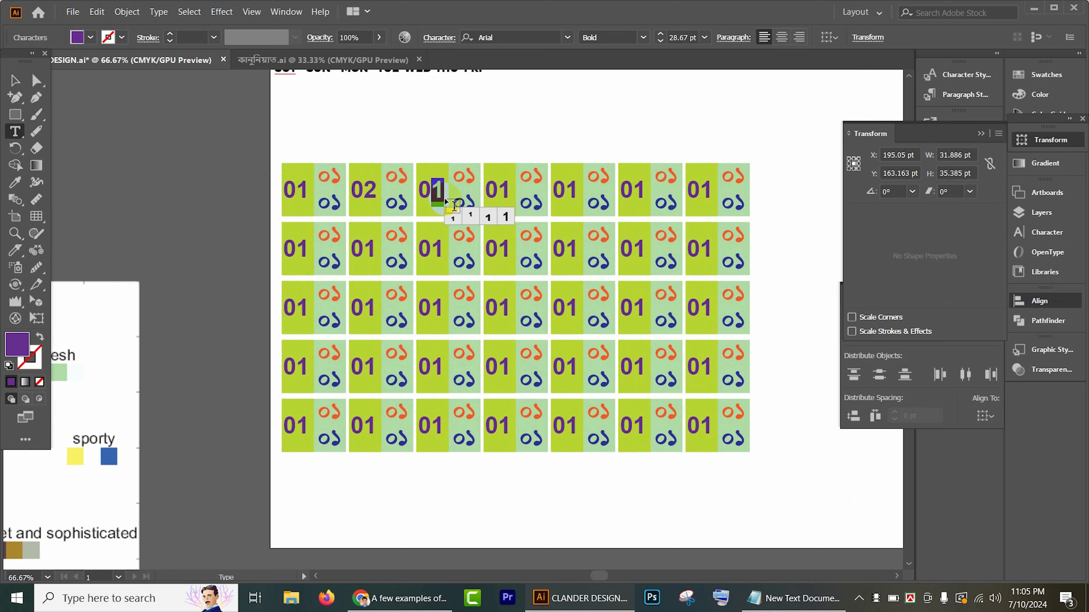
{"action": "type", "text": "3"}
{"action": "left_click_drag", "start_coordinate": [569, 189], "coordinate": [643, 195]}
{"action": "type", "text": "4"}
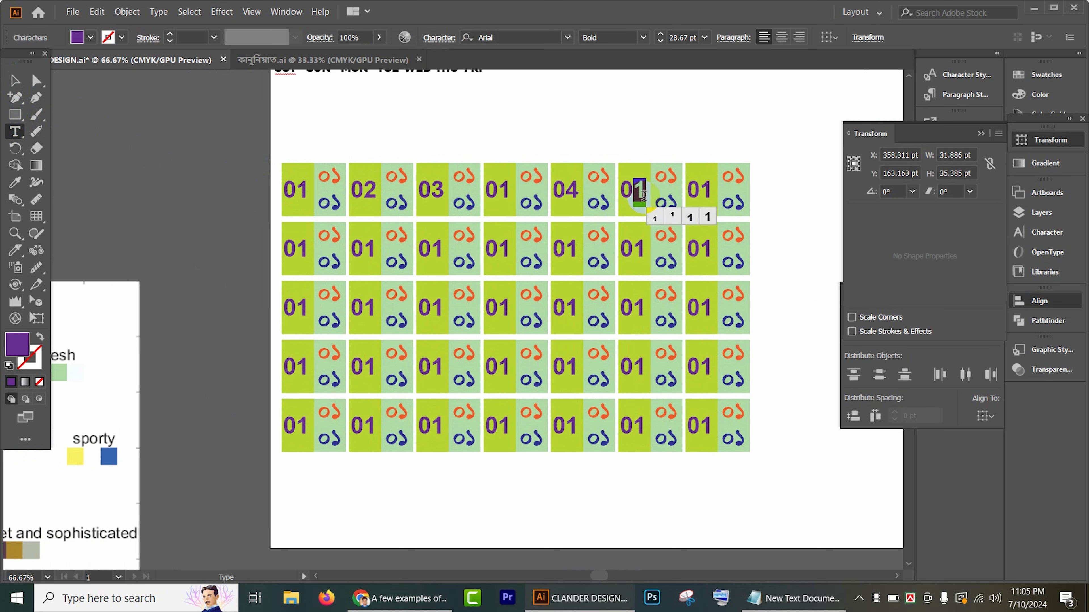
{"action": "type", "text": "5"}
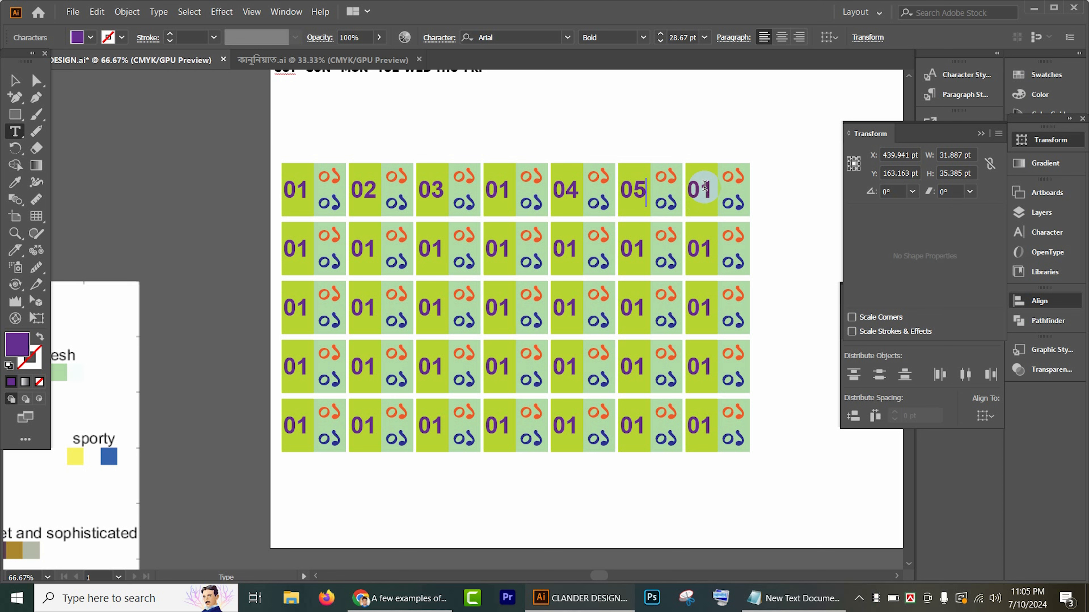
{"action": "left_click", "coordinate": [706, 197]}
{"action": "left_click_drag", "start_coordinate": [706, 196], "coordinate": [710, 200]}
{"action": "type", "text": "6"}
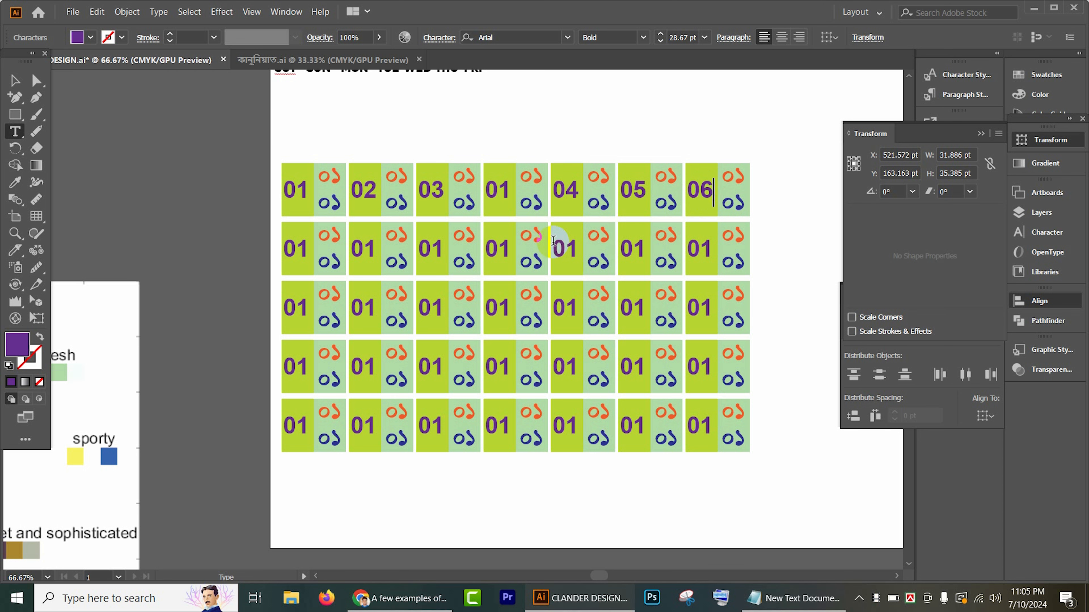
Step: Renumber the large purple dates in the second row's seven cells as 07, 08, 09, 10, 11, 12 and 13
{"action": "scroll", "coordinate": [557, 242], "scroll_direction": "down", "scroll_amount": 1}
{"action": "left_click_drag", "start_coordinate": [297, 219], "coordinate": [445, 223]}
{"action": "type", "text": "7"}
{"action": "type", "text": "8"}
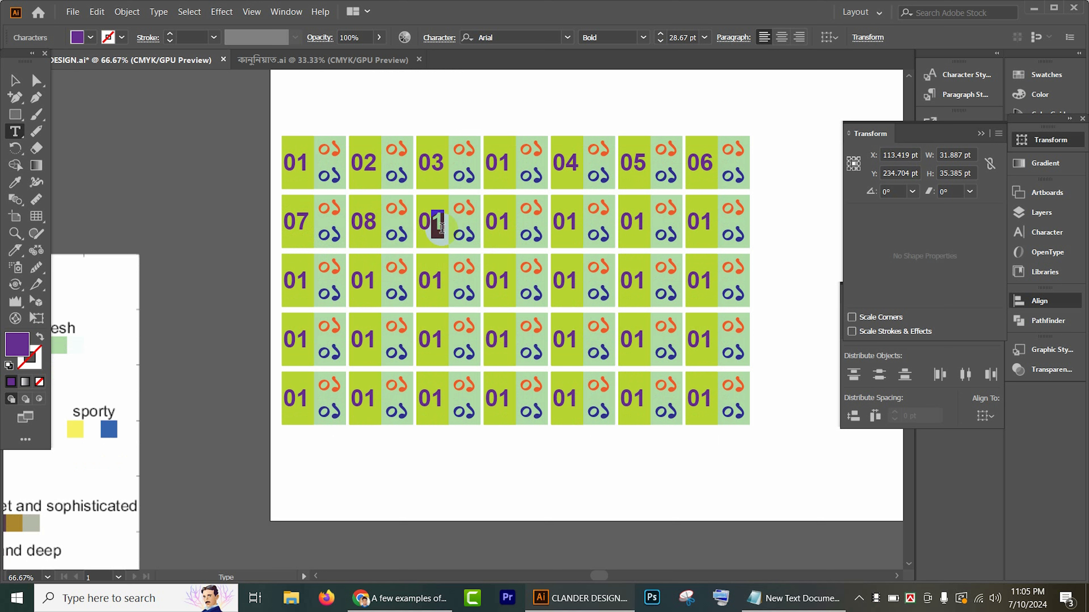
{"action": "type", "text": "9"}
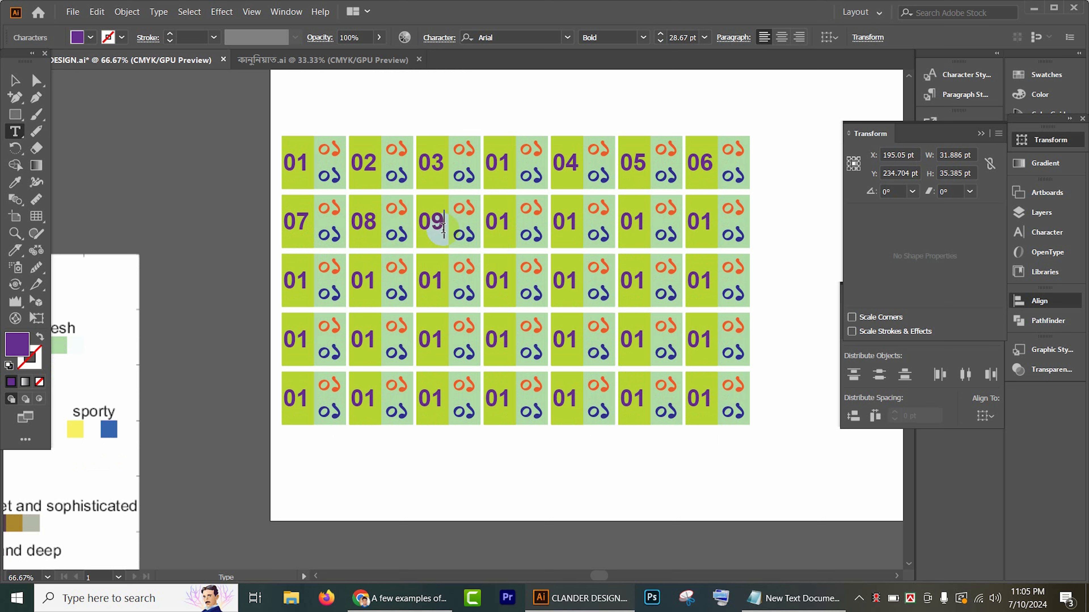
{"action": "double_click", "coordinate": [499, 219]}
{"action": "type", "text": "10"}
{"action": "double_click", "coordinate": [567, 218]}
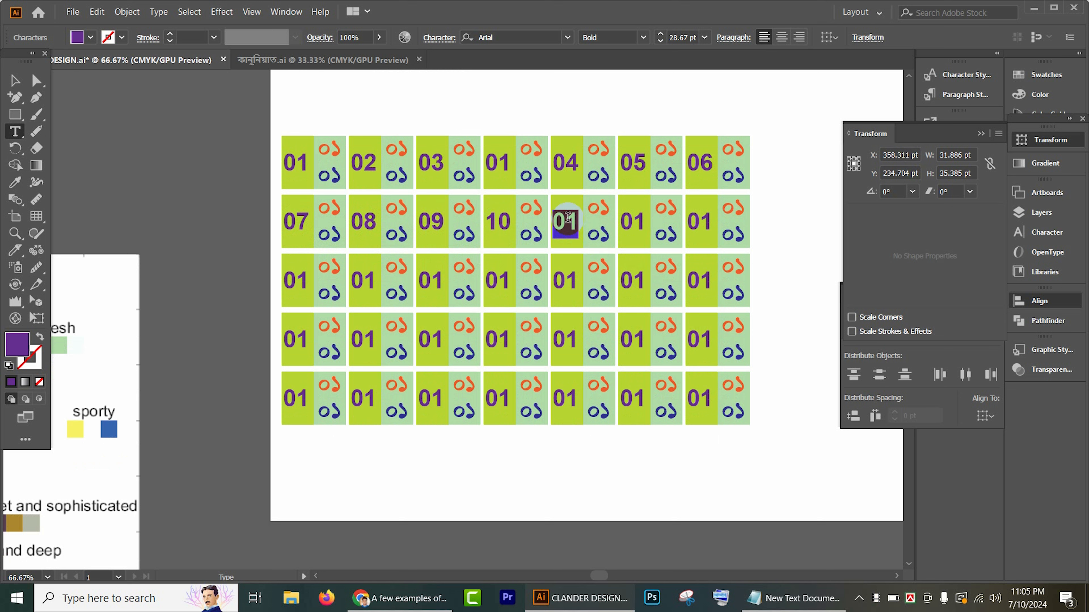
{"action": "type", "text": "11"}
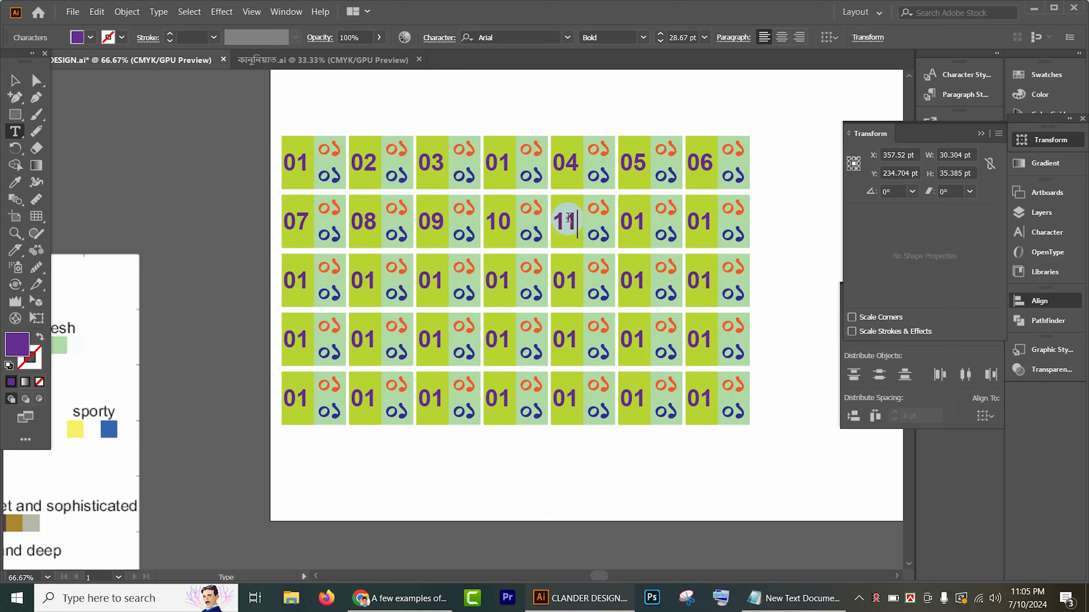
{"action": "double_click", "coordinate": [638, 220]}
{"action": "type", "text": "12"}
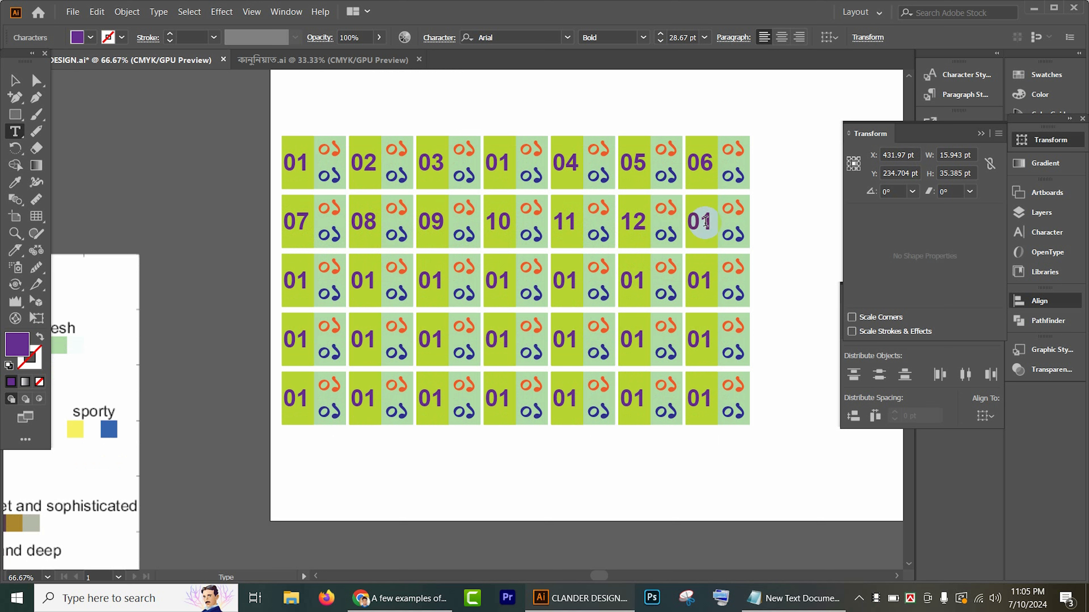
{"action": "double_click", "coordinate": [703, 221]}
{"action": "type", "text": "1"}
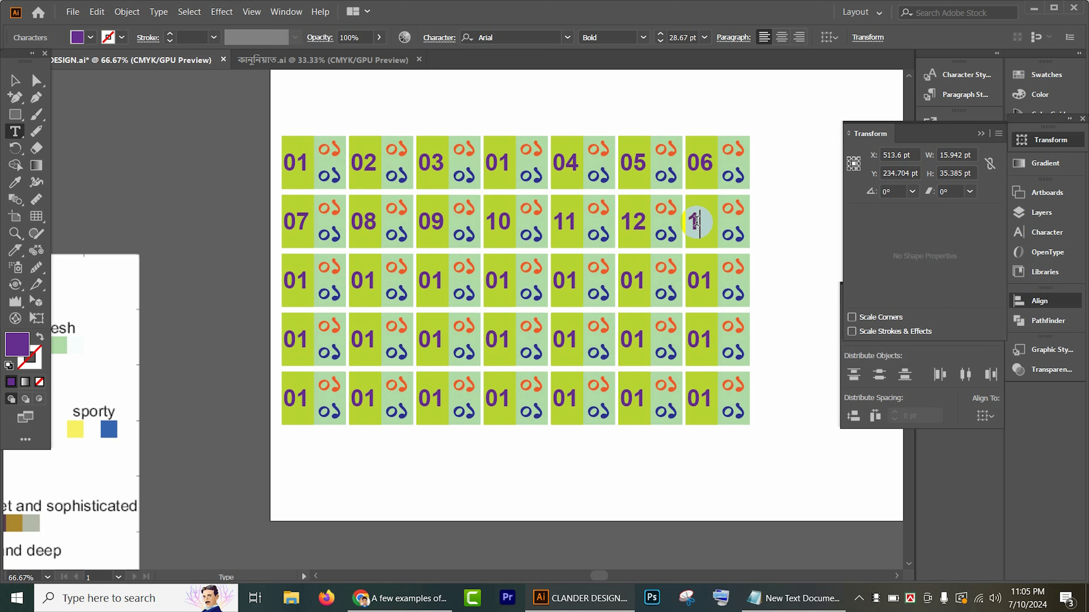
Step: Renumber the large purple dates in the third row's seven cells as 14, 15, 16, 17, 18, 19 and 20
{"action": "double_click", "coordinate": [294, 283]}
{"action": "type", "text": "14"}
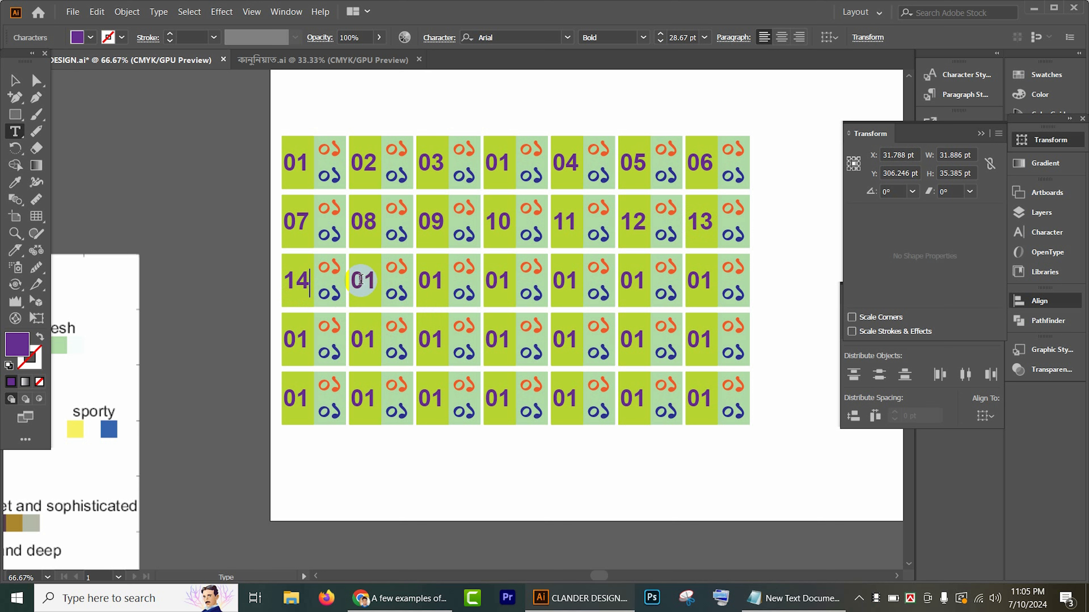
{"action": "double_click", "coordinate": [360, 280]}
{"action": "type", "text": "15"}
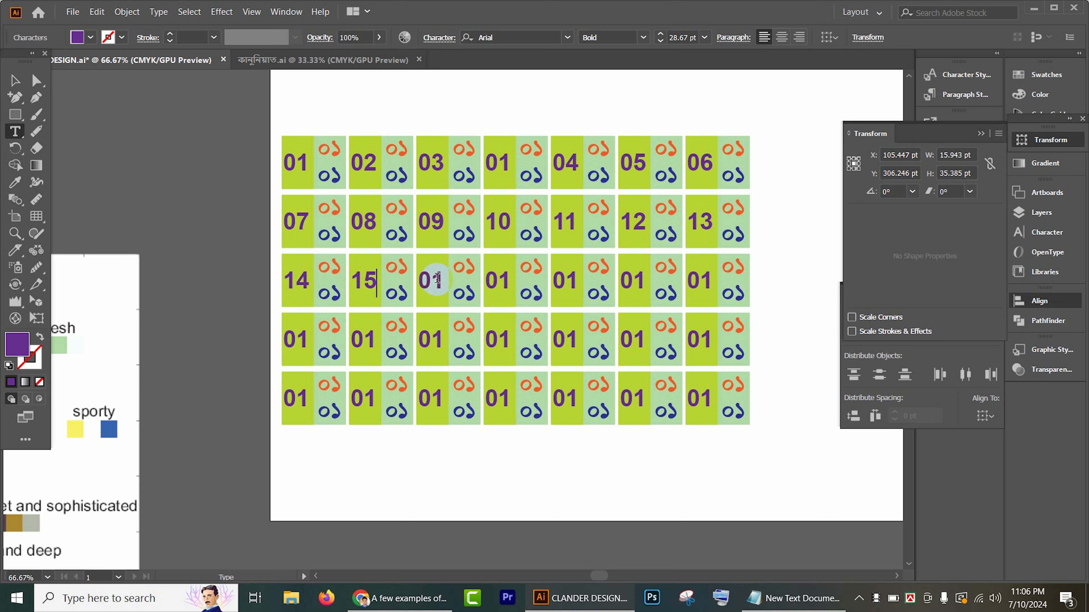
{"action": "double_click", "coordinate": [436, 279]}
{"action": "type", "text": "16"}
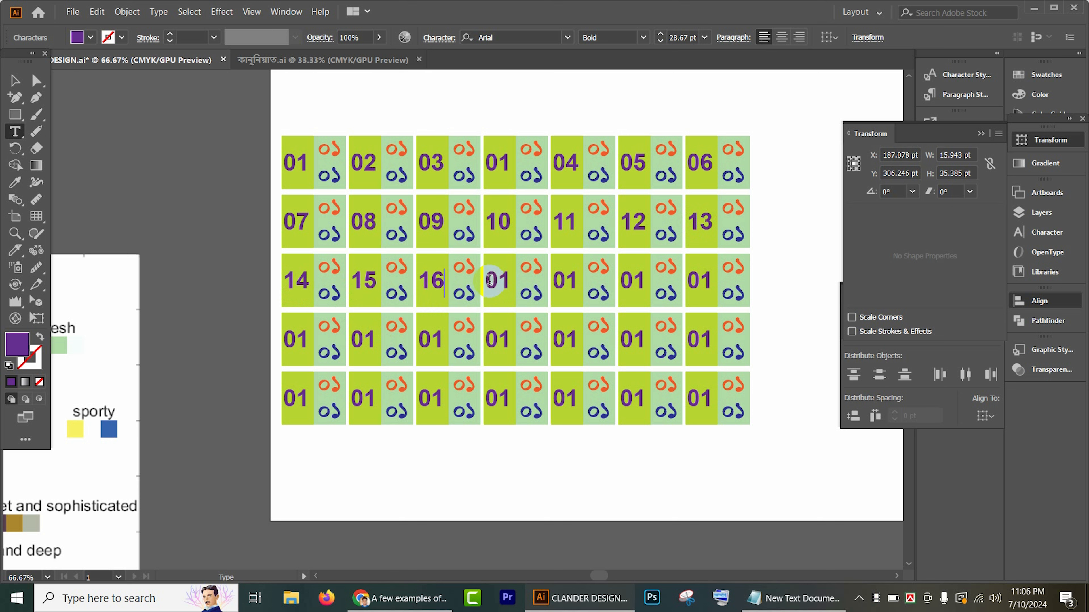
{"action": "double_click", "coordinate": [495, 279]}
{"action": "type", "text": "17"}
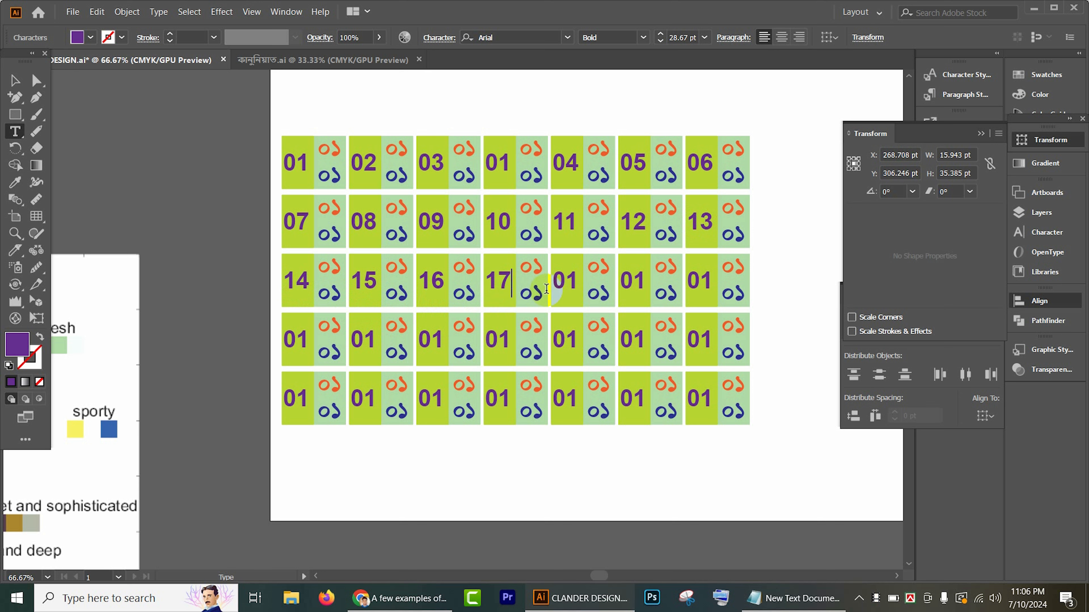
{"action": "double_click", "coordinate": [564, 279]}
{"action": "type", "text": "18"}
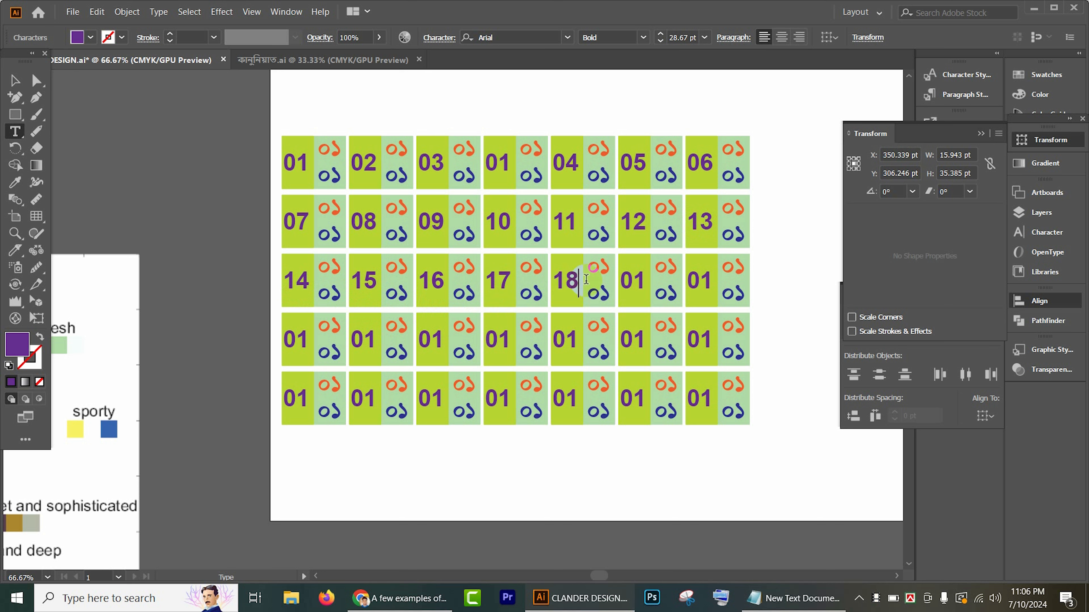
{"action": "double_click", "coordinate": [622, 280]}
{"action": "type", "text": "1"}
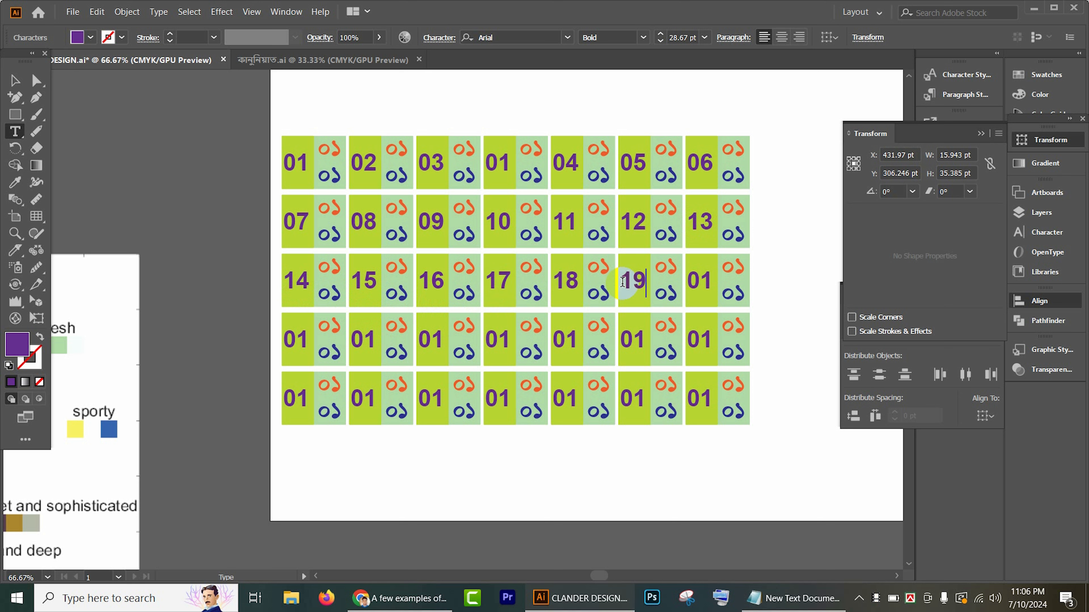
{"action": "double_click", "coordinate": [705, 279]}
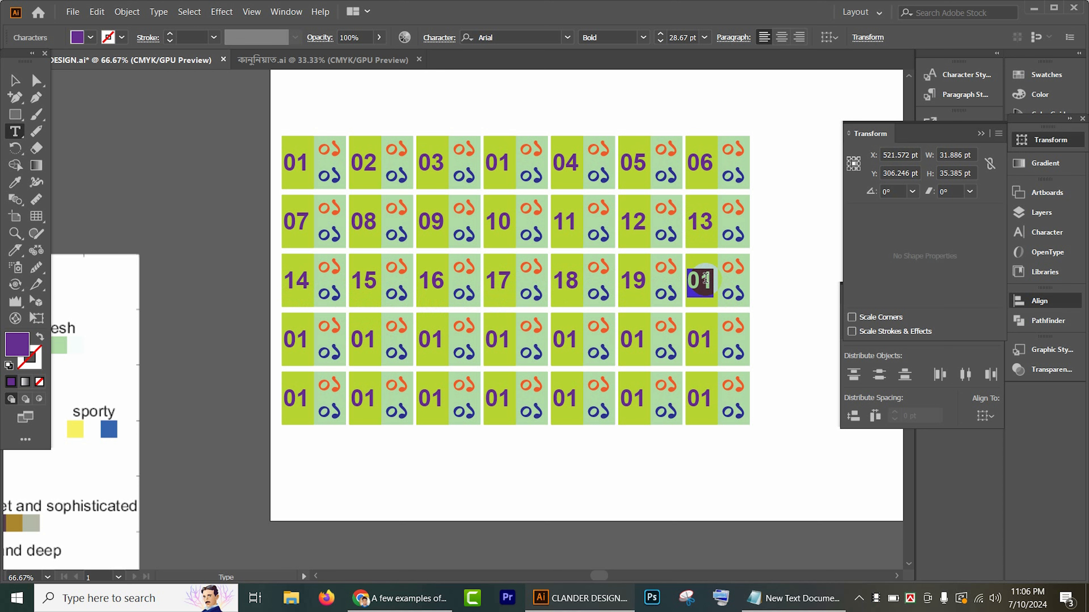
{"action": "type", "text": "20"}
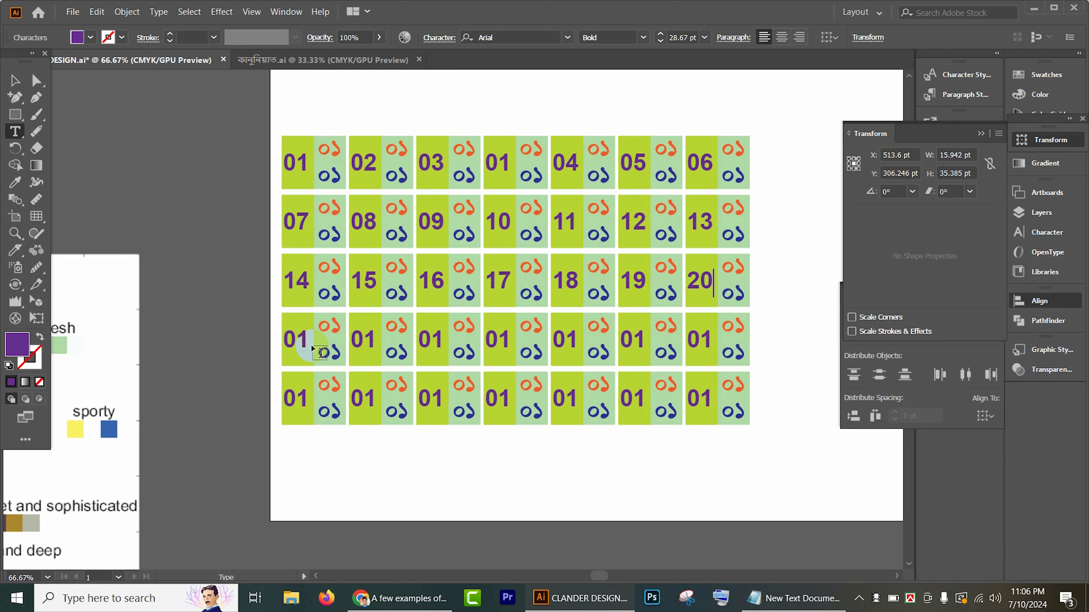
Step: Set the large purple dates in the fourth row's seven cells to 21, 21, 23, 24, 25, 26 and 27
{"action": "left_click", "coordinate": [301, 336]}
{"action": "double_click", "coordinate": [301, 336]}
{"action": "type", "text": "21"}
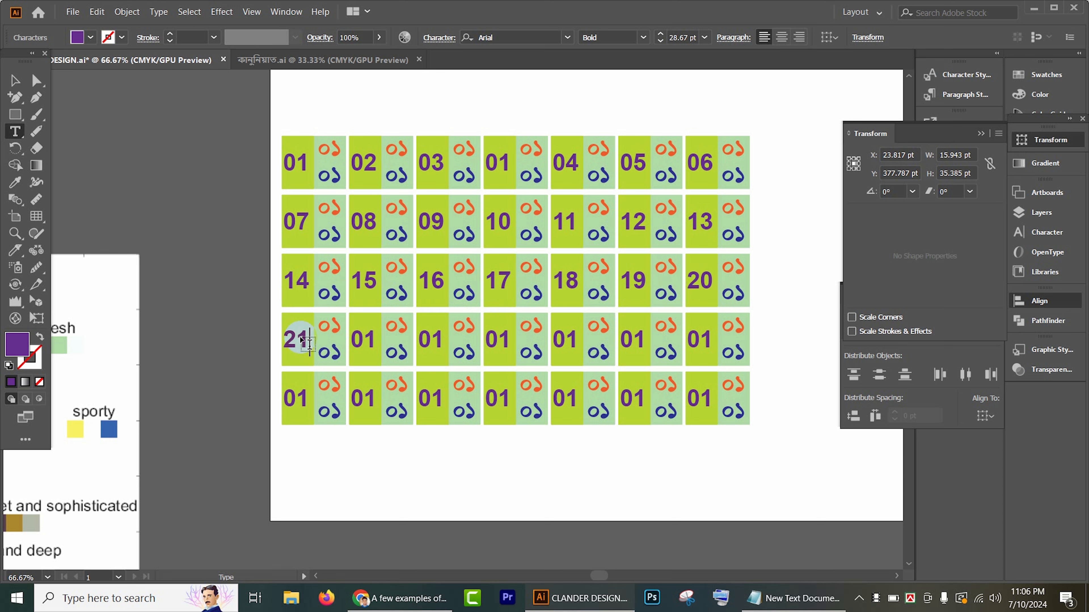
{"action": "left_click", "coordinate": [367, 339]}
{"action": "double_click", "coordinate": [367, 338]}
{"action": "type", "text": "21"}
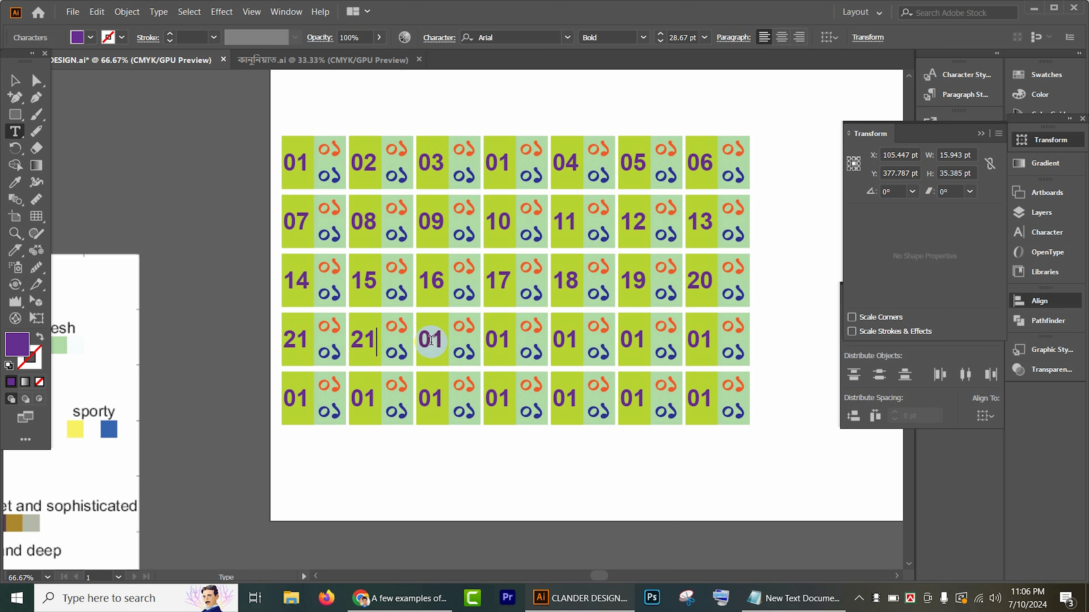
{"action": "double_click", "coordinate": [431, 340]}
{"action": "type", "text": "23"}
{"action": "double_click", "coordinate": [504, 339]}
{"action": "type", "text": "24"}
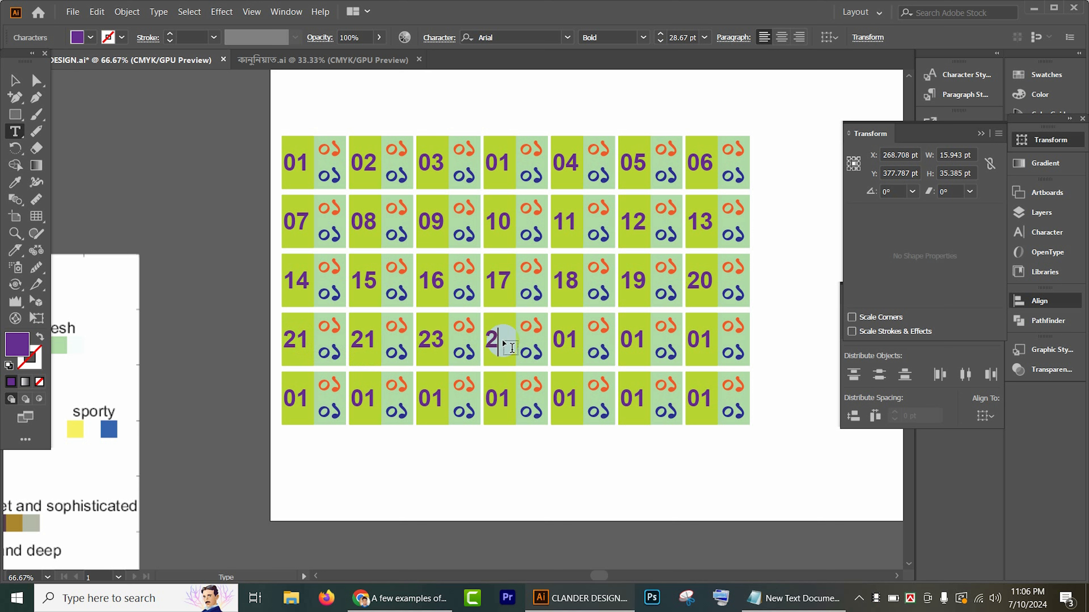
{"action": "double_click", "coordinate": [562, 337]}
{"action": "type", "text": "25"}
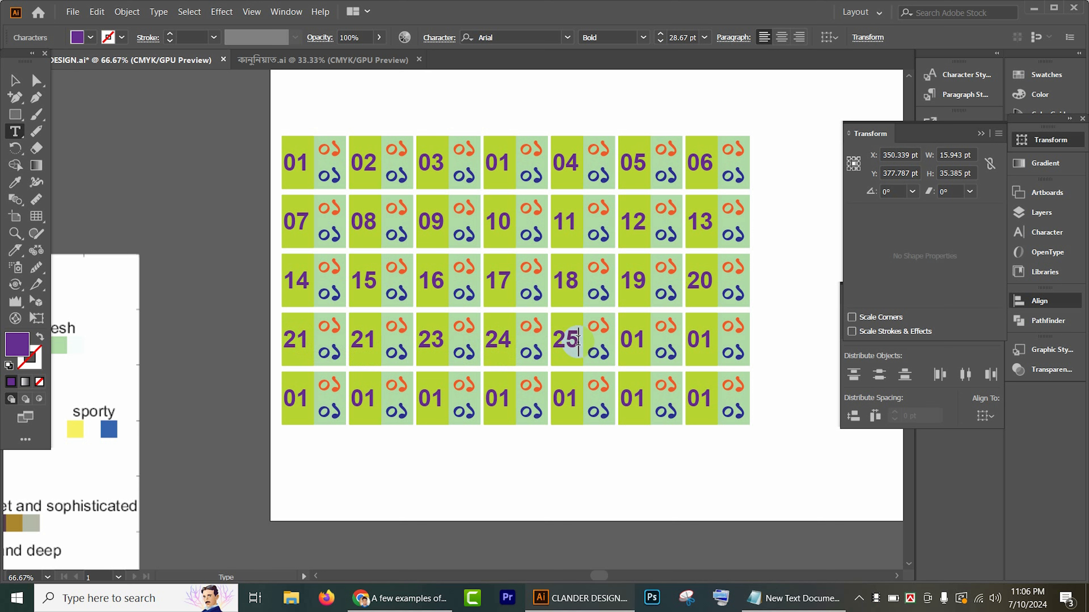
{"action": "double_click", "coordinate": [637, 336]}
{"action": "type", "text": "2"}
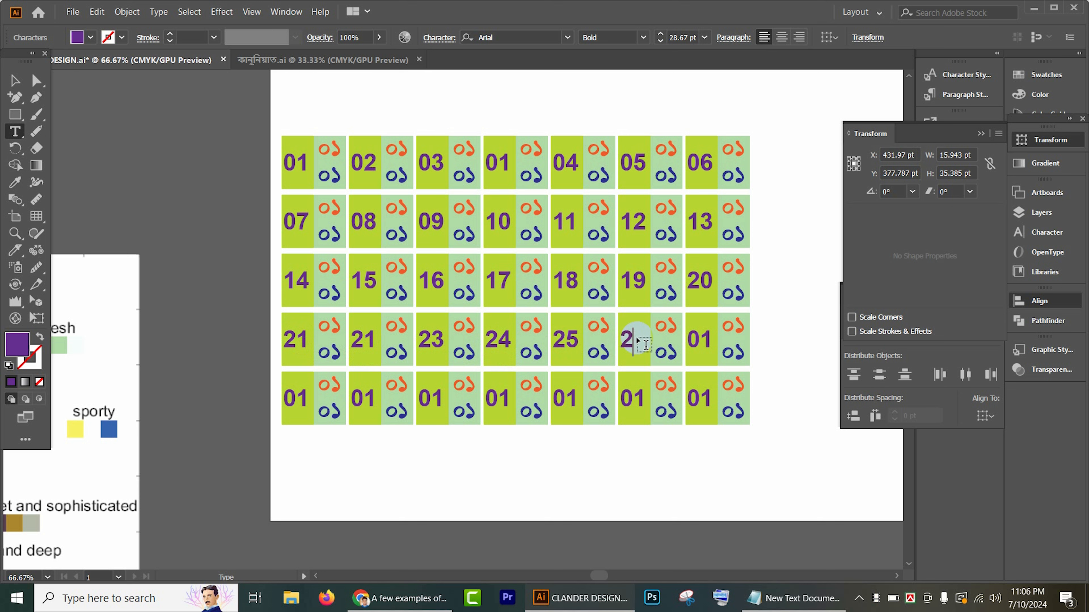
{"action": "type", "text": "6"}
{"action": "double_click", "coordinate": [699, 338]}
{"action": "type", "text": "2"}
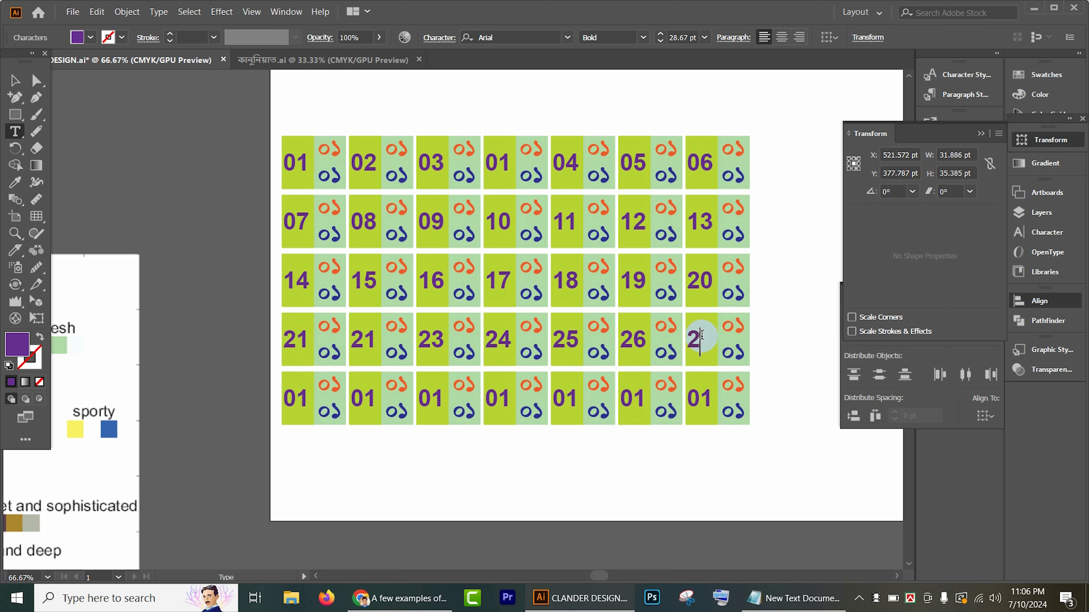
{"action": "type", "text": "7"}
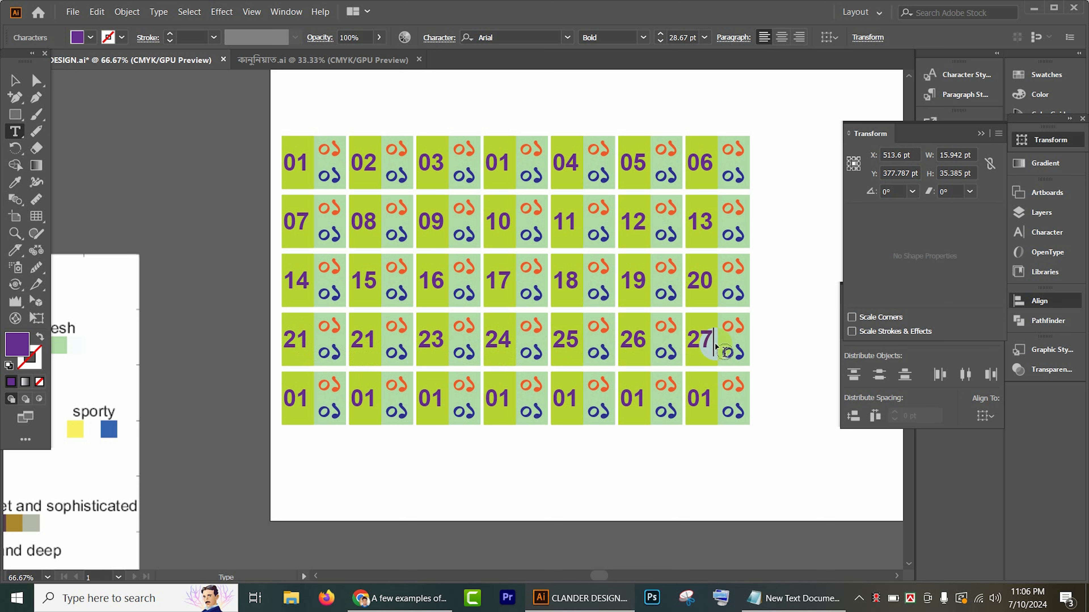
Step: Renumber the large purple dates in the fifth row's first four cells as 28, 29, 30 and 31
{"action": "left_click", "coordinate": [295, 398]}
{"action": "double_click", "coordinate": [296, 398]}
{"action": "type", "text": "2"}
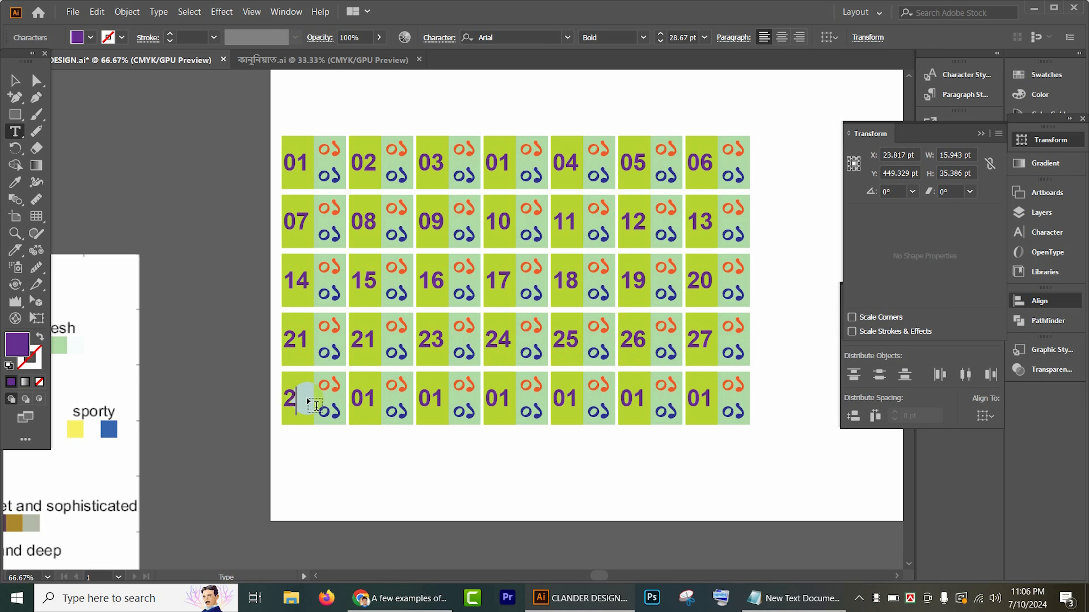
{"action": "type", "text": "8"}
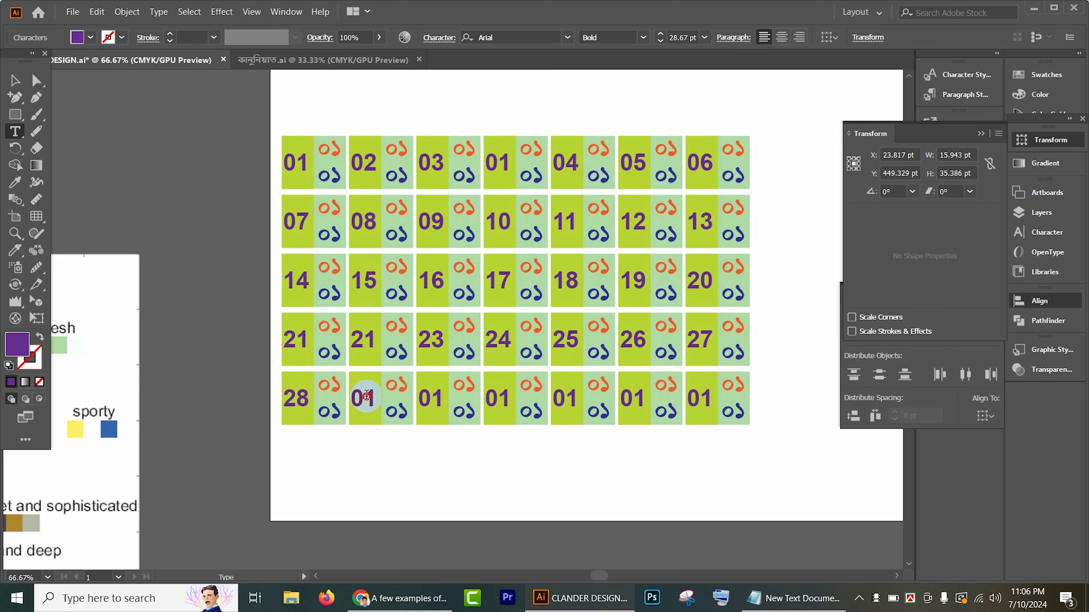
{"action": "double_click", "coordinate": [367, 395]}
{"action": "type", "text": "29"}
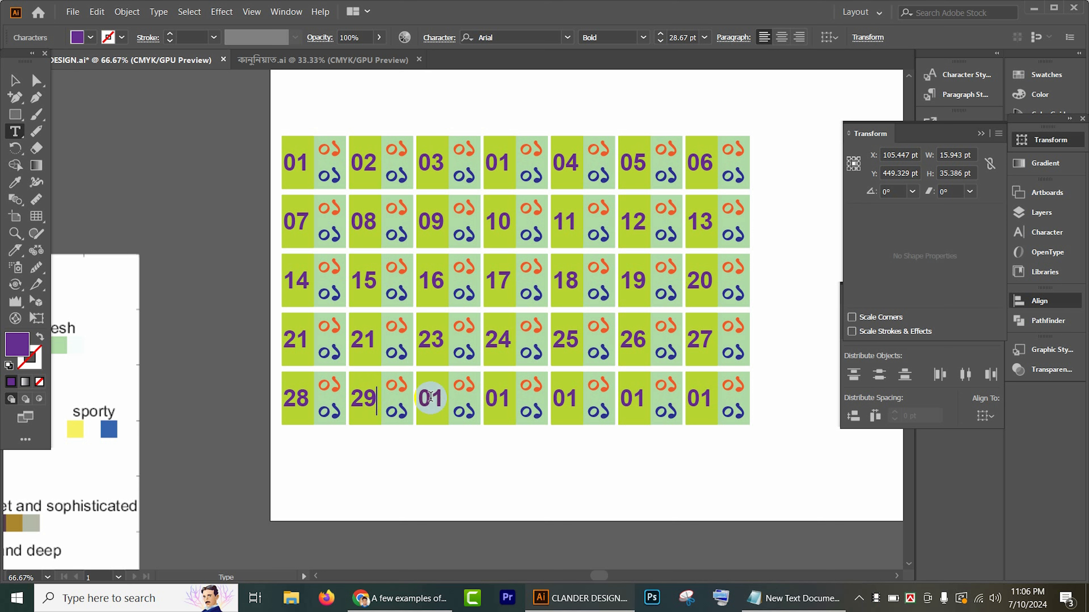
{"action": "double_click", "coordinate": [428, 397]}
{"action": "type", "text": "3"}
{"action": "double_click", "coordinate": [504, 399]}
{"action": "type", "text": "31"}
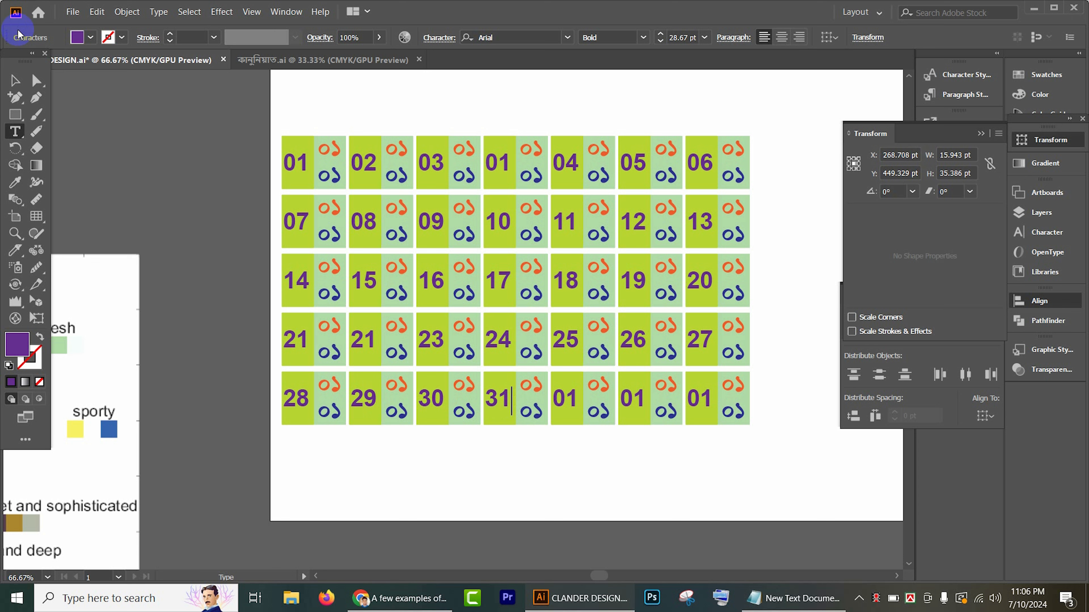
Step: Ungroup the bottom row of seven cells so each date cell is a separate object
{"action": "left_click", "coordinate": [14, 80]}
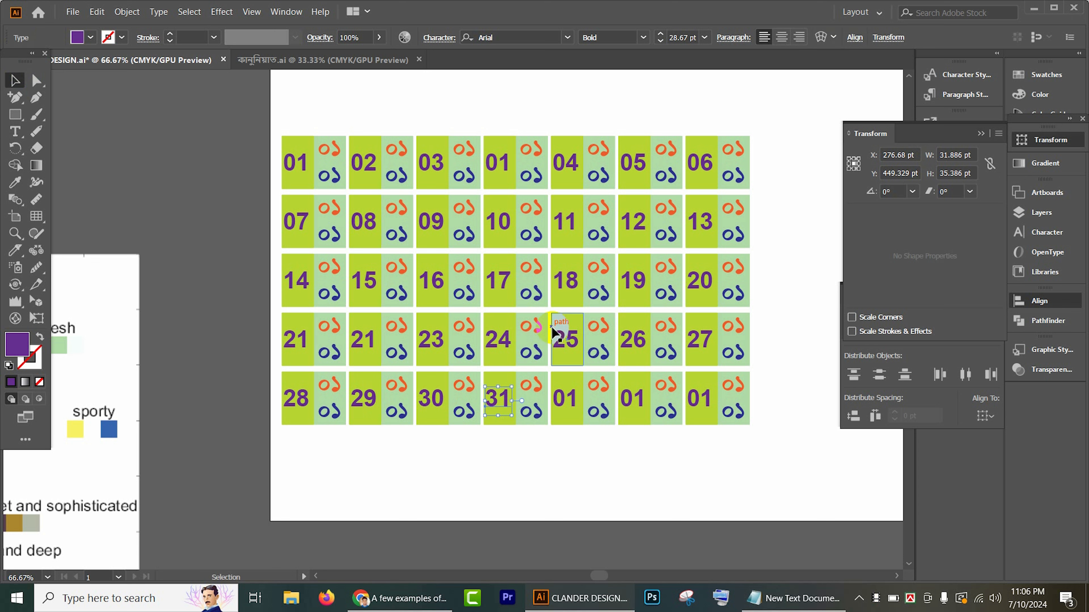
{"action": "right_click", "coordinate": [570, 404]}
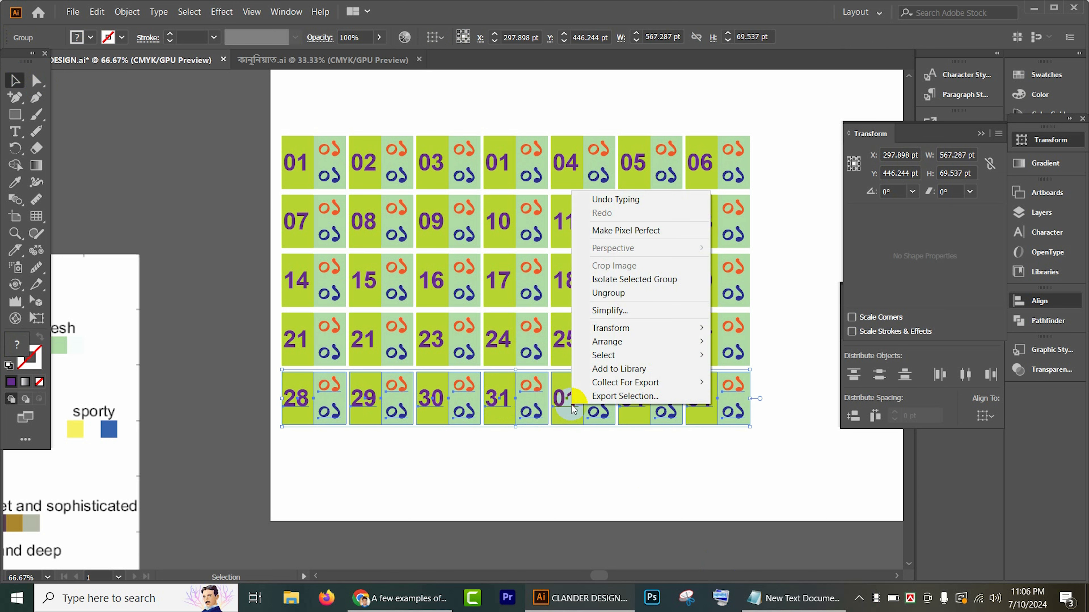
{"action": "left_click", "coordinate": [598, 294]}
{"action": "left_click", "coordinate": [598, 451]}
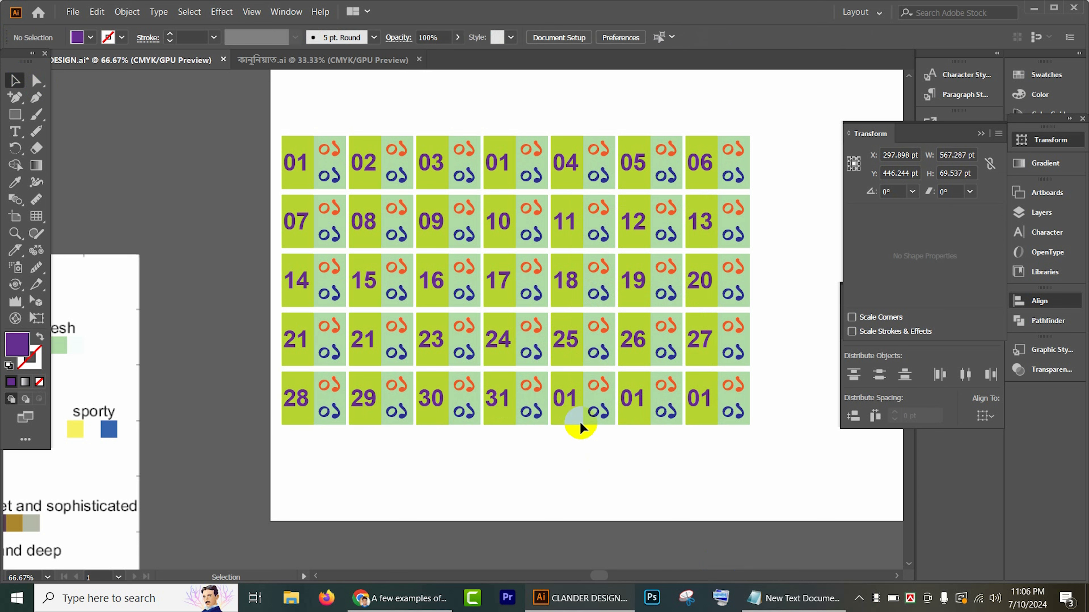
Step: Ungroup each of the last three date cells in the bottom row so their numbers can be selected separately
{"action": "left_click", "coordinate": [571, 397]}
{"action": "right_click", "coordinate": [571, 396]}
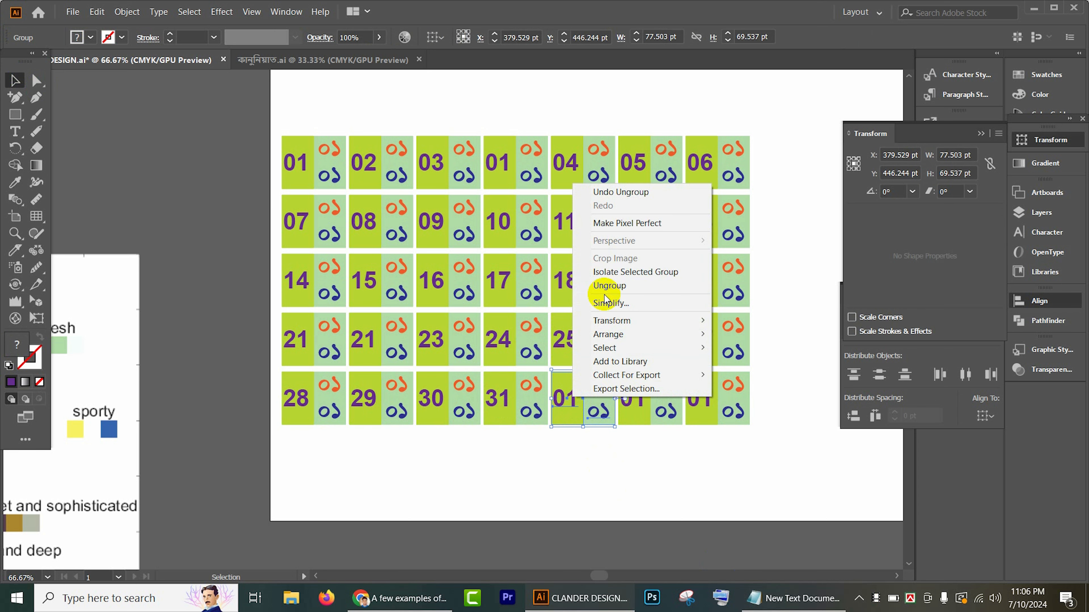
{"action": "left_click", "coordinate": [607, 284]}
{"action": "left_click", "coordinate": [660, 441]}
{"action": "right_click", "coordinate": [649, 401]}
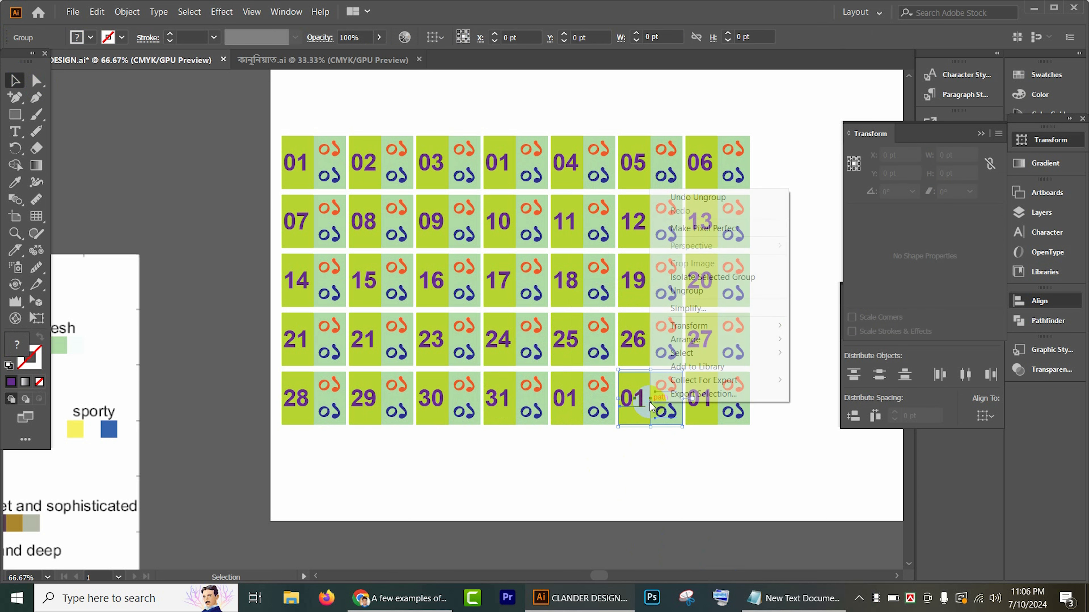
{"action": "left_click", "coordinate": [698, 292]}
{"action": "left_click", "coordinate": [712, 479]}
{"action": "left_click", "coordinate": [724, 390]}
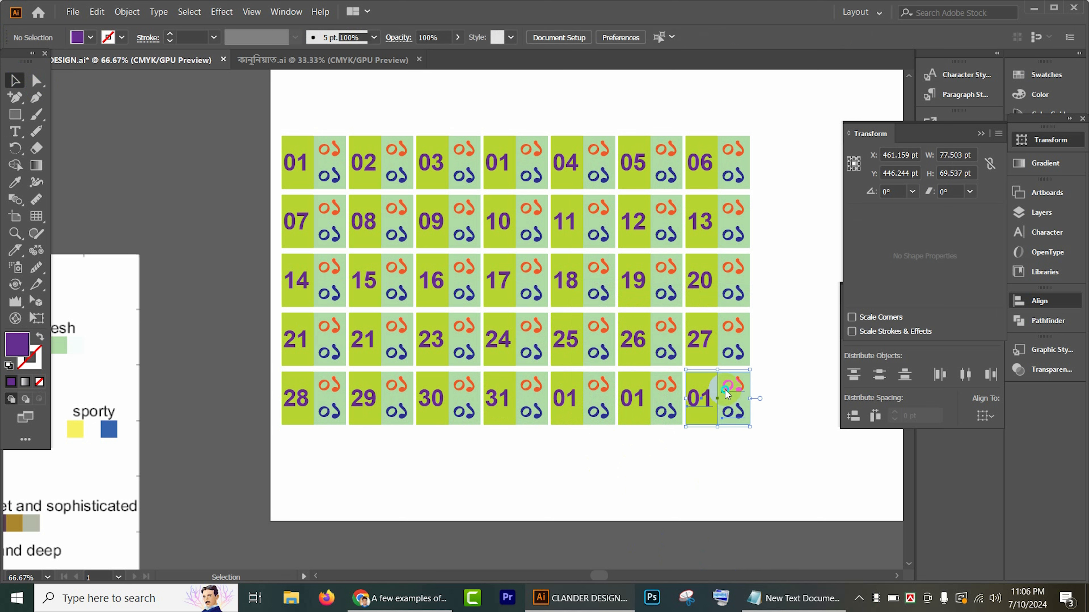
{"action": "right_click", "coordinate": [724, 390]}
{"action": "left_click", "coordinate": [764, 280]}
{"action": "left_click", "coordinate": [733, 475]}
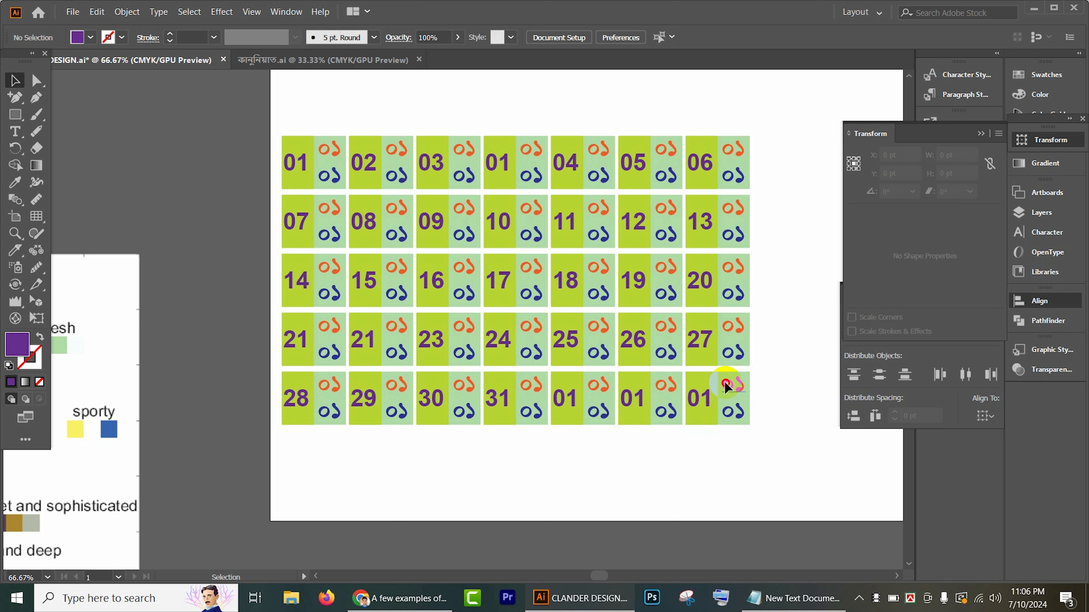
Step: Delete the orange, blue and purple numbers from the bottom row's seventh cell, keeping its two-color background
{"action": "left_click", "coordinate": [724, 383]}
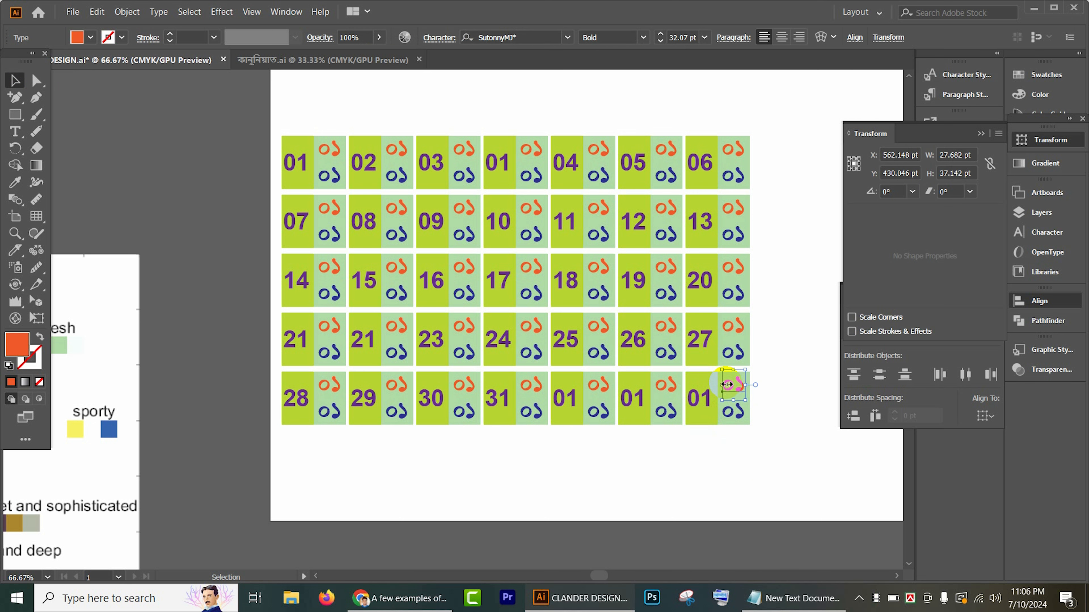
{"action": "key", "text": "Delete"}
{"action": "left_click", "coordinate": [732, 412]}
{"action": "left_click", "coordinate": [705, 397], "text": "shift"}
{"action": "key", "text": "Delete"}
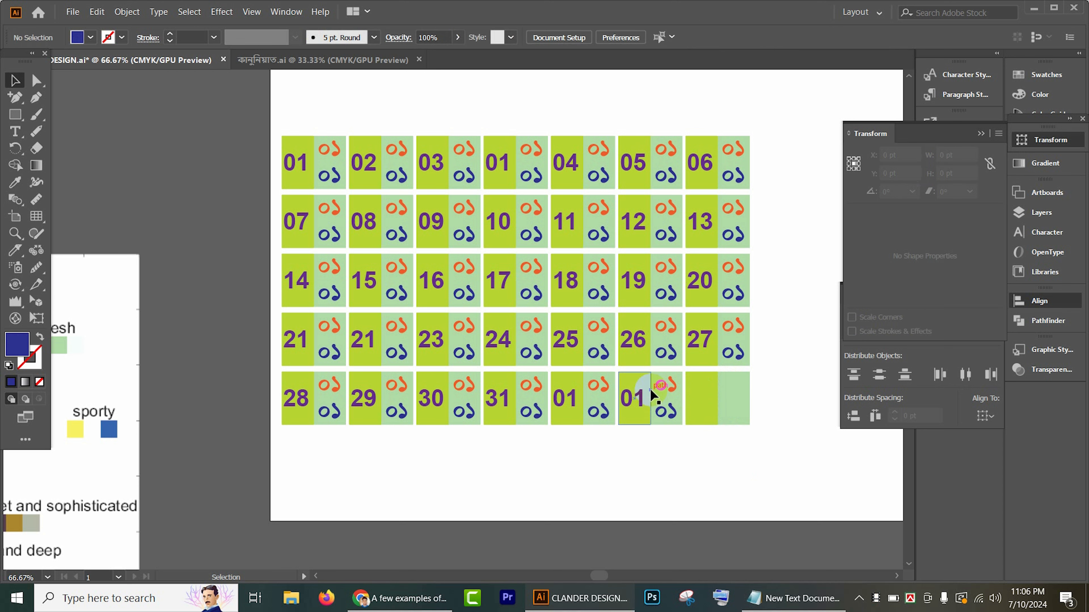
Step: Delete the orange, blue and purple numbers from the bottom row's sixth cell, keeping its background
{"action": "key", "text": "Delete"}
{"action": "left_click", "coordinate": [674, 415]}
{"action": "key", "text": "Delete"}
{"action": "left_click", "coordinate": [634, 396]}
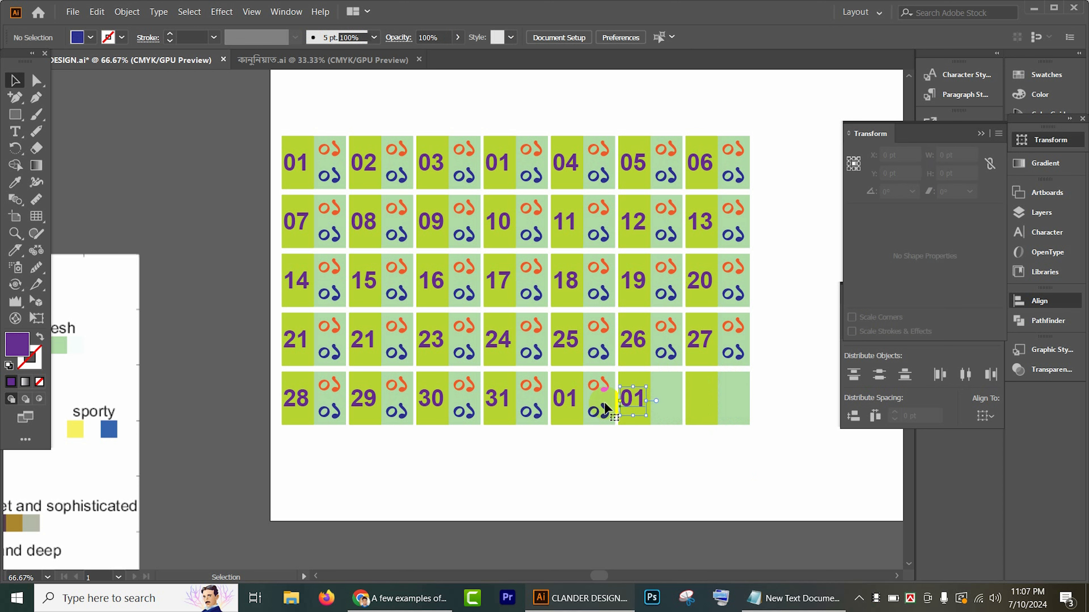
{"action": "key", "text": "Delete"}
Step: Delete the orange, blue and purple numbers from the bottom row's fifth cell, keeping its background
{"action": "left_click", "coordinate": [599, 387]}
{"action": "key", "text": "Delete"}
{"action": "left_click", "coordinate": [613, 411]}
{"action": "left_click", "coordinate": [601, 411]}
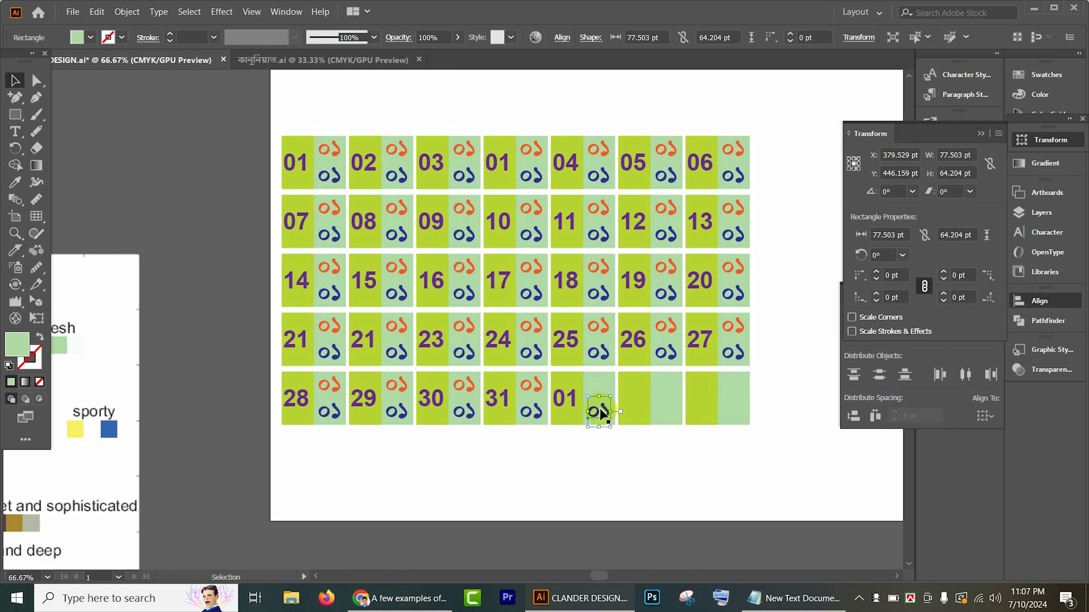
{"action": "key", "text": "Delete"}
{"action": "left_click", "coordinate": [570, 396]}
{"action": "key", "text": "Delete"}
{"action": "scroll", "coordinate": [594, 479], "scroll_direction": "up", "scroll_amount": 1}
{"action": "scroll", "coordinate": [594, 479], "scroll_direction": "down", "scroll_amount": 2}
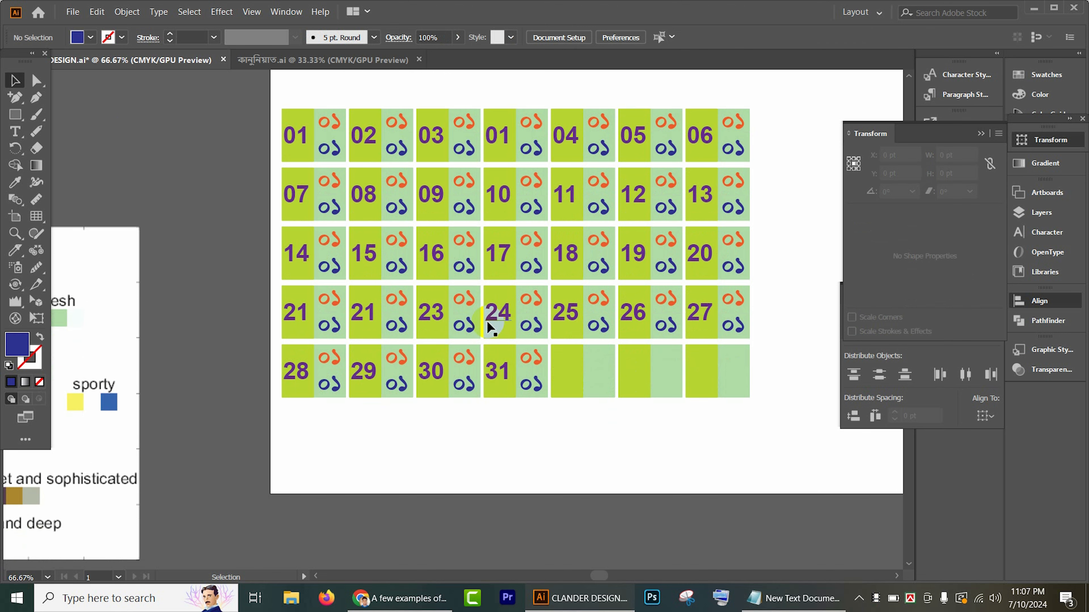
Step: Set the Bengali dates in the first row's first two cells to orange ১৫ and ১৬ (15, 16), blue ১৩ and ১৪ (13, 14)
{"action": "left_click", "coordinate": [15, 132]}
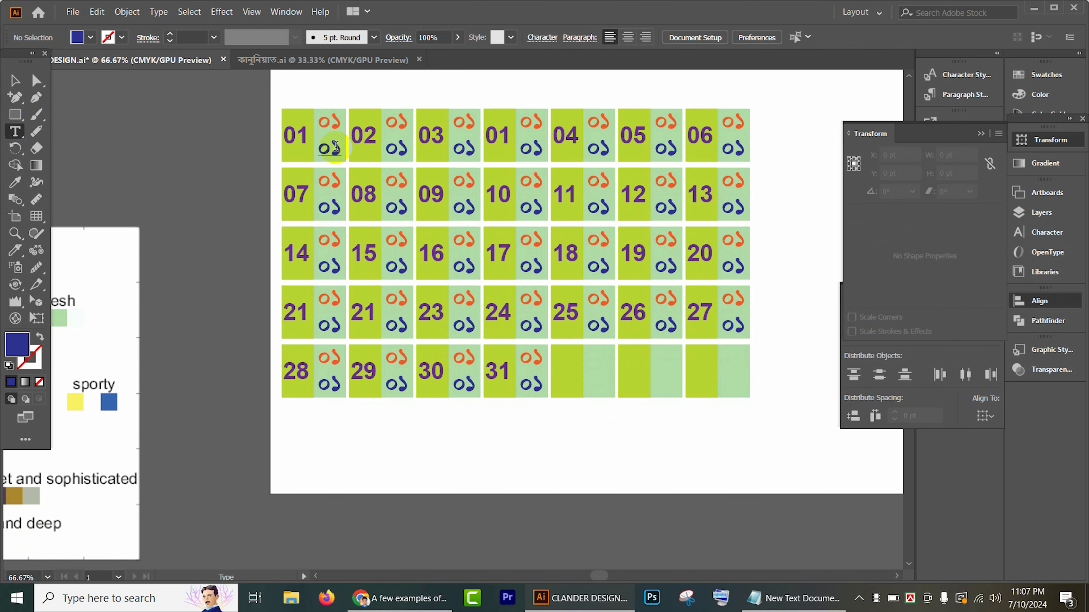
{"action": "double_click", "coordinate": [330, 124]}
{"action": "type", "text": "15"}
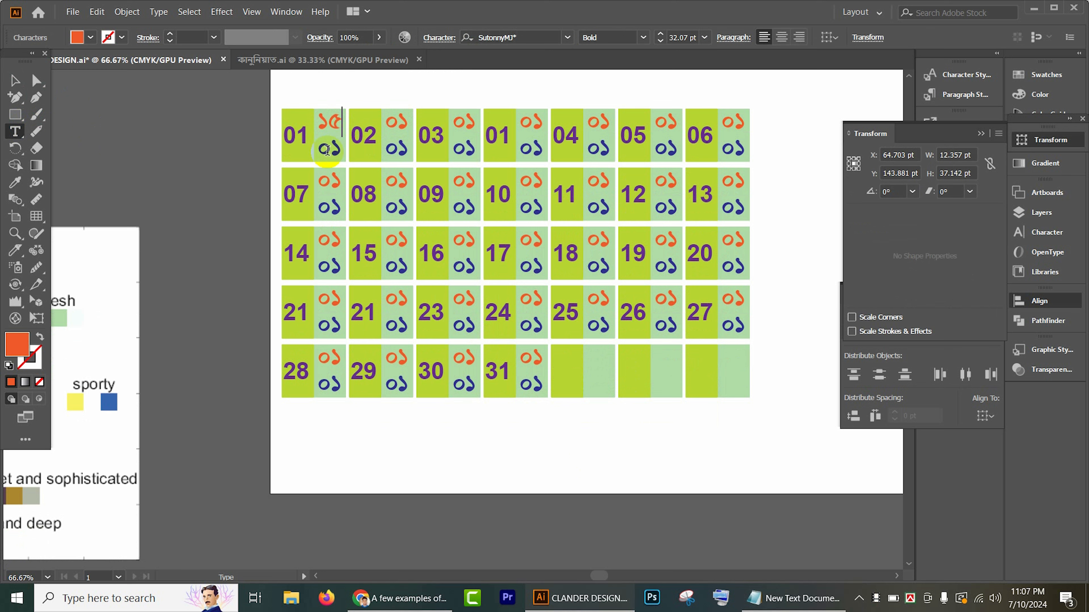
{"action": "double_click", "coordinate": [327, 149]}
{"action": "type", "text": "1"}
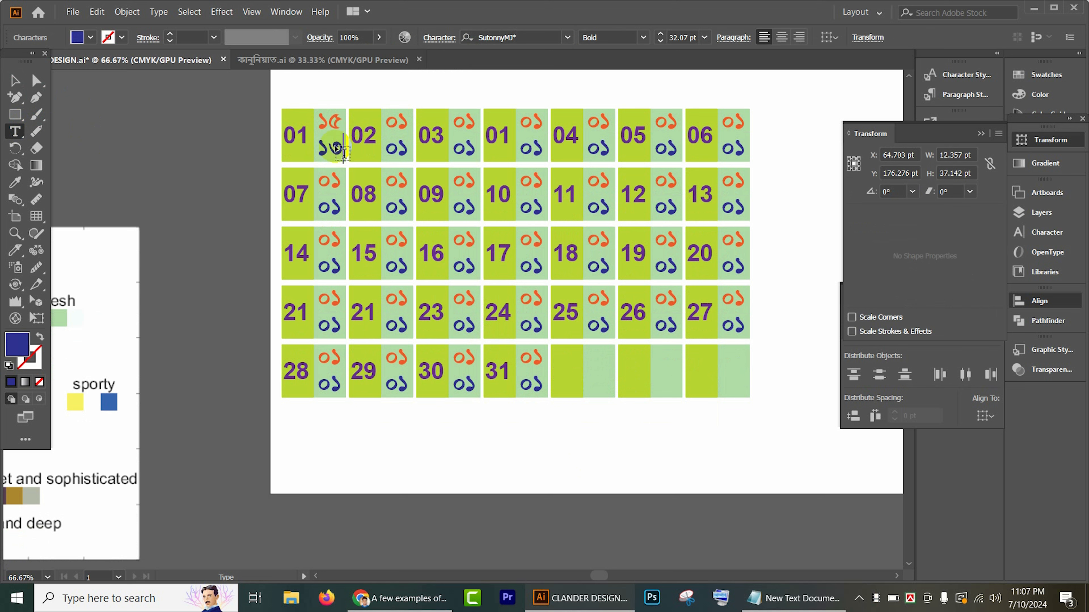
{"action": "double_click", "coordinate": [400, 123]}
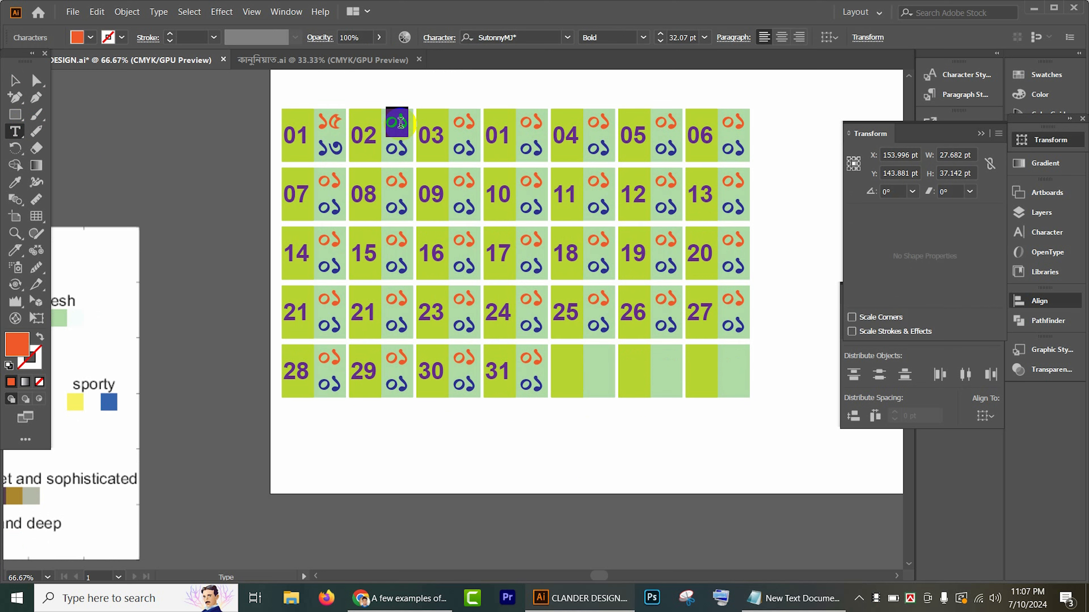
{"action": "type", "text": "16"}
{"action": "double_click", "coordinate": [398, 150]}
{"action": "type", "text": "1"}
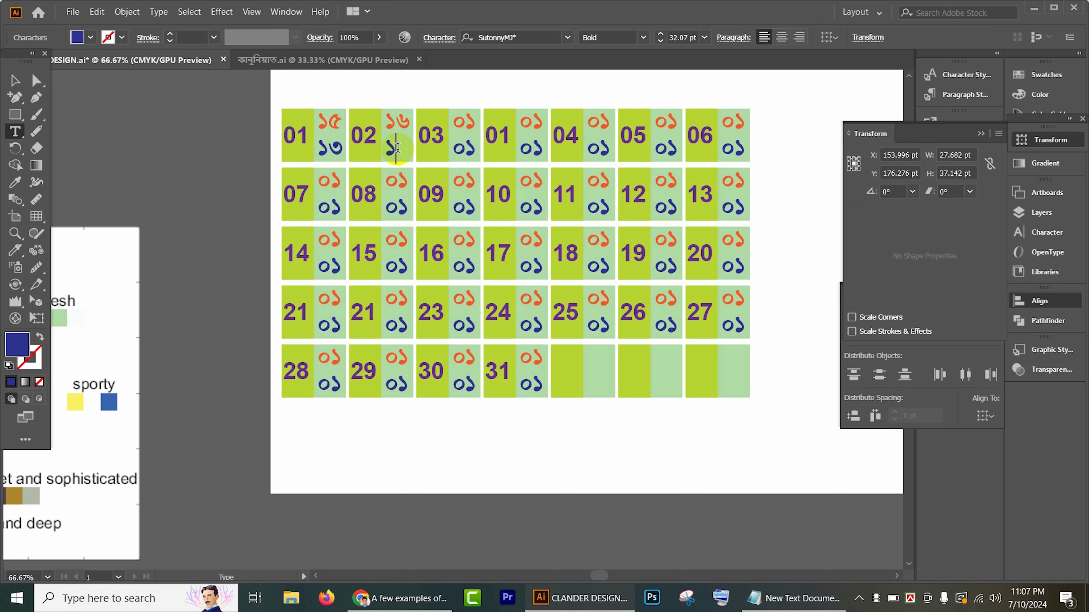
Step: Renumber the orange Bengali dates in the first row's third to seventh cells as 17, 18, 19, 20 and 21
{"action": "double_click", "coordinate": [461, 124]}
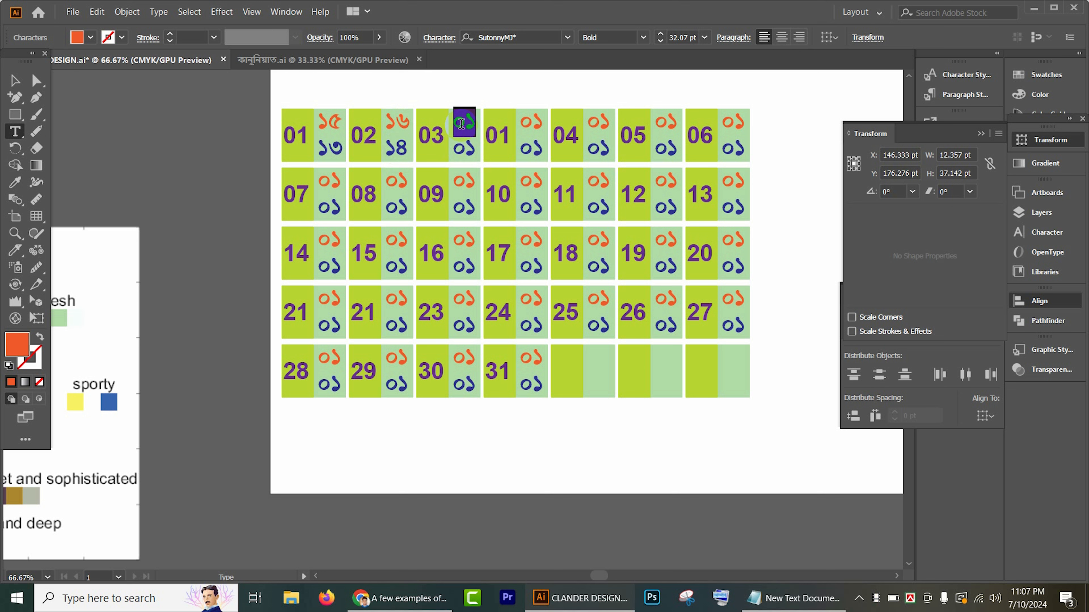
{"action": "type", "text": "1"}
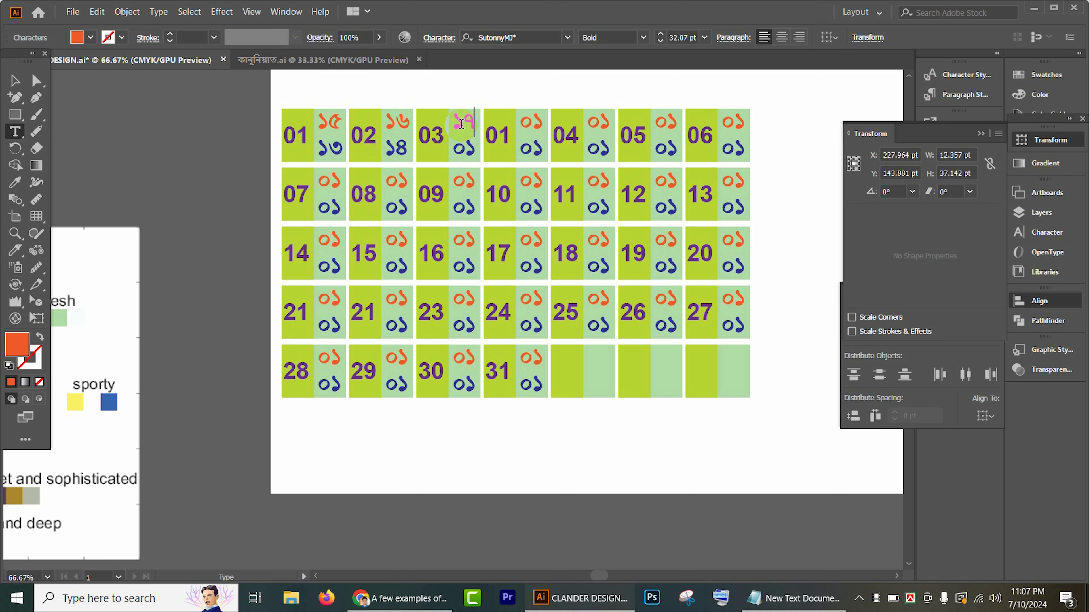
{"action": "double_click", "coordinate": [533, 121]}
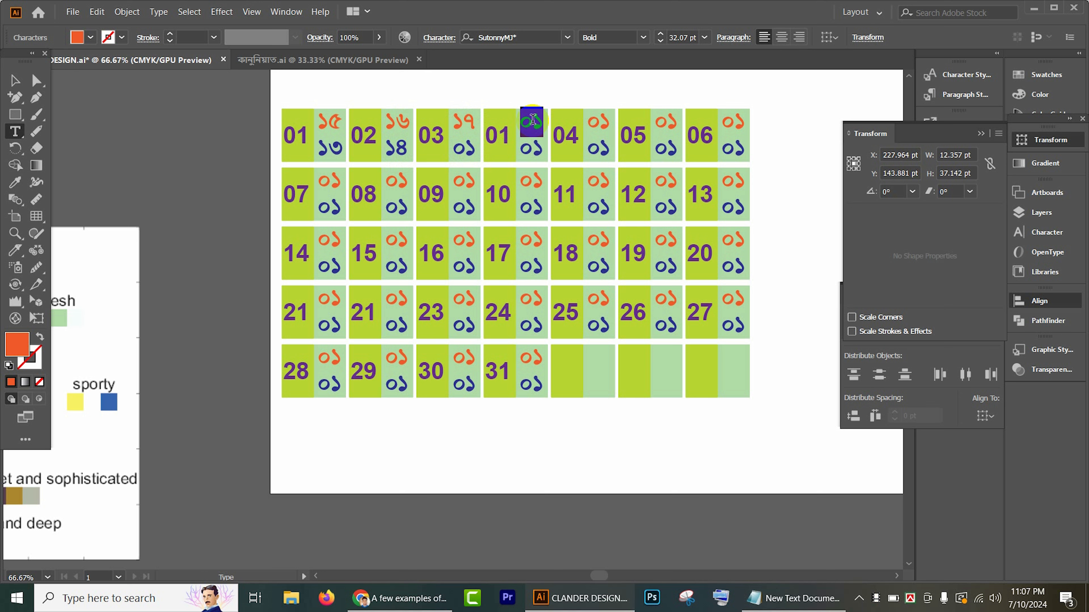
{"action": "type", "text": "18"}
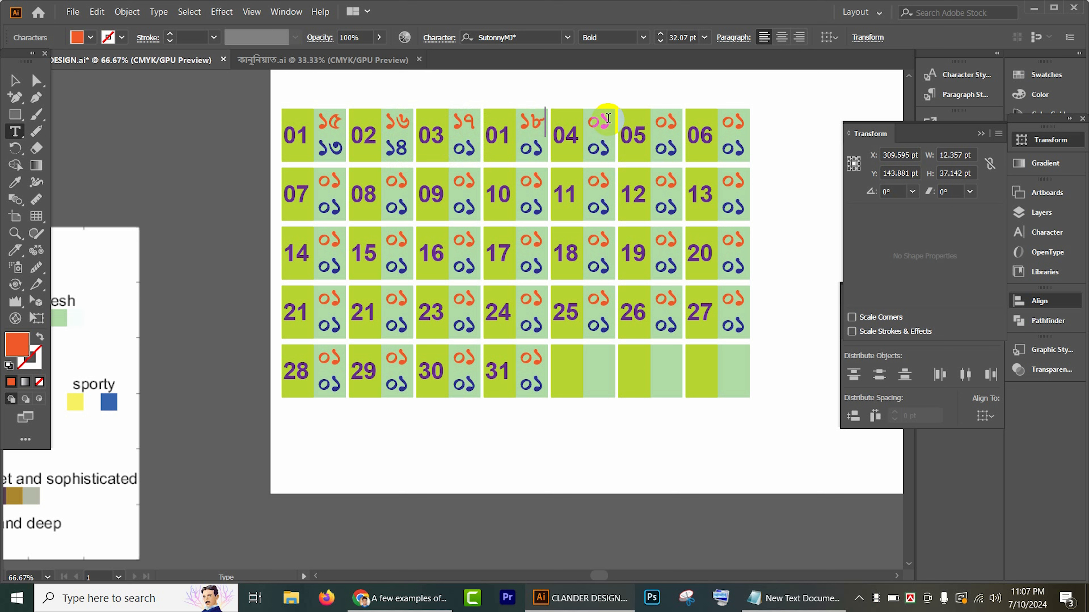
{"action": "type", "text": "19"}
{"action": "double_click", "coordinate": [674, 122]}
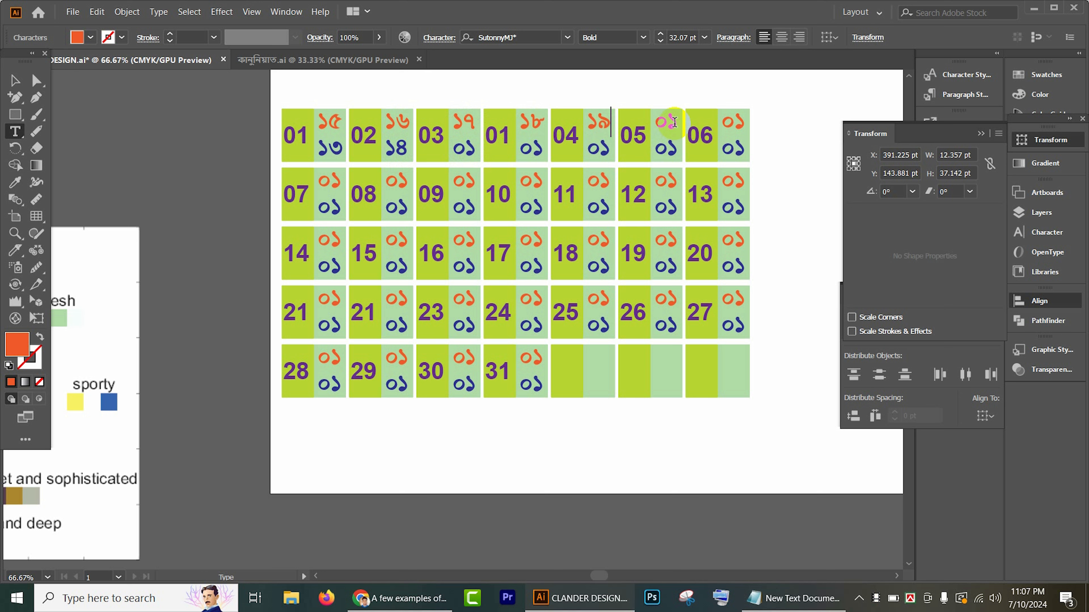
{"action": "double_click", "coordinate": [665, 121]}
{"action": "type", "text": "20"}
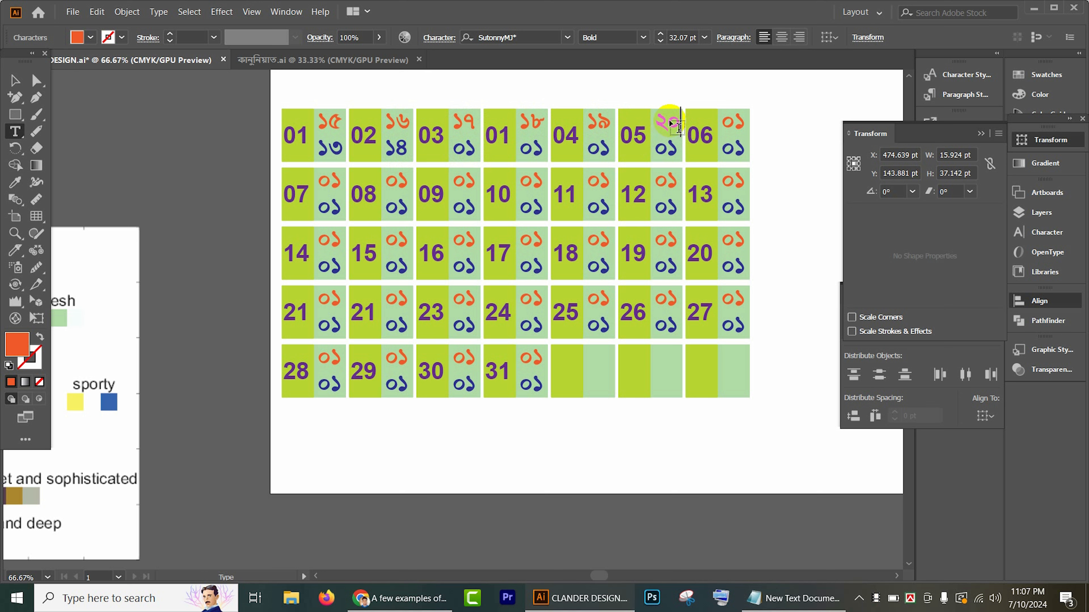
{"action": "double_click", "coordinate": [727, 122]}
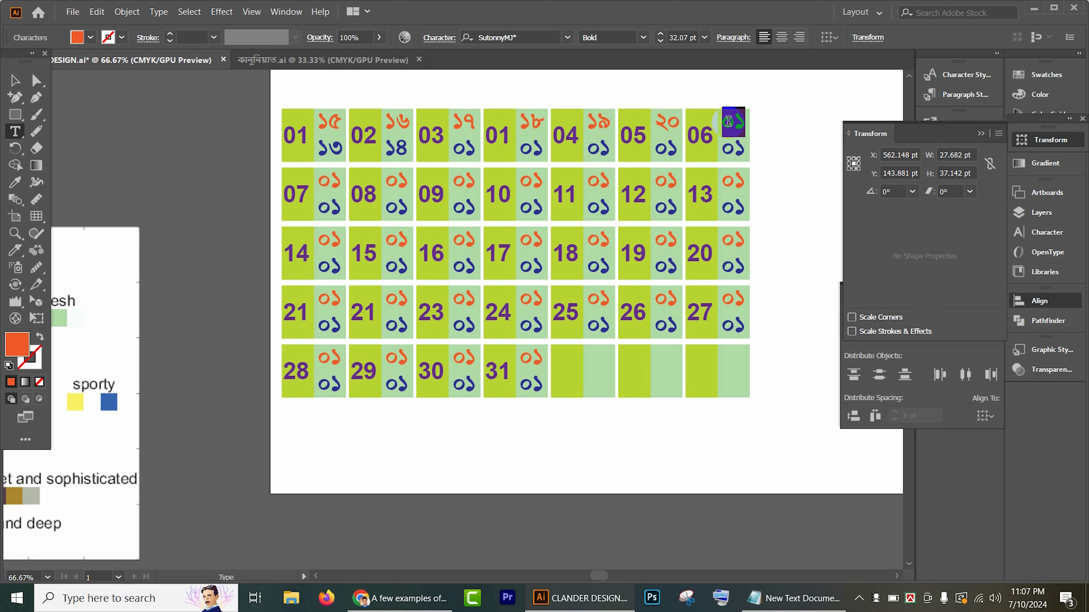
{"action": "type", "text": "21"}
Step: Renumber the orange Bengali dates in the second row's first three cells as 22, 23 and 24
{"action": "double_click", "coordinate": [330, 178]}
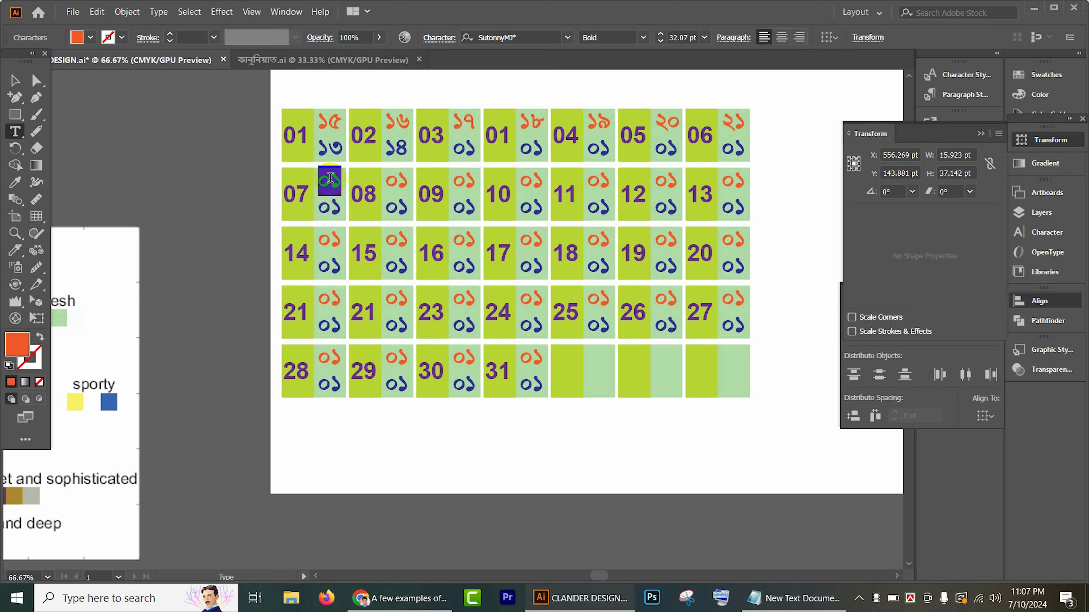
{"action": "type", "text": "22"}
{"action": "double_click", "coordinate": [397, 181]}
{"action": "type", "text": "2"}
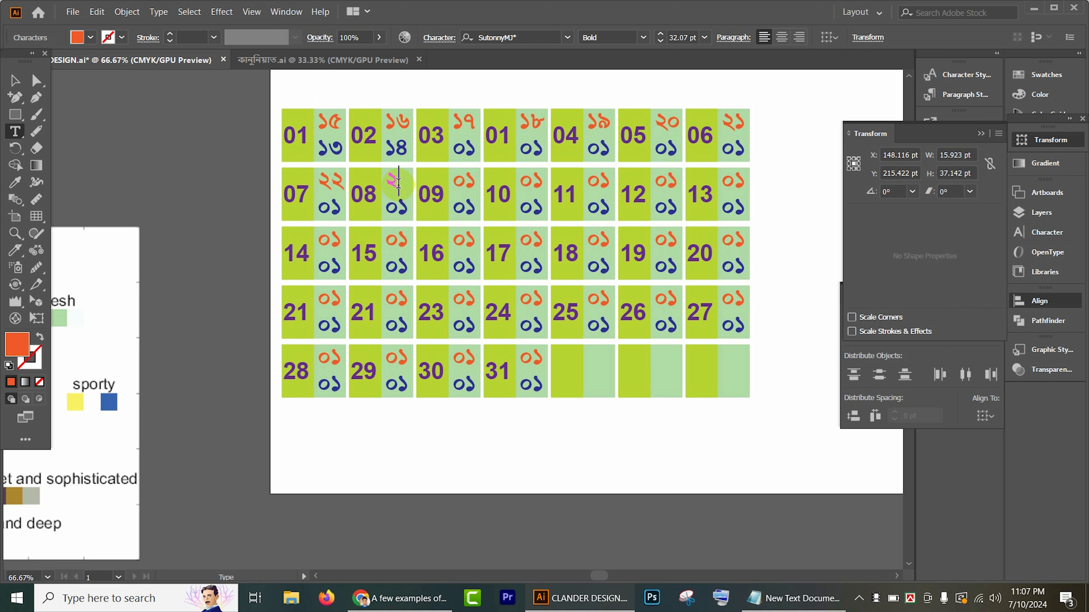
{"action": "type", "text": "3"}
{"action": "double_click", "coordinate": [465, 180]}
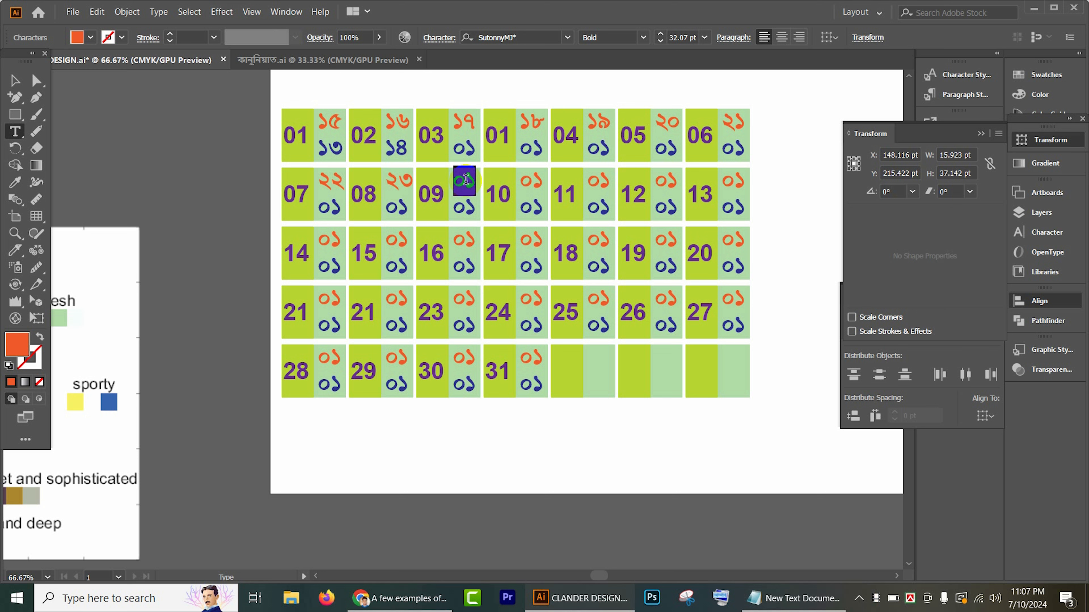
{"action": "type", "text": "24"}
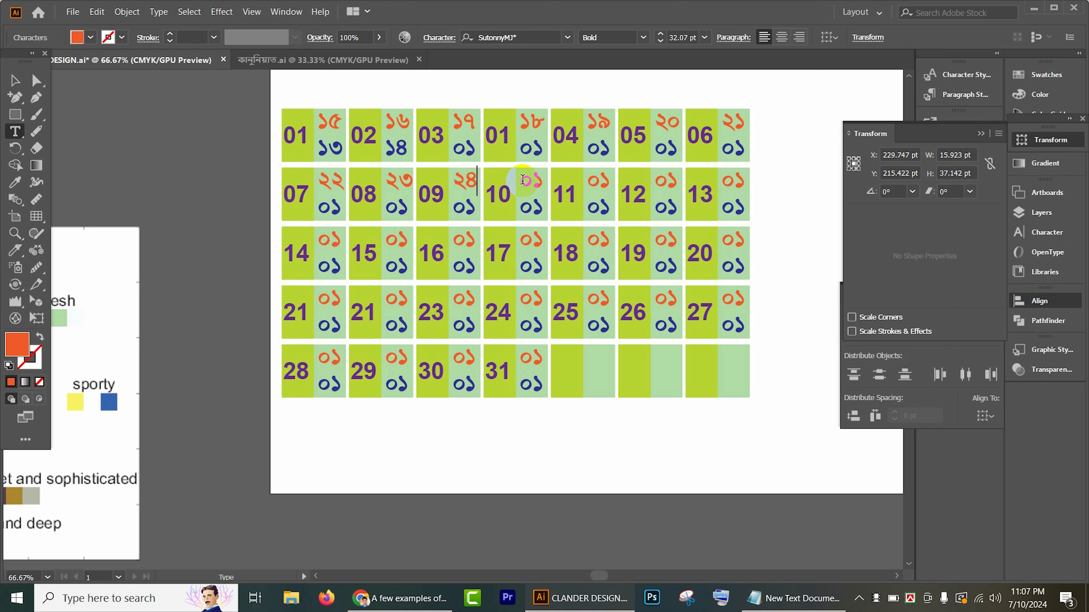
Step: Renumber the orange Bengali dates in the second row's last four cells as 25 to 28, and the third row's first cell as 29
{"action": "double_click", "coordinate": [533, 179]}
{"action": "type", "text": "25"}
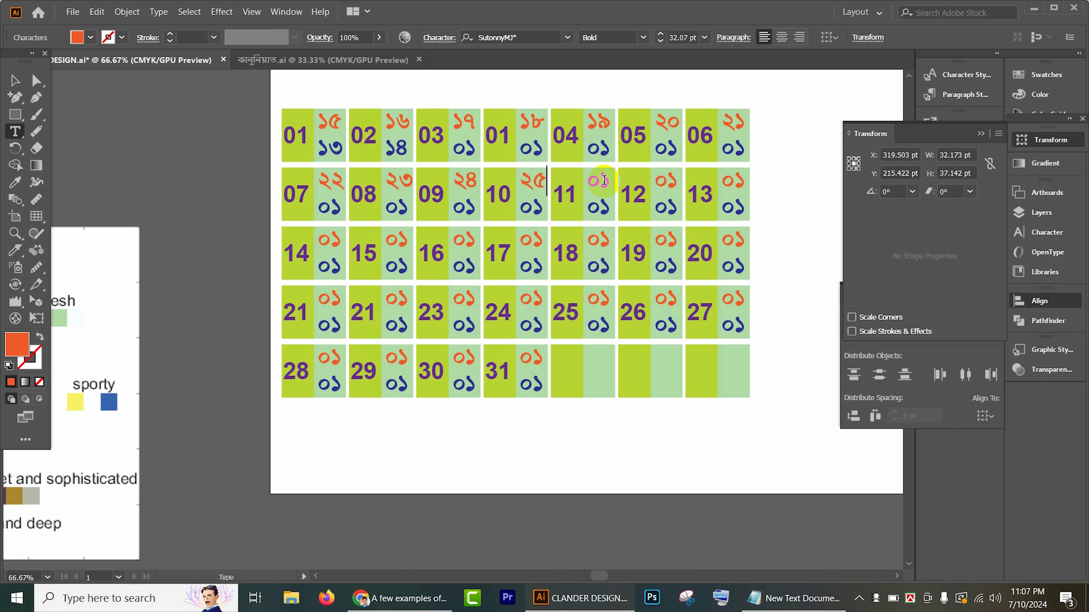
{"action": "type", "text": "26"}
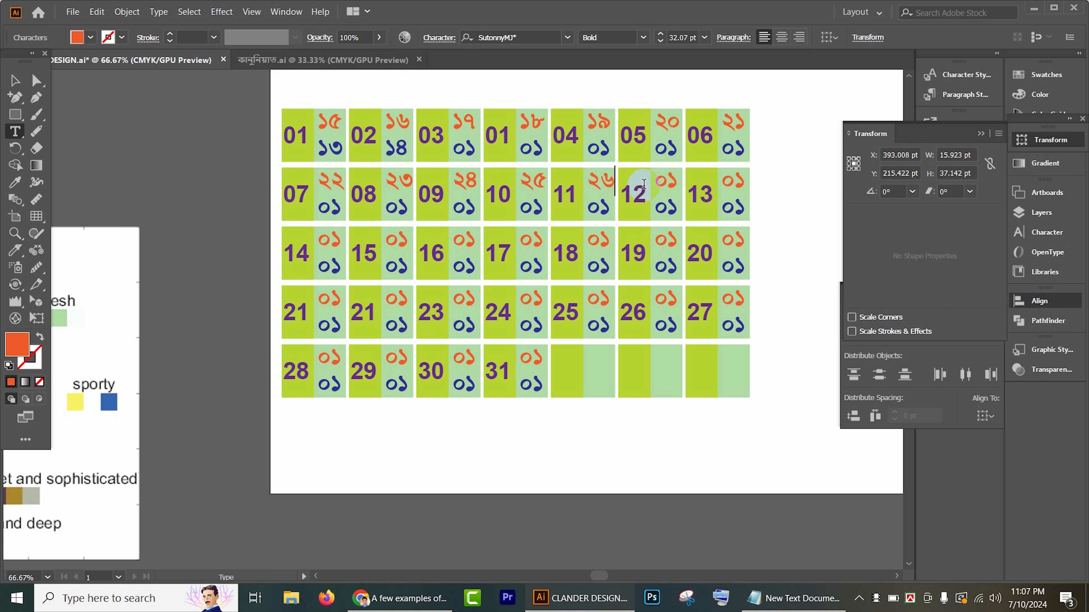
{"action": "double_click", "coordinate": [666, 180]}
{"action": "type", "text": "27"}
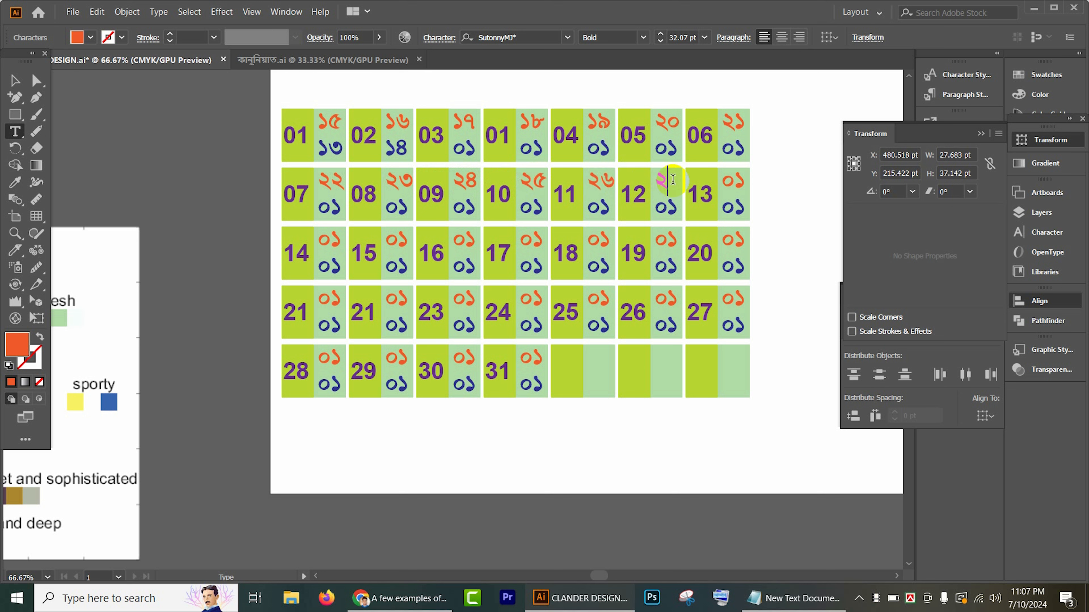
{"action": "double_click", "coordinate": [736, 181]}
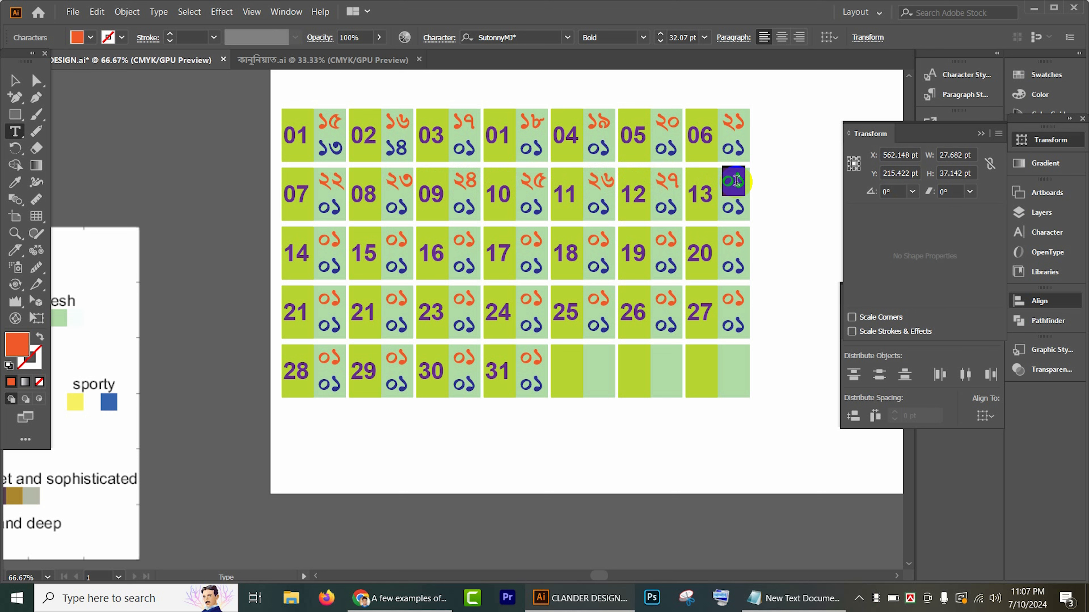
{"action": "type", "text": "28"}
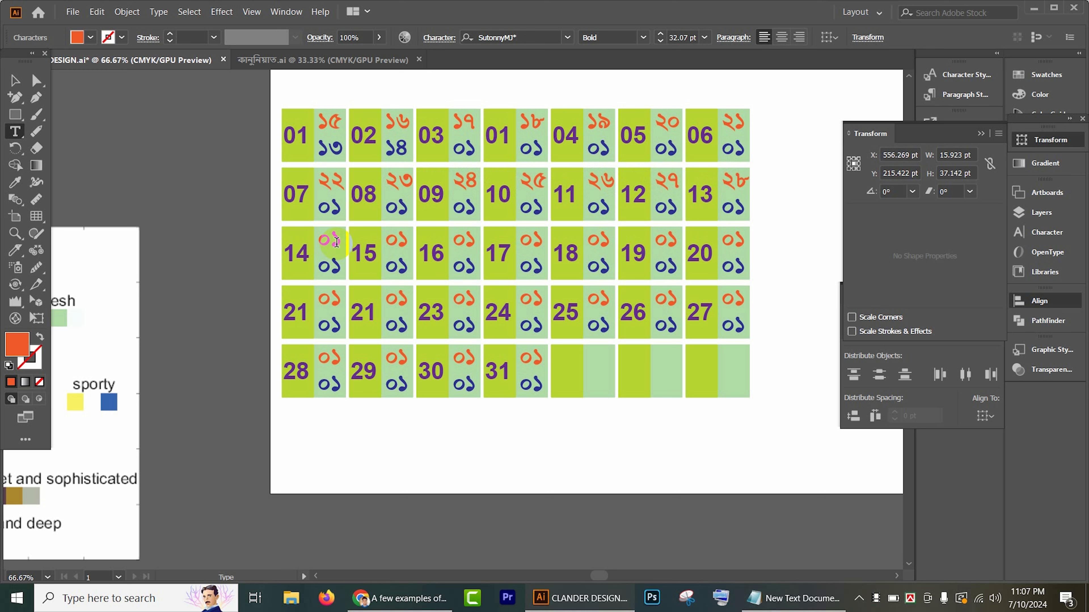
{"action": "double_click", "coordinate": [334, 239]}
{"action": "type", "text": "2"}
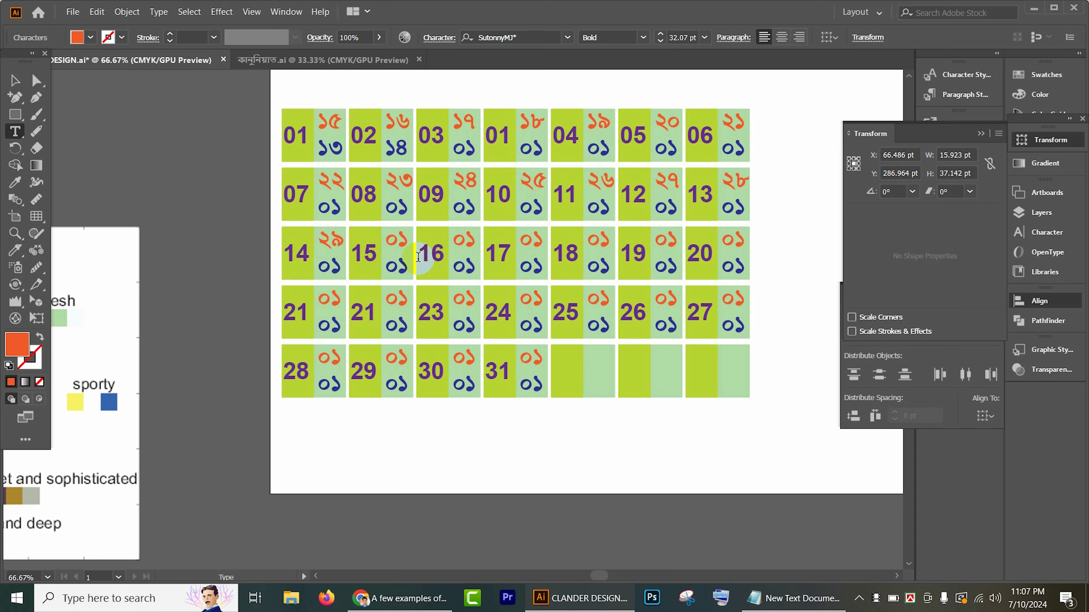
{"action": "scroll", "coordinate": [418, 256], "scroll_direction": "up", "scroll_amount": 5}
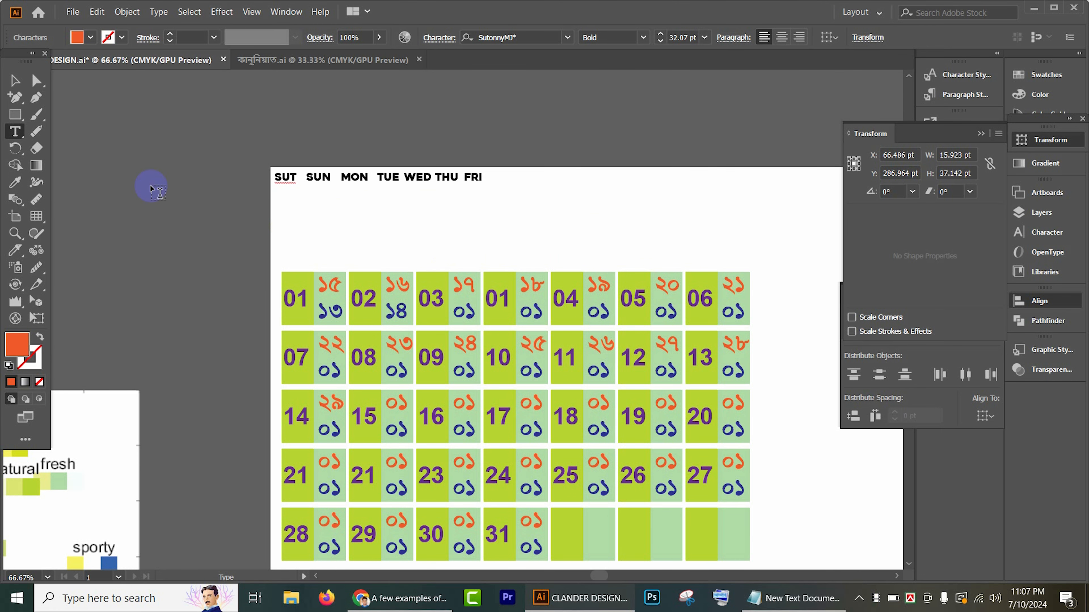
{"action": "left_click", "coordinate": [14, 81]}
{"action": "scroll", "coordinate": [754, 279], "scroll_direction": "down", "scroll_amount": 3}
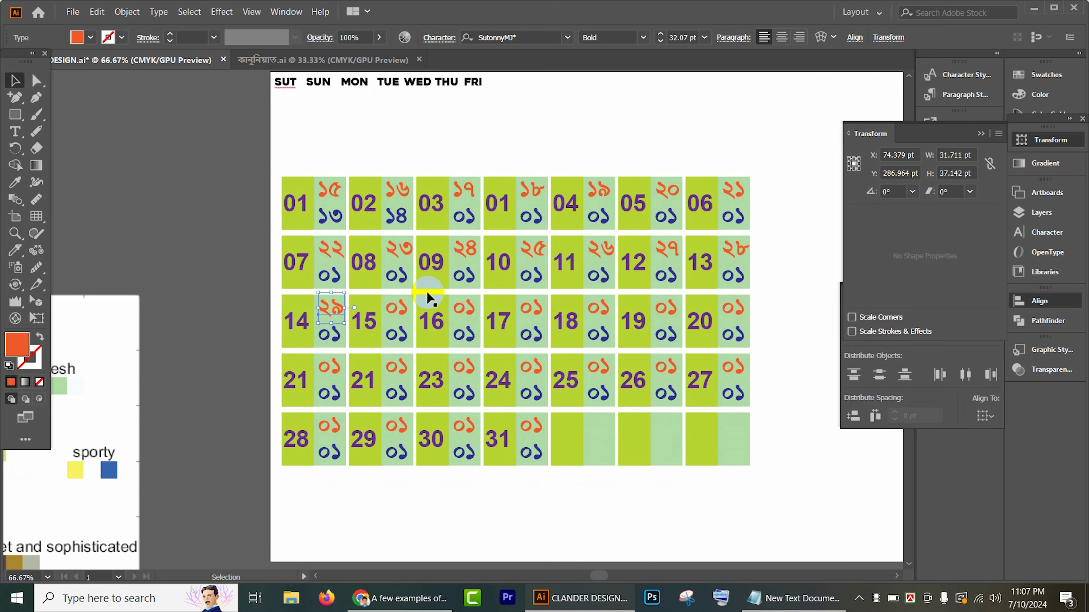
Step: Renumber the blue Bengali dates in the first row's third to seventh cells as 15, 16, 17, 18 and 19
{"action": "left_click", "coordinate": [14, 132]}
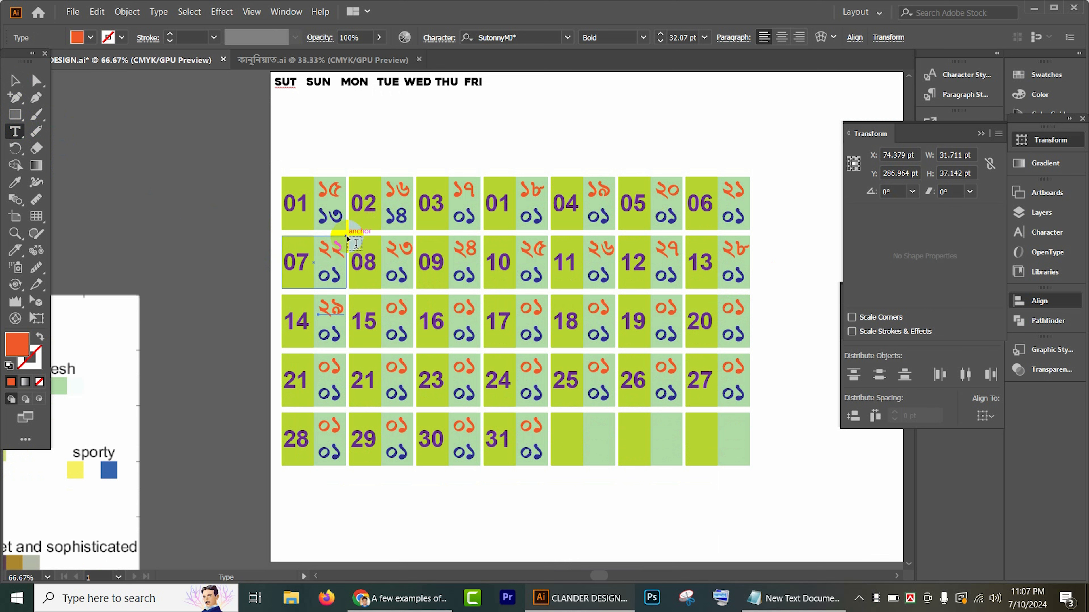
{"action": "double_click", "coordinate": [467, 218]}
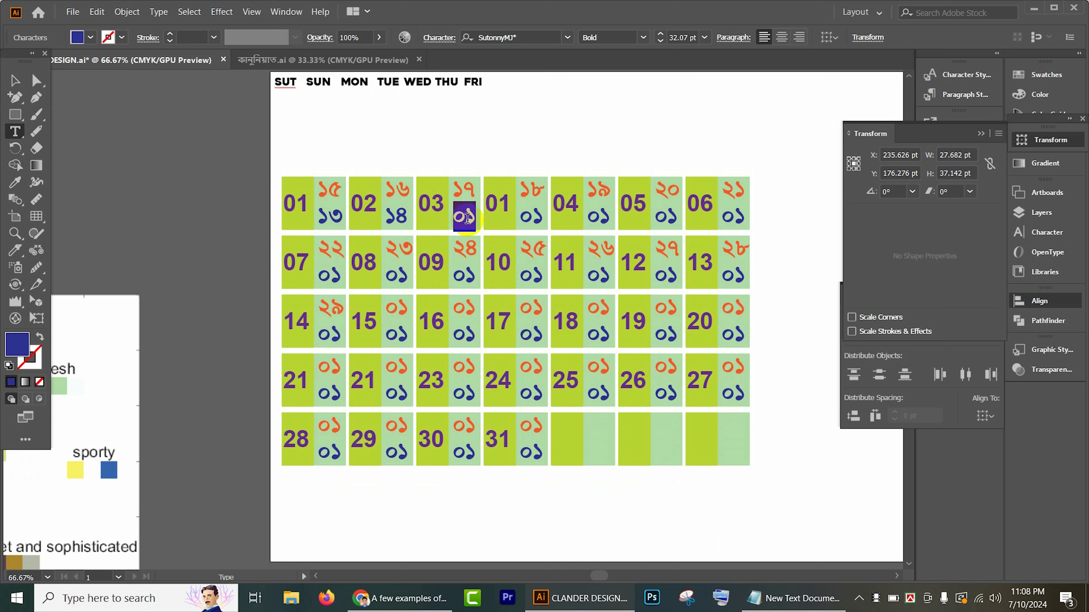
{"action": "type", "text": "15"}
{"action": "double_click", "coordinate": [532, 218]}
{"action": "type", "text": "16"}
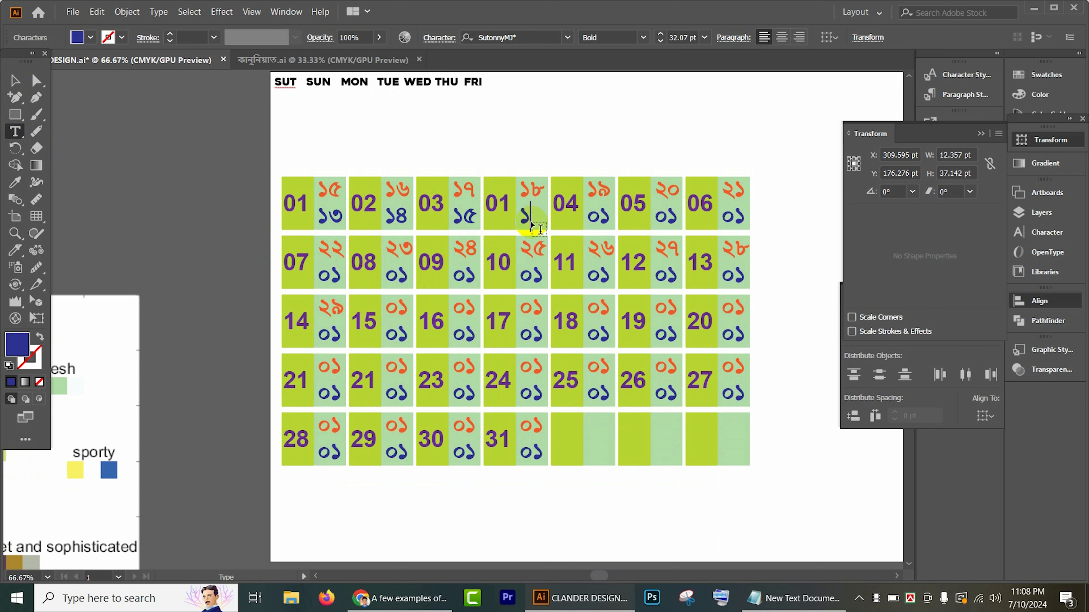
{"action": "double_click", "coordinate": [602, 217]}
{"action": "type", "text": "1"}
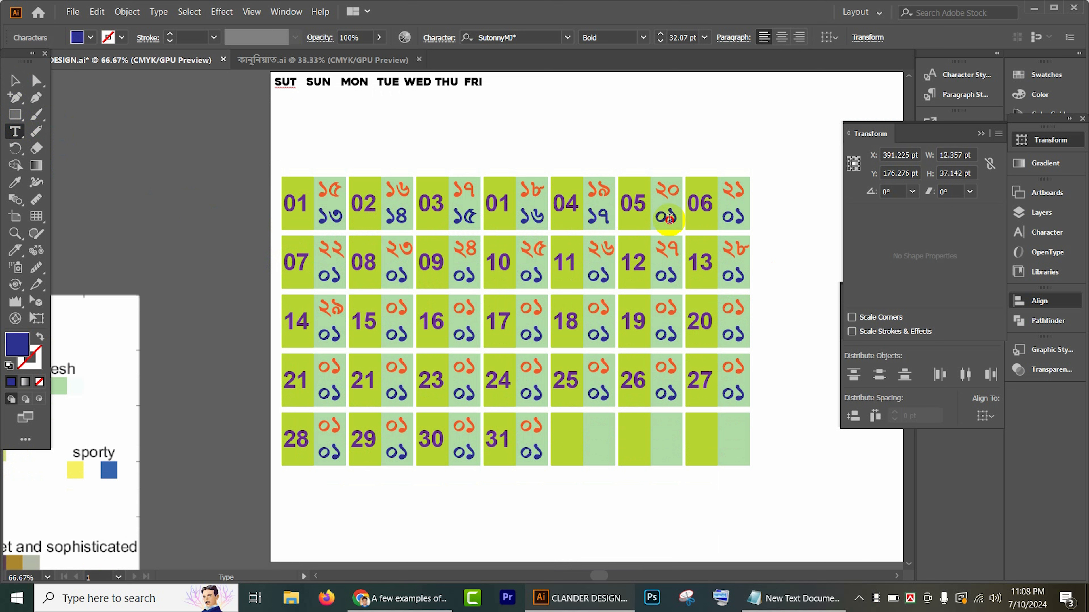
{"action": "double_click", "coordinate": [666, 216]}
{"action": "type", "text": "18"}
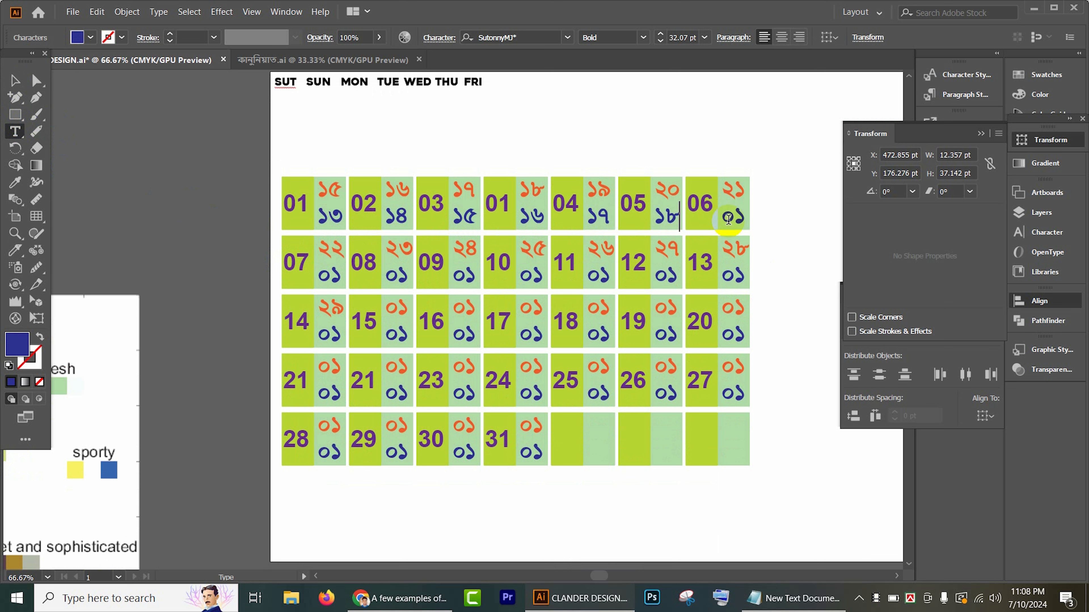
{"action": "double_click", "coordinate": [728, 218]}
{"action": "type", "text": "19"}
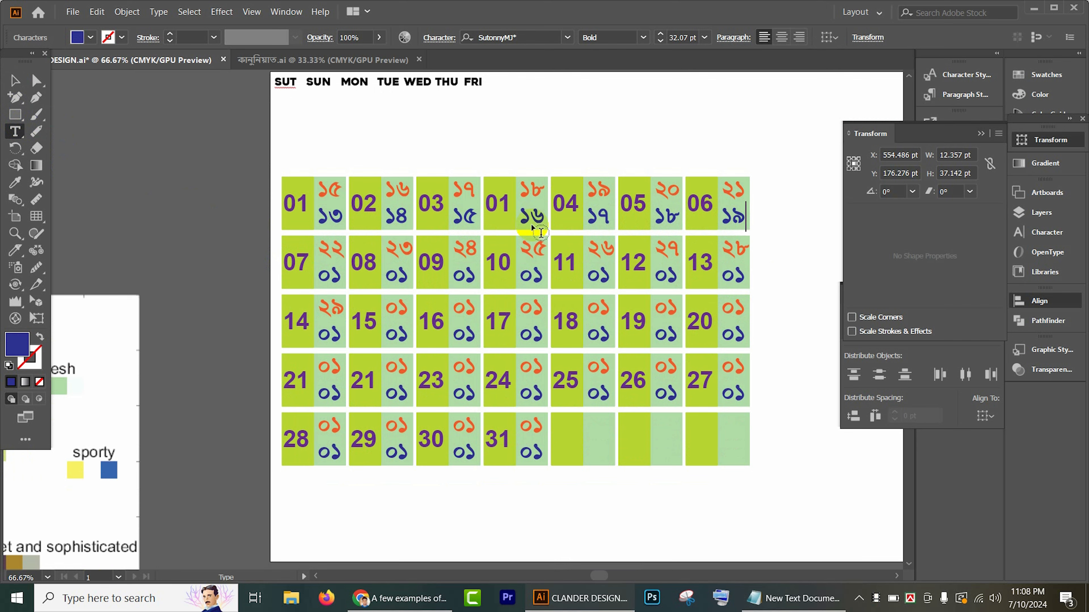
{"action": "left_click", "coordinate": [26, 82]}
Step: Ungroup the first row of date cells, and ungroup its first cell into separate objects
{"action": "scroll", "coordinate": [425, 172], "scroll_direction": "up", "scroll_amount": 1}
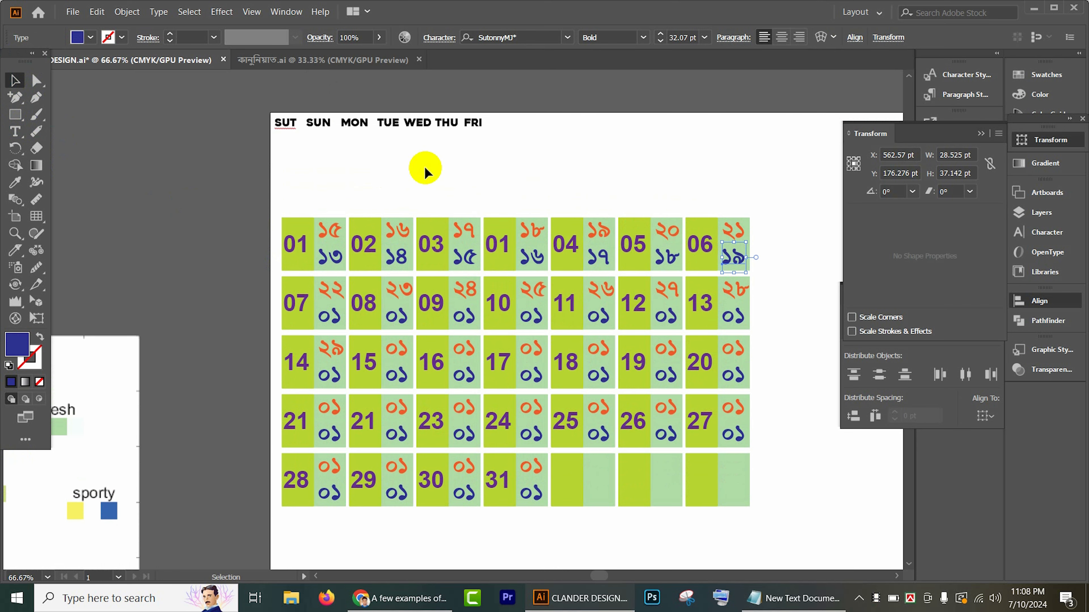
{"action": "scroll", "coordinate": [343, 210], "scroll_direction": "up", "scroll_amount": 2}
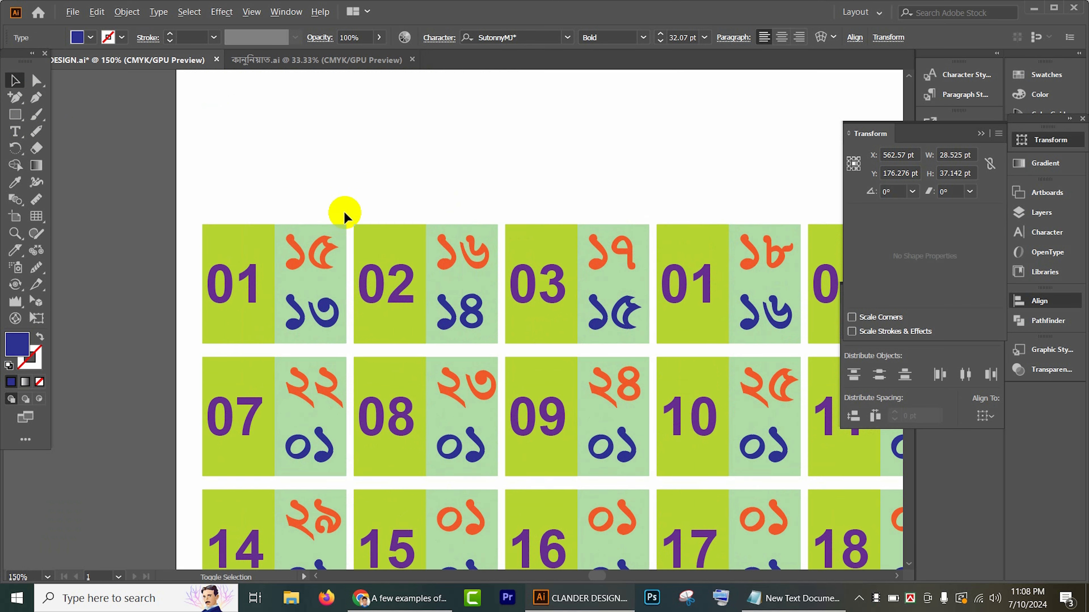
{"action": "scroll", "coordinate": [343, 226], "scroll_direction": "down", "scroll_amount": 1}
{"action": "left_click", "coordinate": [285, 252]}
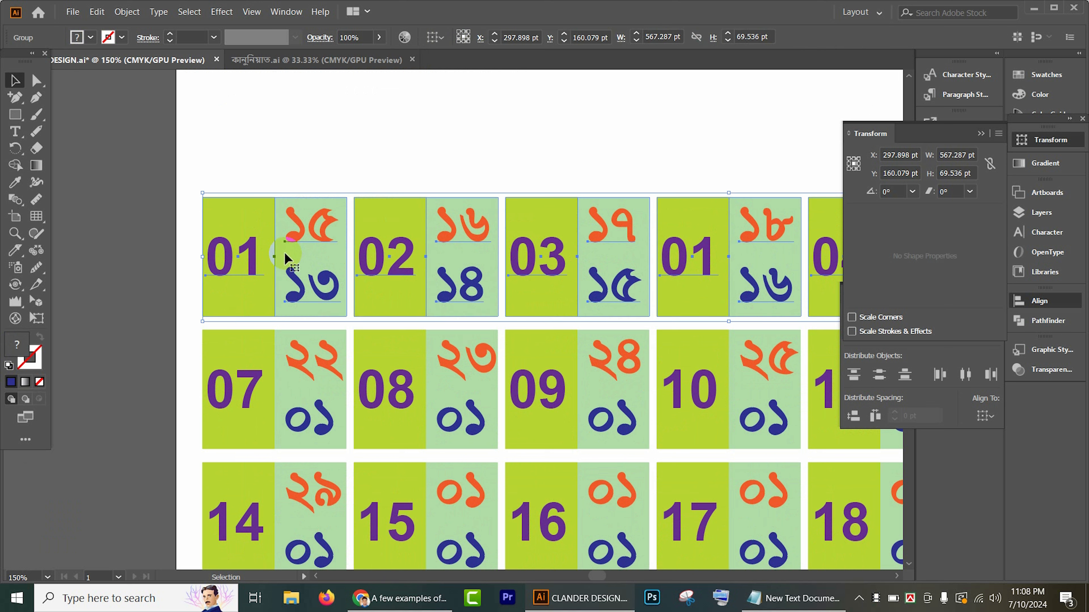
{"action": "right_click", "coordinate": [286, 253]}
{"action": "left_click", "coordinate": [323, 355]}
{"action": "left_click", "coordinate": [347, 176]}
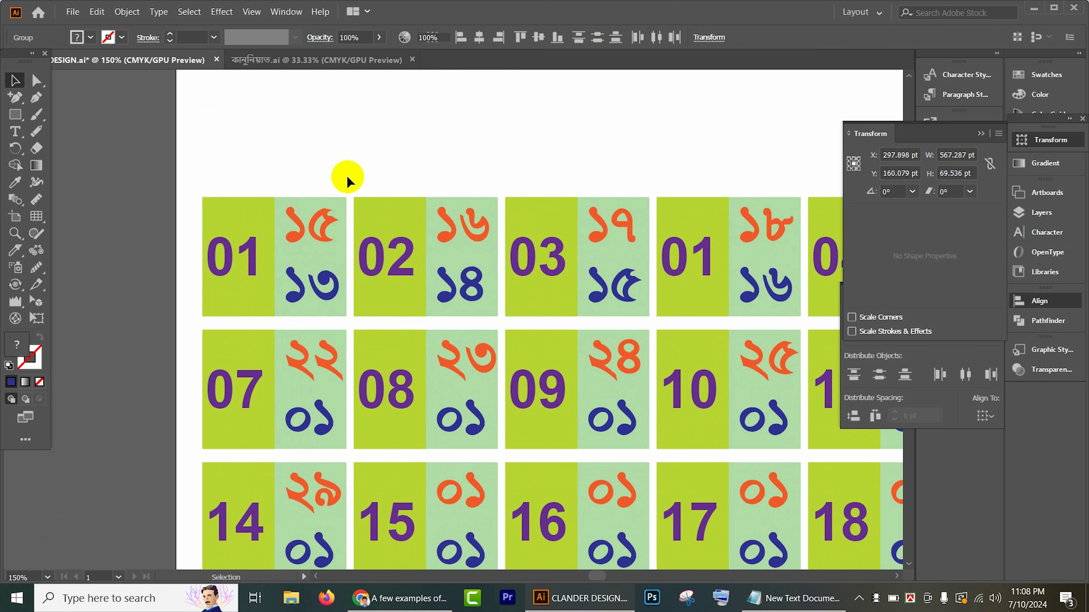
{"action": "left_click", "coordinate": [304, 260]}
{"action": "right_click", "coordinate": [305, 258]}
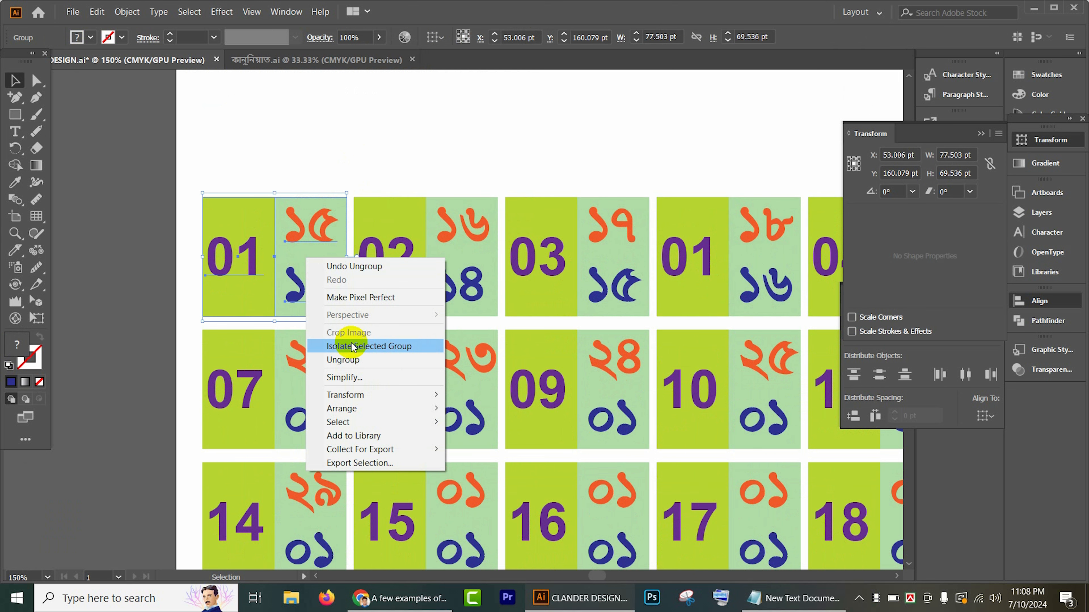
{"action": "left_click", "coordinate": [339, 346]}
{"action": "left_click", "coordinate": [350, 261]}
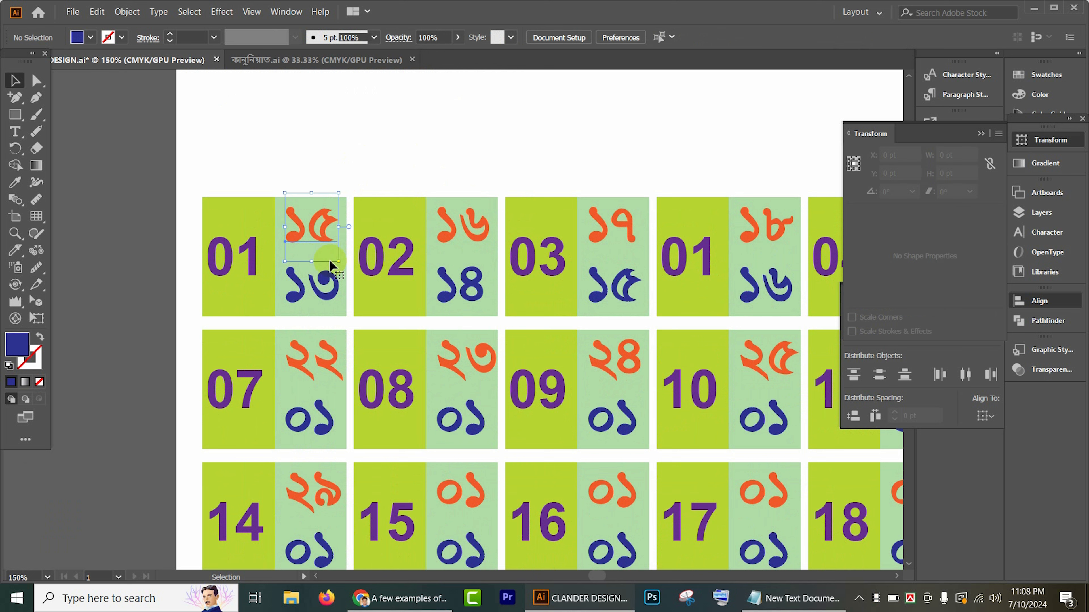
Step: Copy the first cell's pale green background rectangle directly above that cell and reduce the copy's height to about 35 pt
{"action": "left_click", "coordinate": [329, 260]}
{"action": "left_click", "coordinate": [342, 275]}
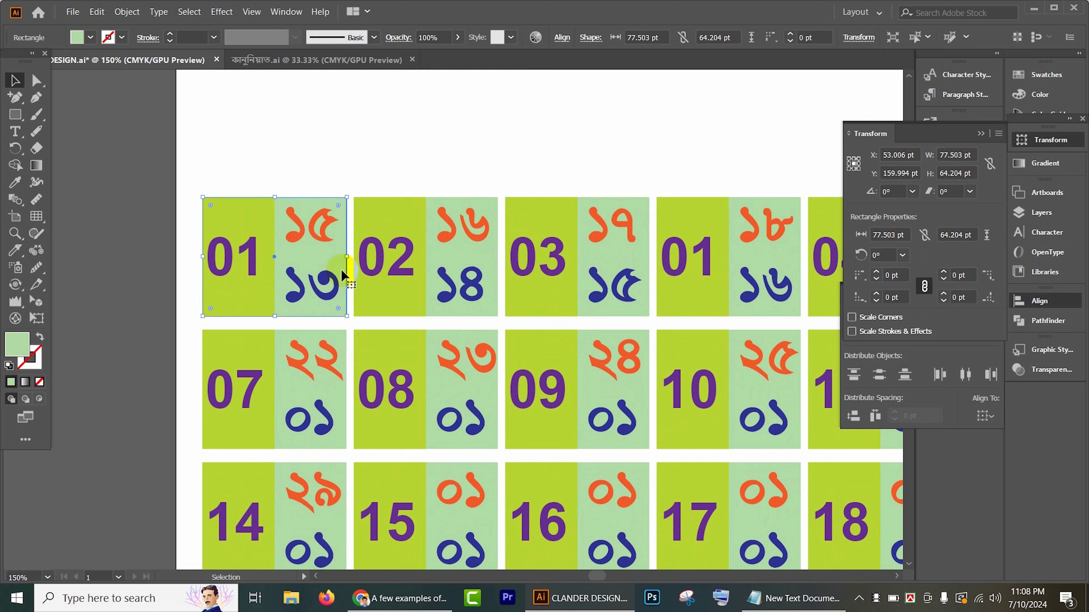
{"action": "left_click_drag", "start_coordinate": [341, 269], "coordinate": [341, 143]}
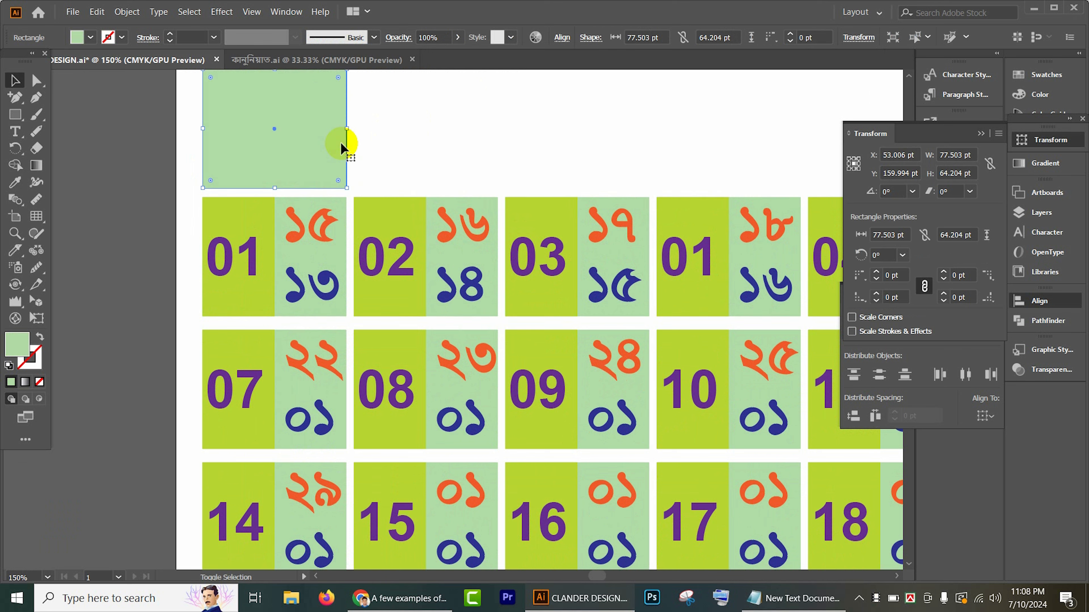
{"action": "scroll", "coordinate": [369, 163], "scroll_direction": "up", "scroll_amount": 2}
{"action": "left_click_drag", "start_coordinate": [274, 124], "coordinate": [271, 178]}
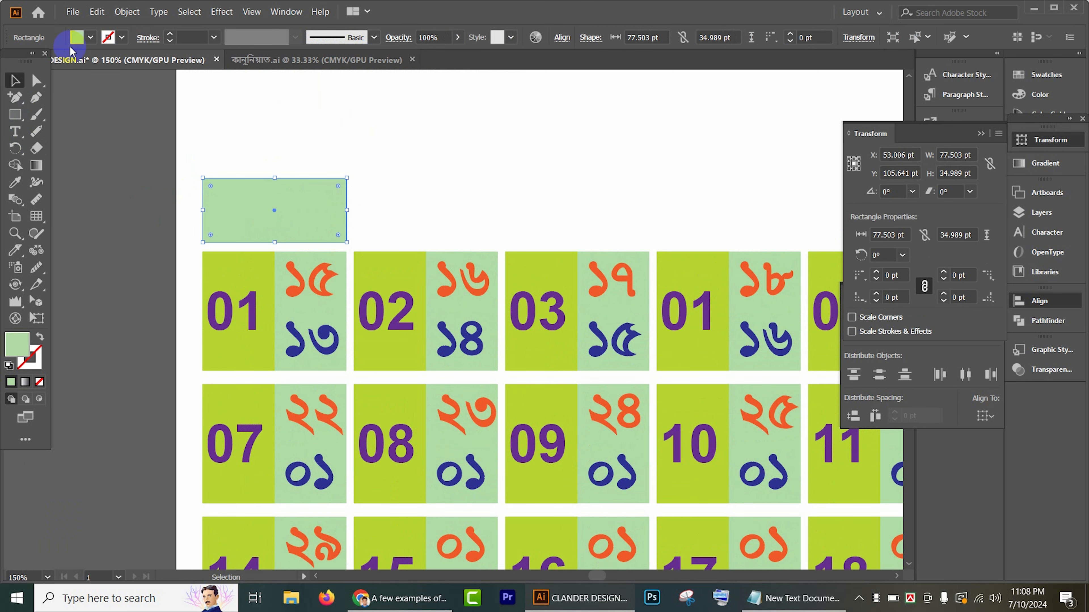
Step: Fill the new header rectangle with the green swatch C=75 M=0 Y=75 K=0
{"action": "left_click", "coordinate": [91, 38]}
{"action": "left_click", "coordinate": [87, 73]}
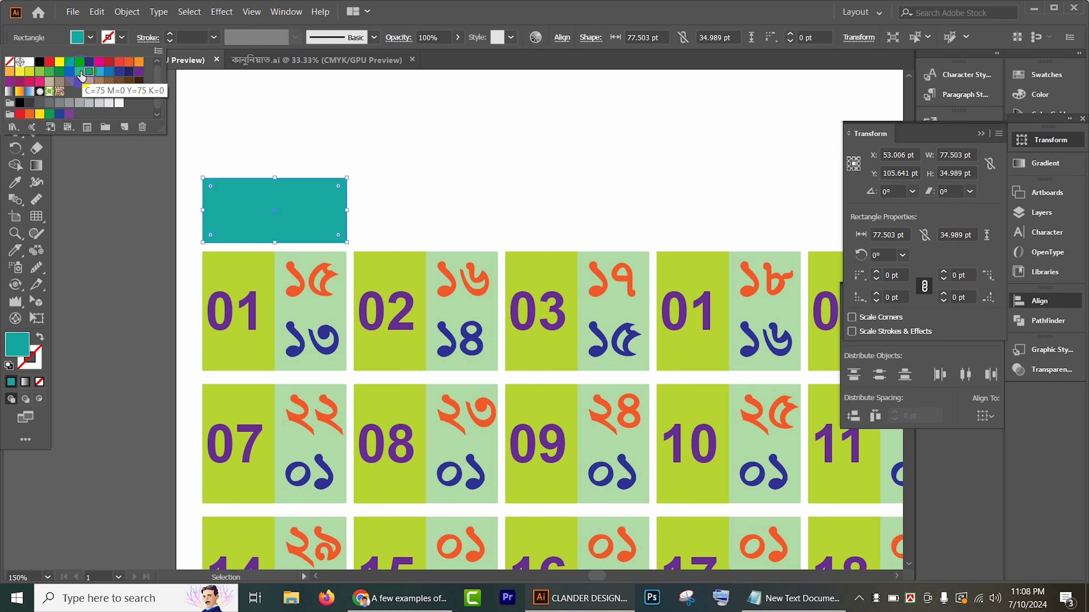
{"action": "left_click", "coordinate": [80, 71]}
{"action": "left_click", "coordinate": [438, 162]}
Step: Move the SUT weekday label onto the green header rectangle and bring it to the front
{"action": "scroll", "coordinate": [372, 206], "scroll_direction": "up", "scroll_amount": 2}
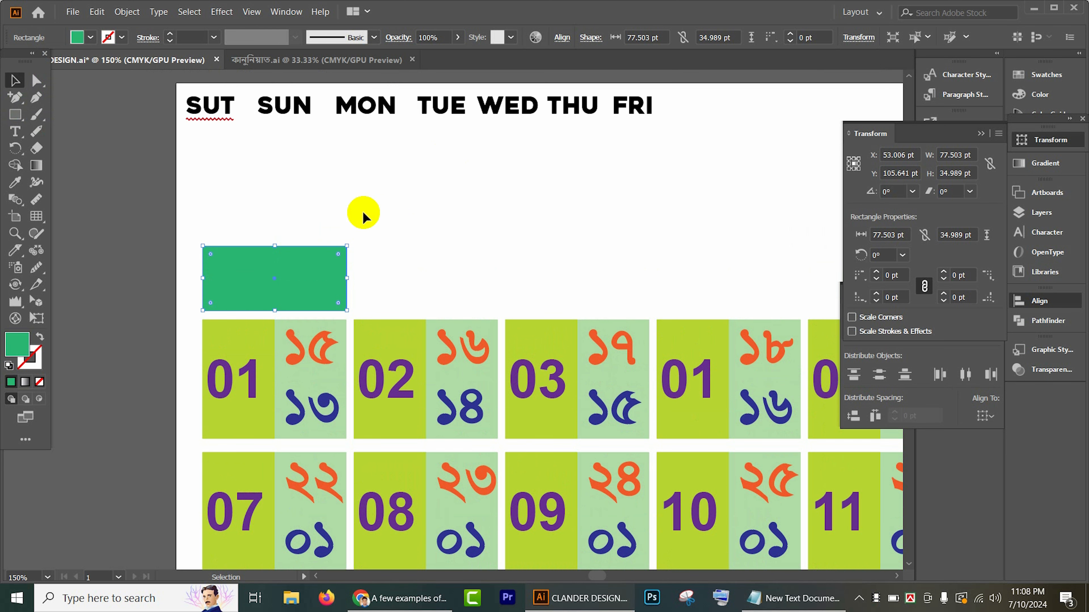
{"action": "left_click_drag", "start_coordinate": [215, 114], "coordinate": [270, 281]}
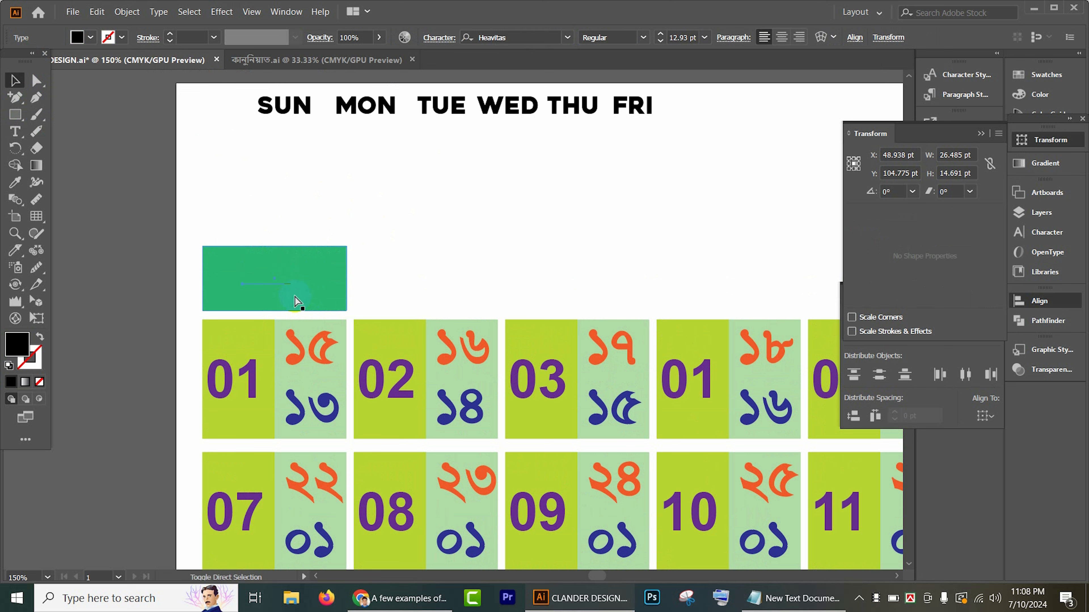
{"action": "key", "text": "ctrl+shift+bracketright"}
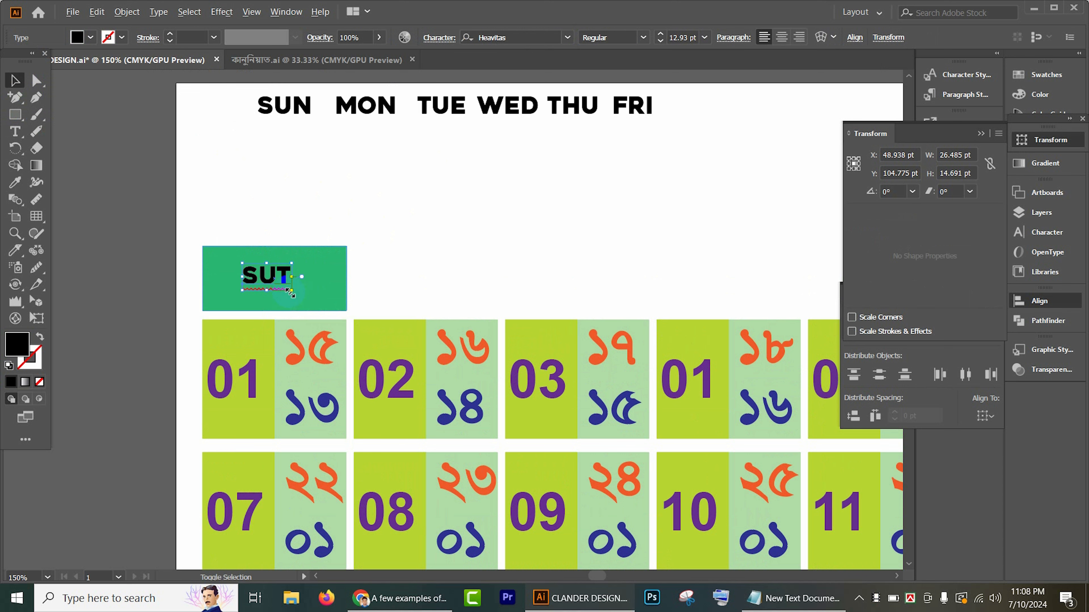
Step: Enlarge the SUT label proportionally to about 32 pt and nudge it slightly down and right within its header rectangle
{"action": "left_click_drag", "start_coordinate": [291, 291], "coordinate": [329, 311]}
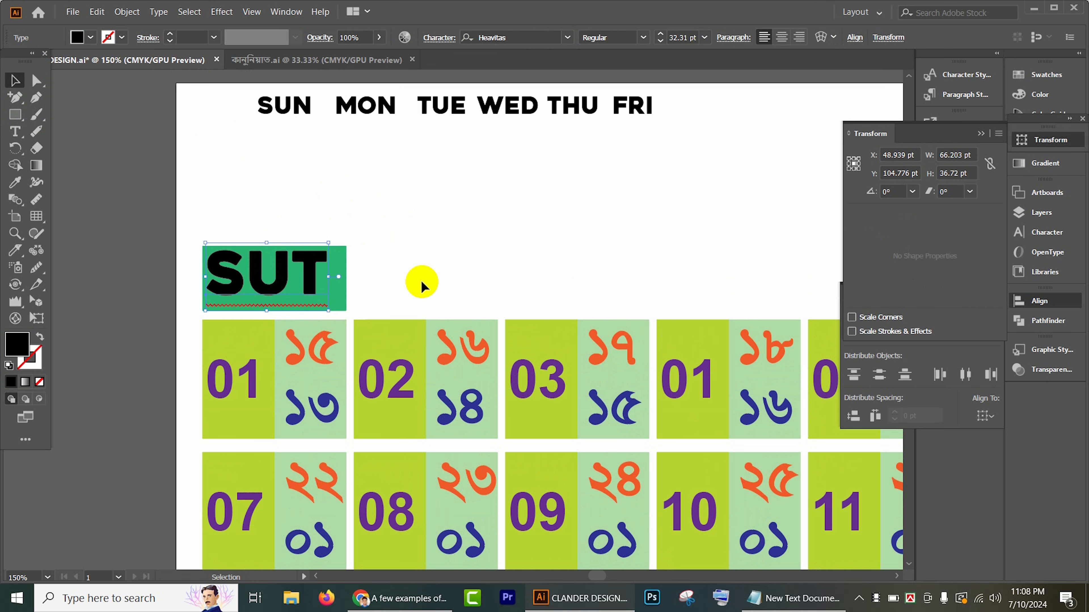
{"action": "key", "text": "Down"}
{"action": "key", "text": "Right"}
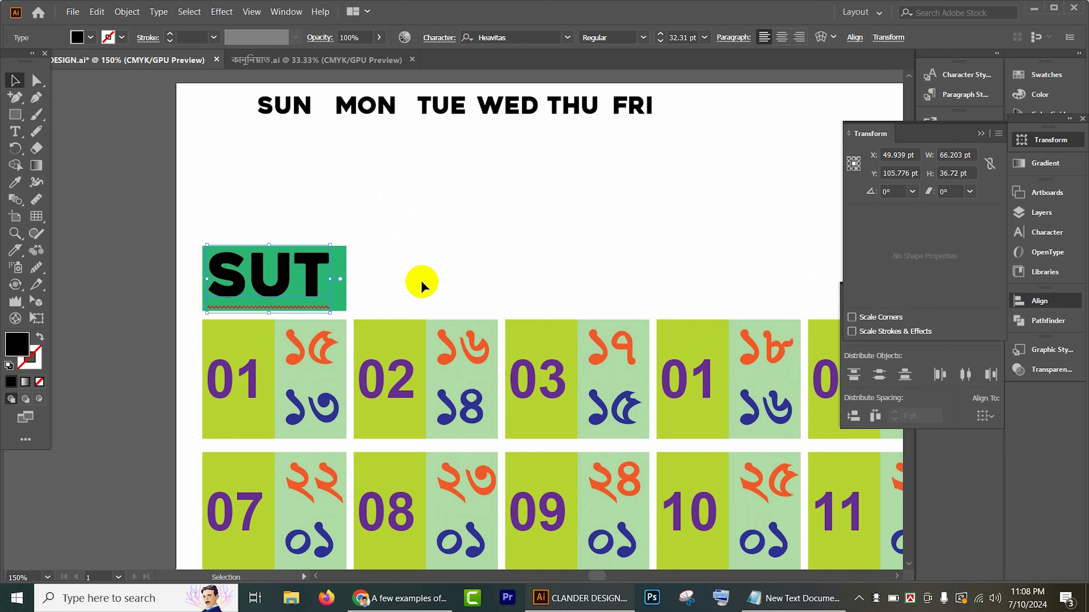
{"action": "key", "text": "Down"}
{"action": "left_click", "coordinate": [439, 274]}
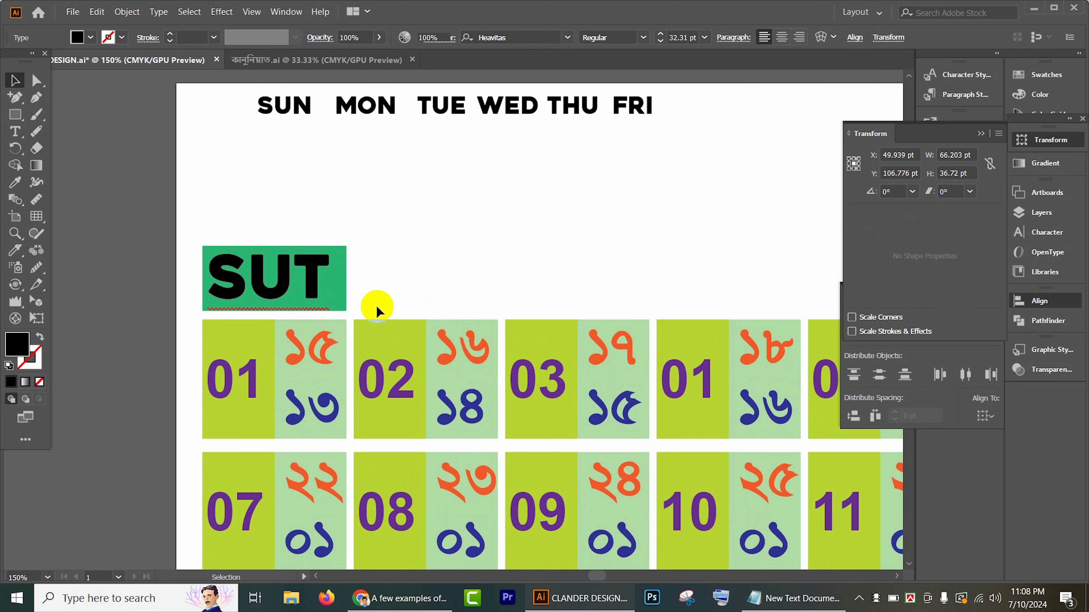
Step: Duplicate the green header rectangle at equal spacing above each of the other six date columns
{"action": "left_click", "coordinate": [338, 287]}
{"action": "left_click_drag", "start_coordinate": [336, 285], "coordinate": [489, 291]}
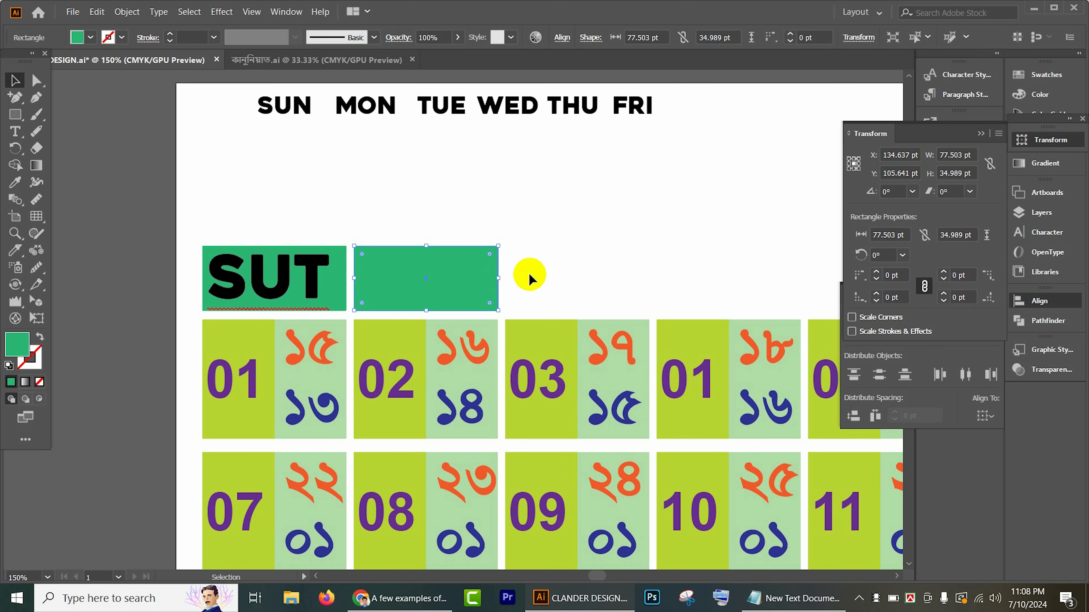
{"action": "scroll", "coordinate": [566, 273], "scroll_direction": "right", "scroll_amount": 3}
{"action": "key", "text": "ctrl+d"}
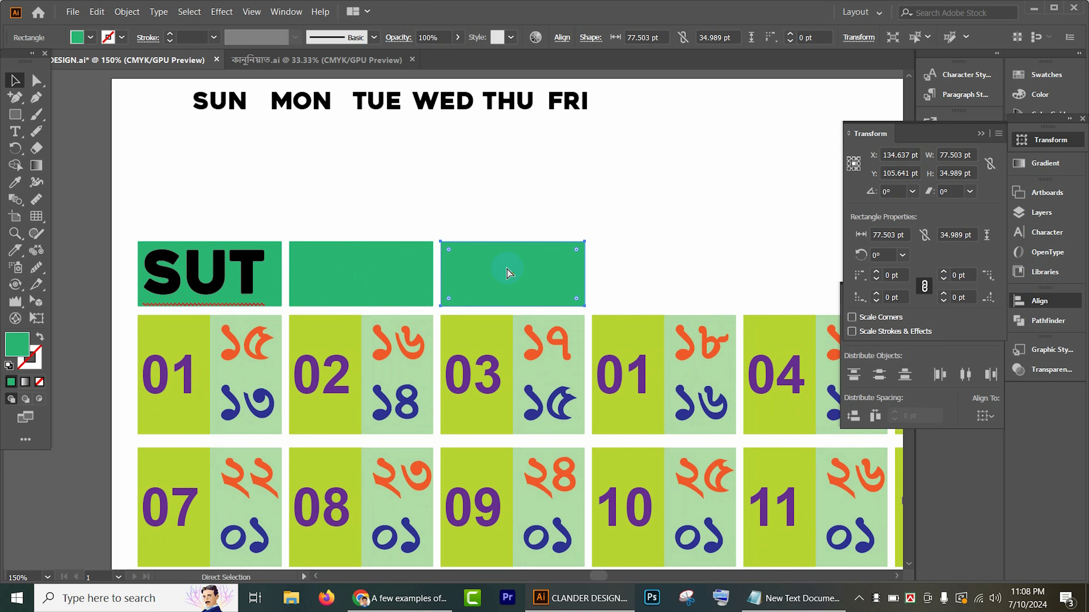
{"action": "key", "text": "ctrl+d"}
{"action": "key", "text": "ctrl+d"}
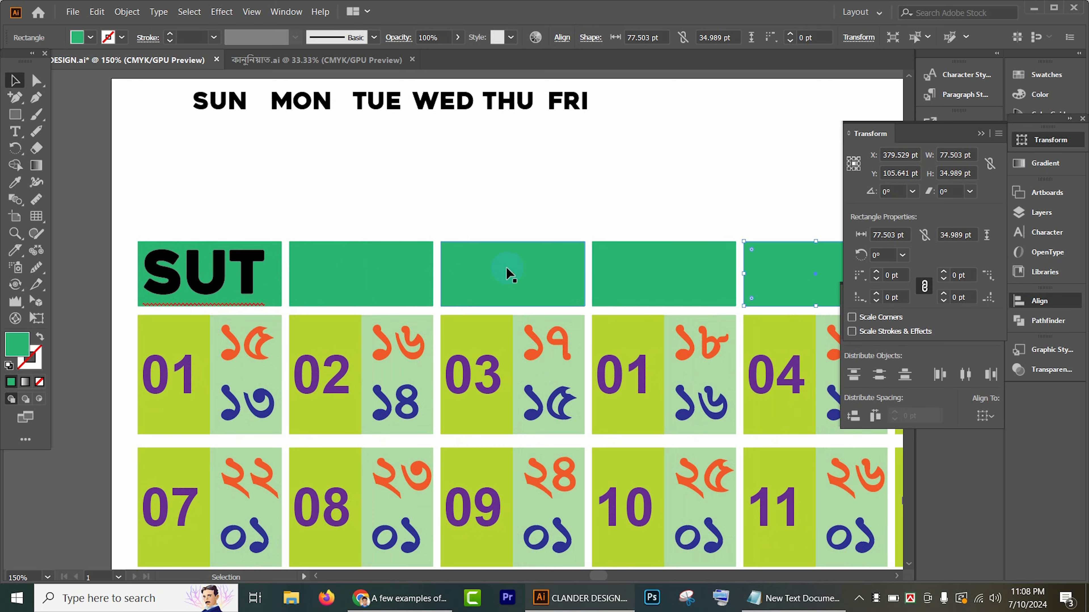
{"action": "left_click_drag", "start_coordinate": [688, 196], "coordinate": [410, 185]}
{"action": "key", "text": "ctrl+d"}
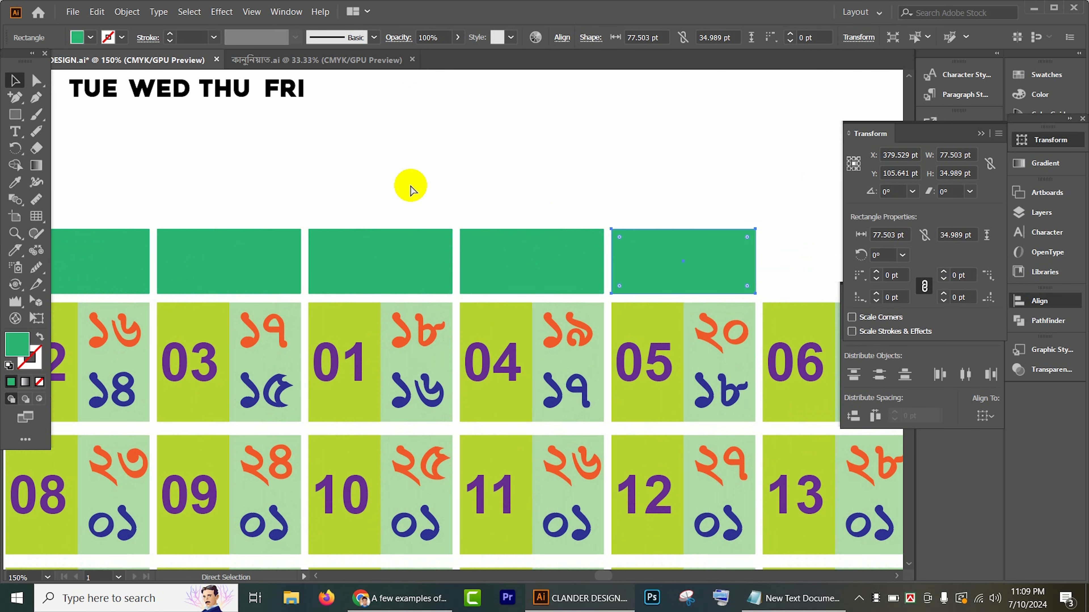
{"action": "left_click_drag", "start_coordinate": [574, 192], "coordinate": [389, 187]}
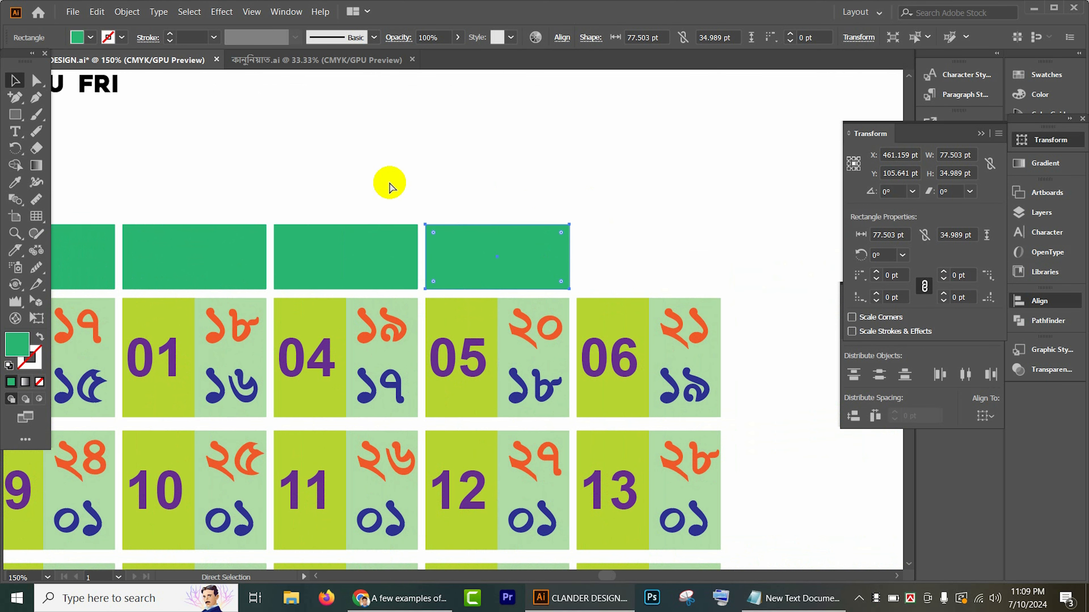
{"action": "key", "text": "ctrl+d"}
{"action": "key", "text": "ctrl+minus"}
{"action": "left_click_drag", "start_coordinate": [302, 170], "coordinate": [459, 195]}
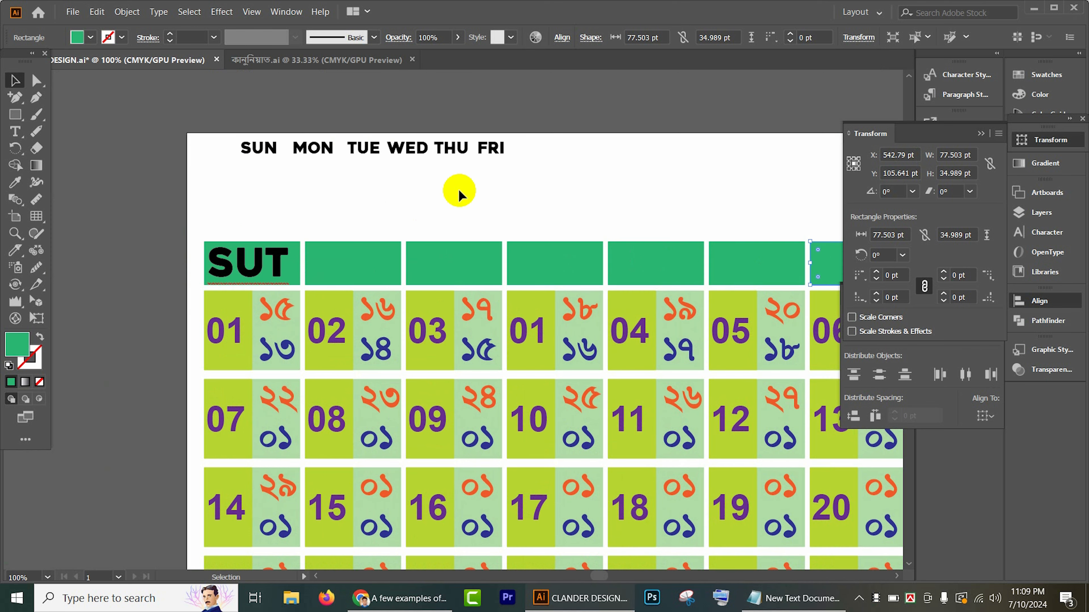
Step: Try to apply the SUT label's text formatting to the remaining weekday labels with the Eyedropper
{"action": "left_click", "coordinate": [221, 103]}
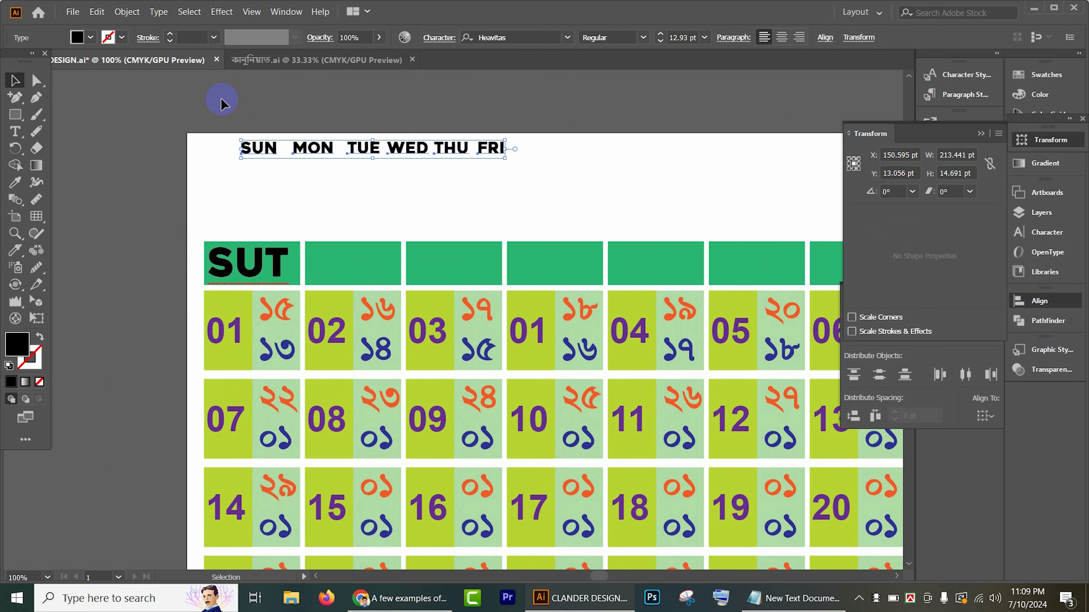
{"action": "key", "text": "i"}
{"action": "left_click", "coordinate": [280, 261]}
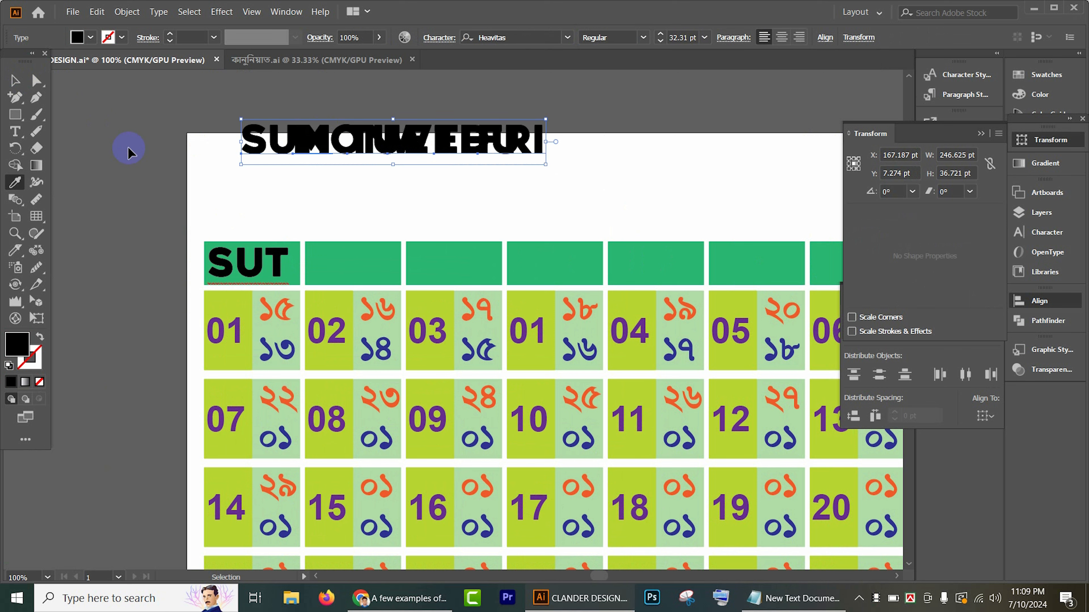
{"action": "key", "text": "ctrl+z"}
{"action": "left_click", "coordinate": [17, 86]}
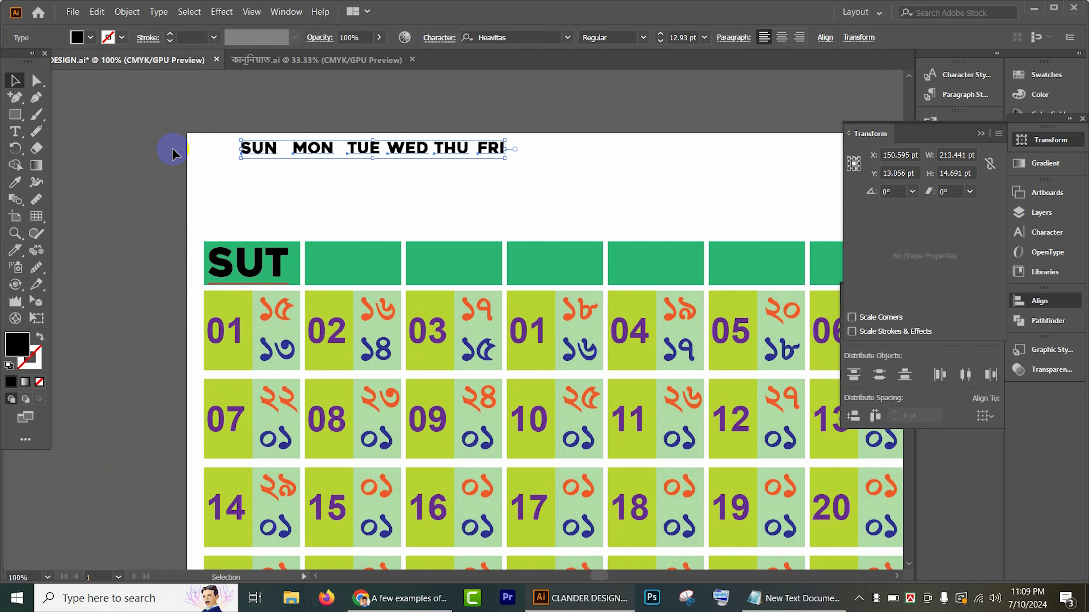
Step: Spread the SUN, MON, TUE, WED, THU and FRI labels out above their header rectangles
{"action": "left_click", "coordinate": [308, 213]}
{"action": "left_click_drag", "start_coordinate": [249, 145], "coordinate": [327, 205]}
{"action": "left_click_drag", "start_coordinate": [317, 150], "coordinate": [458, 217]}
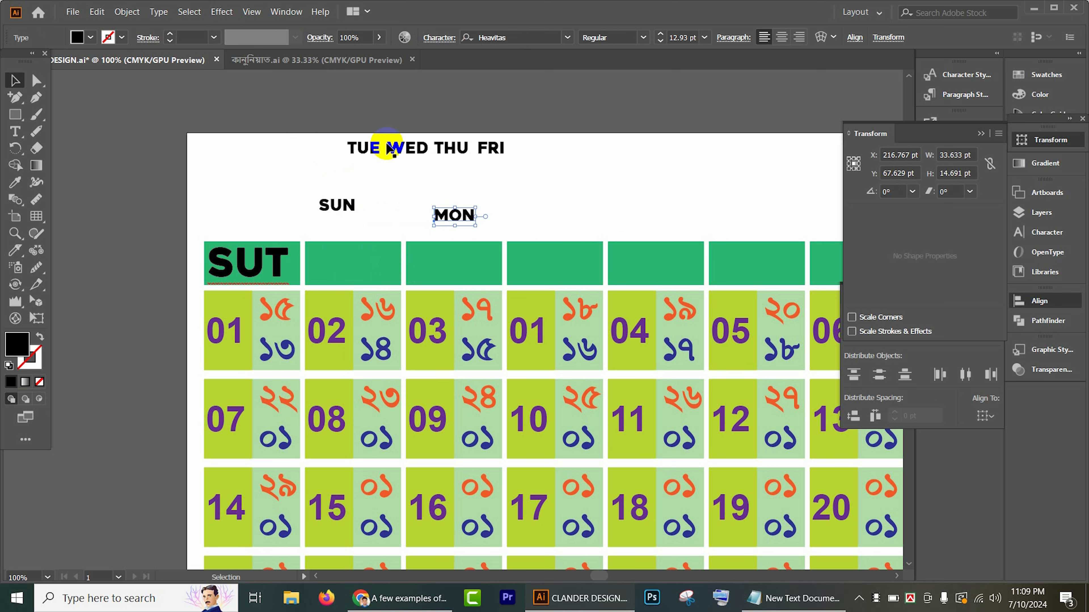
{"action": "left_click_drag", "start_coordinate": [390, 148], "coordinate": [689, 209]}
{"action": "left_click_drag", "start_coordinate": [440, 147], "coordinate": [543, 203]}
{"action": "left_click_drag", "start_coordinate": [268, 139], "coordinate": [629, 203]}
{"action": "left_click_drag", "start_coordinate": [638, 185], "coordinate": [715, 202]}
Step: Align the MON to FRI labels by their vertical centers and distribute them evenly by their horizontal centers
{"action": "left_click_drag", "start_coordinate": [281, 197], "coordinate": [748, 236]}
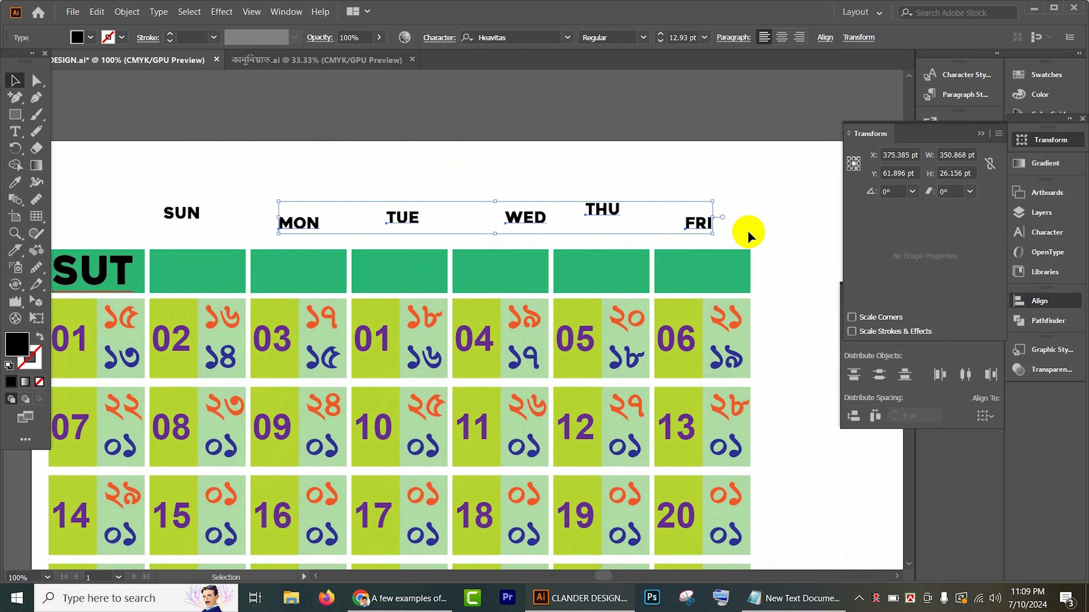
{"action": "left_click", "coordinate": [826, 38]}
{"action": "left_click", "coordinate": [787, 80]}
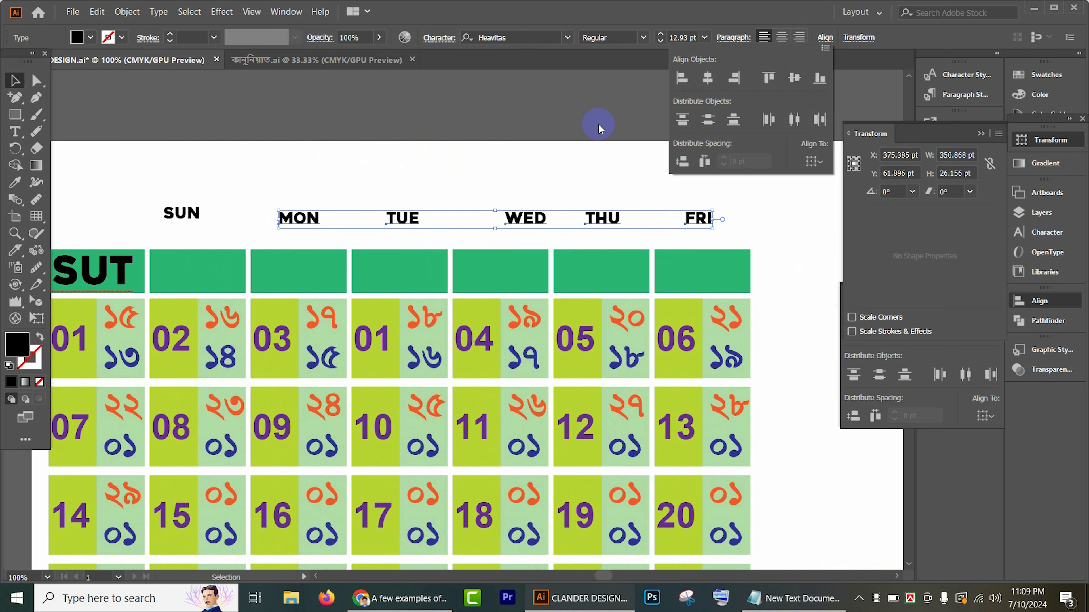
{"action": "left_click", "coordinate": [787, 121]}
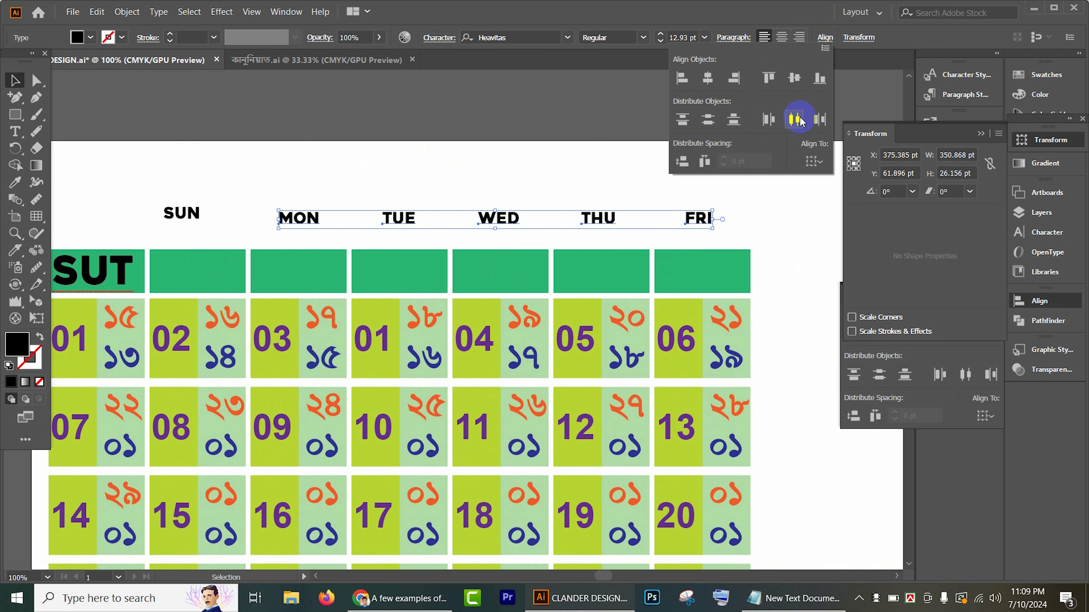
Step: Apply the SUT label's text formatting to the SUN, MON, TUE, WED, THU and FRI labels with the Eyedropper
{"action": "left_click", "coordinate": [194, 213], "text": "shift"}
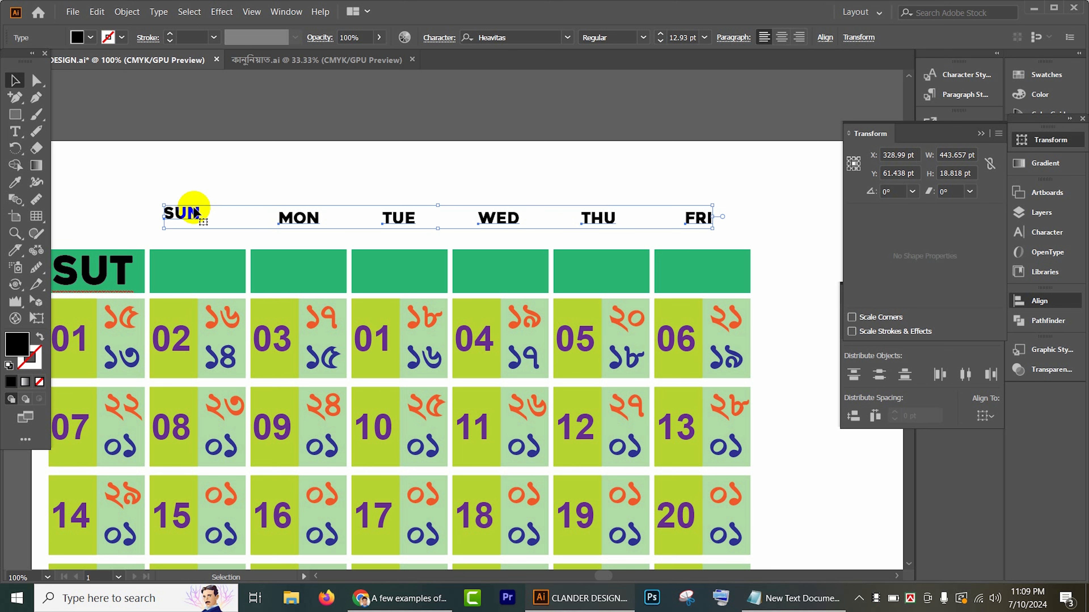
{"action": "key", "text": "i"}
{"action": "left_click", "coordinate": [130, 268]}
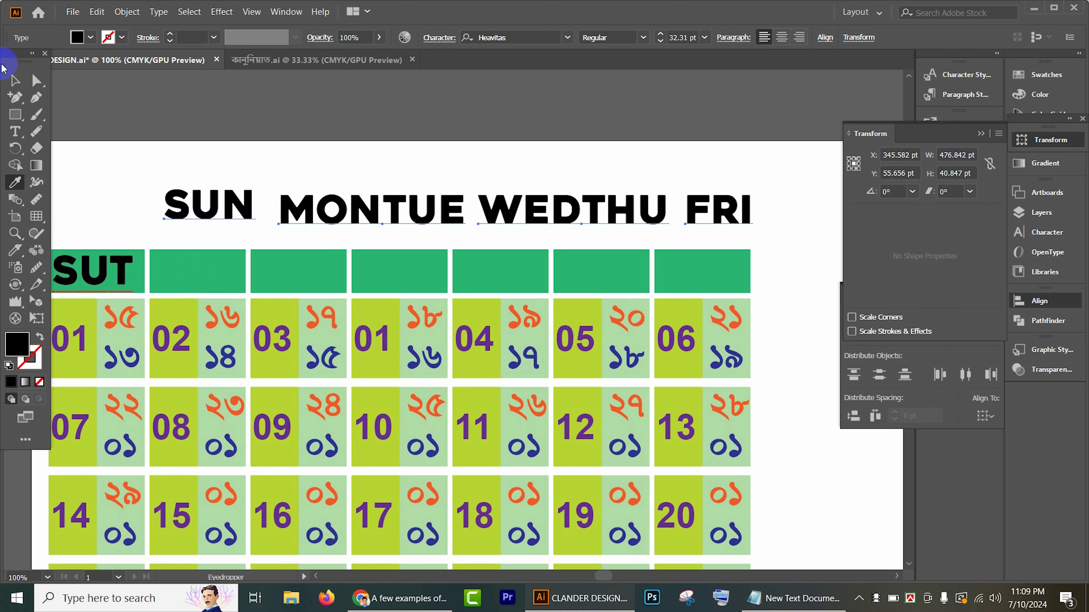
{"action": "left_click", "coordinate": [14, 80]}
Step: Move the SUN label onto the second green header rectangle
{"action": "left_click", "coordinate": [304, 158]}
{"action": "left_click_drag", "start_coordinate": [304, 158], "coordinate": [537, 153]}
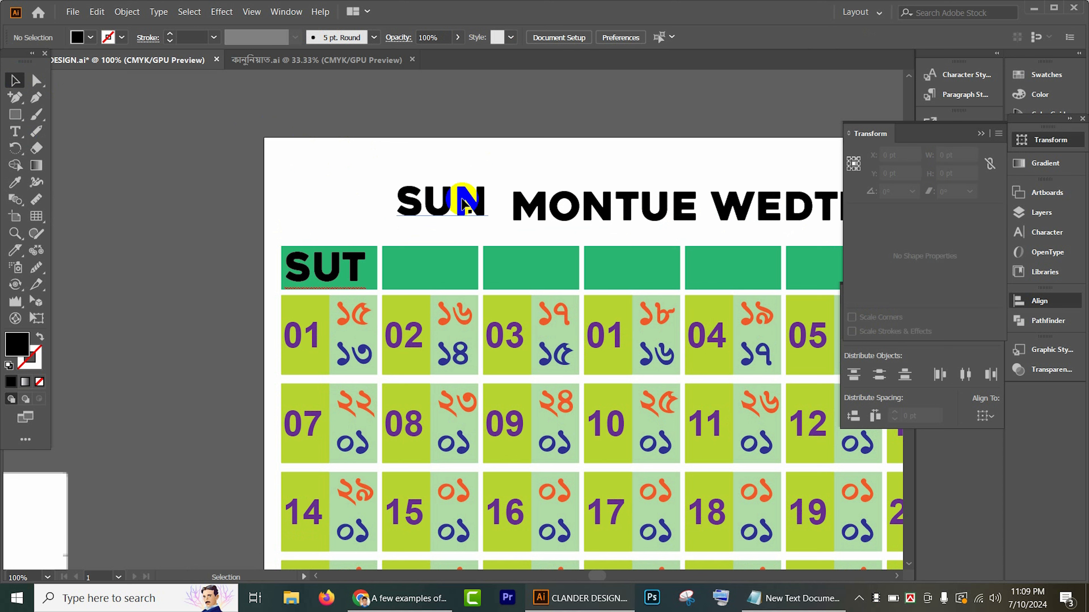
{"action": "left_click_drag", "start_coordinate": [465, 205], "coordinate": [456, 263]}
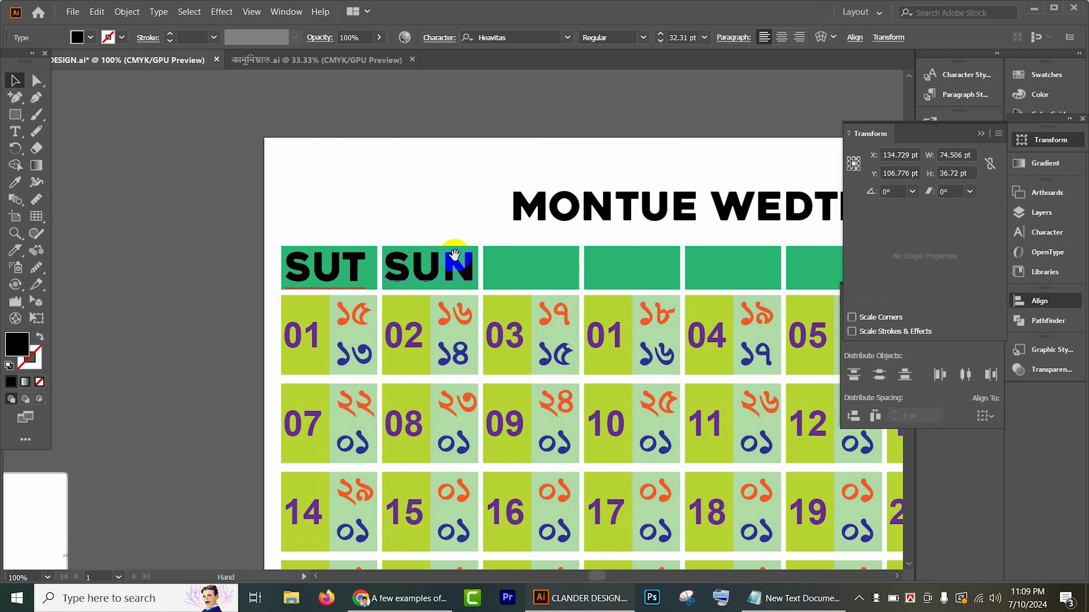
Step: Bring the MON, TUE, WED, THU and FRI labels to the front of the stacking order
{"action": "left_click_drag", "start_coordinate": [481, 202], "coordinate": [261, 175]}
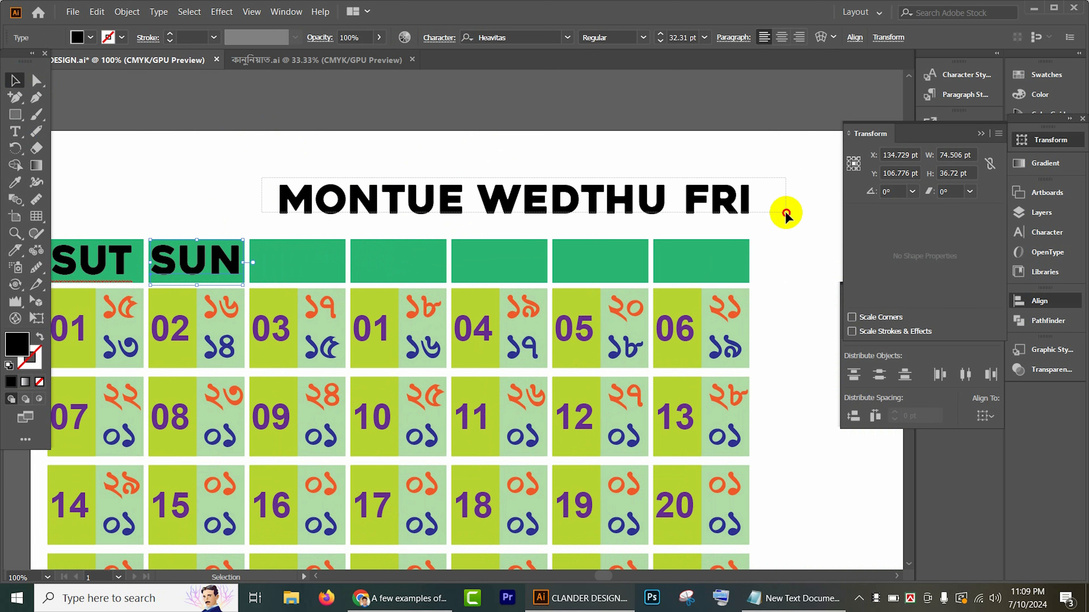
{"action": "left_click", "coordinate": [773, 213]}
{"action": "right_click", "coordinate": [693, 196]}
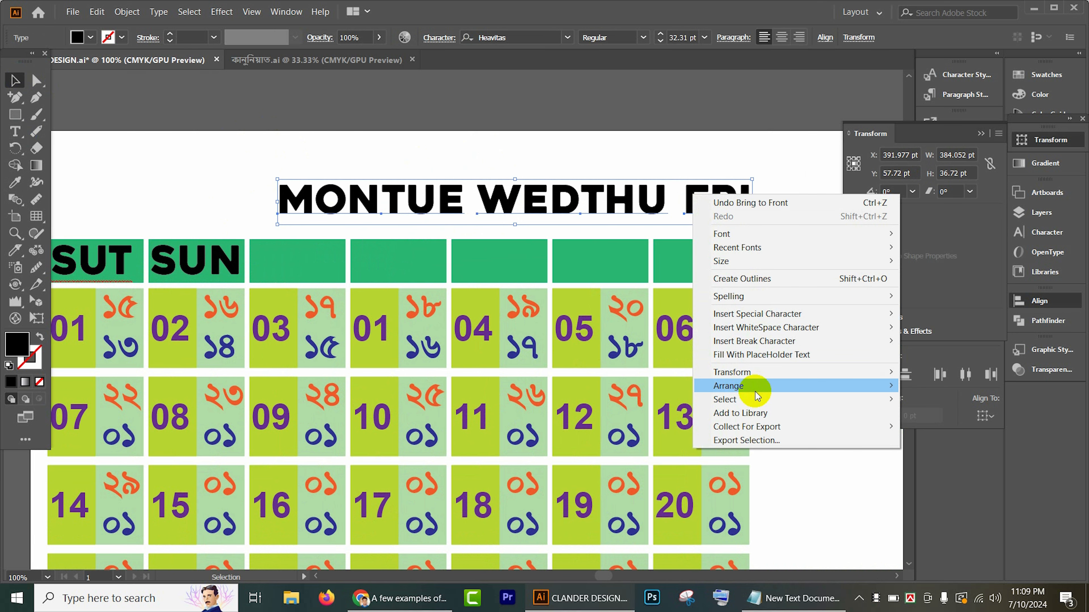
{"action": "mouse_move", "coordinate": [771, 385]}
{"action": "left_click", "coordinate": [955, 379]}
{"action": "left_click", "coordinate": [389, 117]}
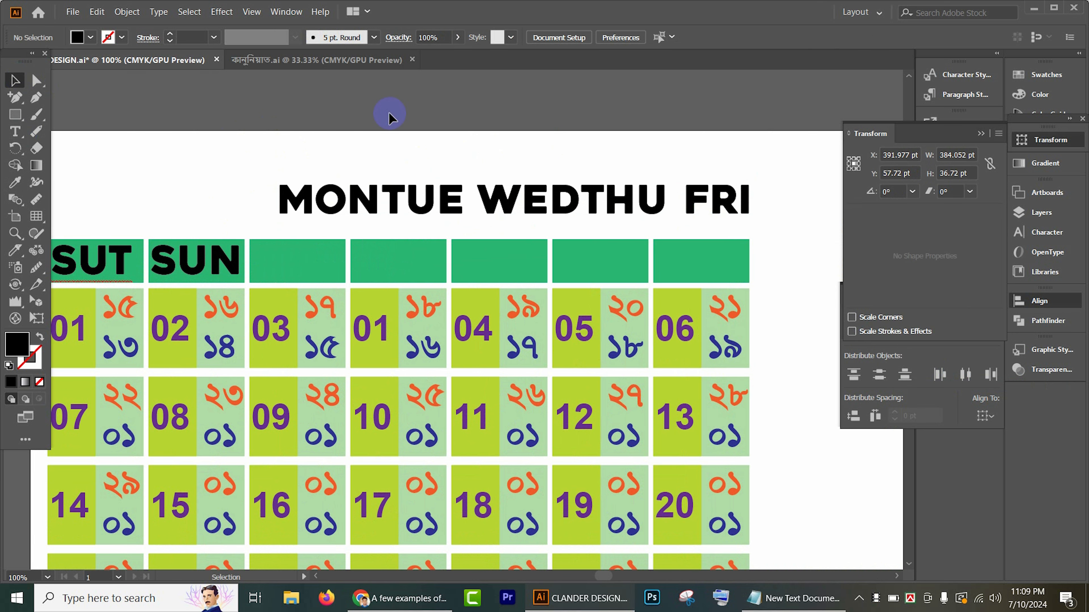
Step: Move the MON label onto the third header rectangle and shrink it slightly to fit
{"action": "scroll", "coordinate": [429, 121], "scroll_direction": "left", "scroll_amount": 3}
{"action": "left_click_drag", "start_coordinate": [398, 189], "coordinate": [390, 245]}
{"action": "scroll", "coordinate": [390, 246], "scroll_direction": "up", "scroll_amount": 2}
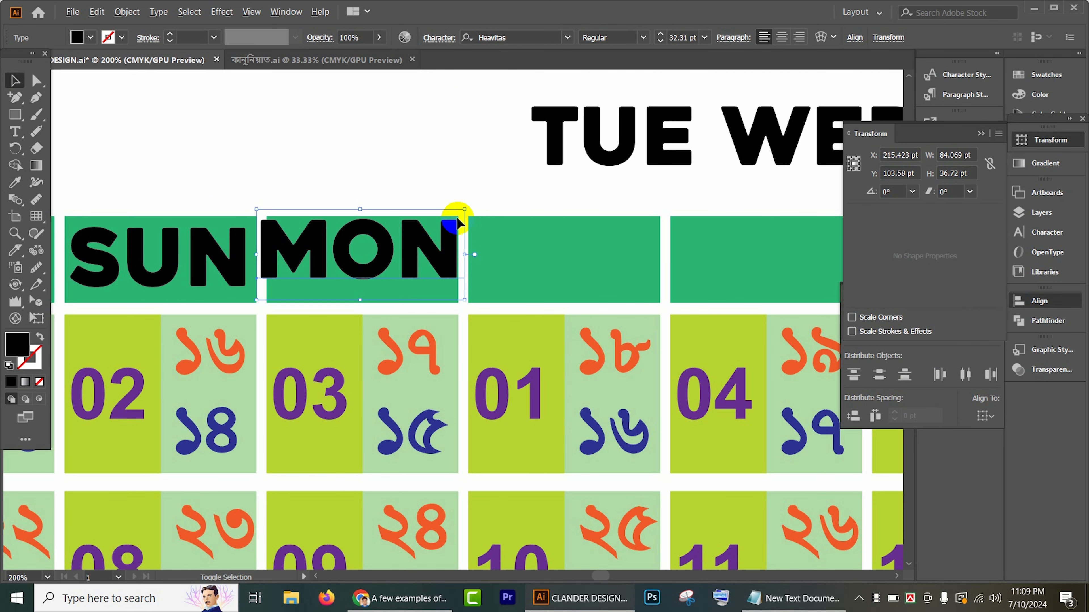
{"action": "left_click_drag", "start_coordinate": [465, 211], "coordinate": [457, 212]}
Step: Place the TUE and WED labels on the fourth and fifth header rectangles, shrinking WED to about 68 × 30 pt
{"action": "left_click_drag", "start_coordinate": [591, 145], "coordinate": [545, 263]}
{"action": "scroll", "coordinate": [493, 163], "scroll_direction": "right", "scroll_amount": 5}
{"action": "left_click_drag", "start_coordinate": [505, 159], "coordinate": [467, 251]}
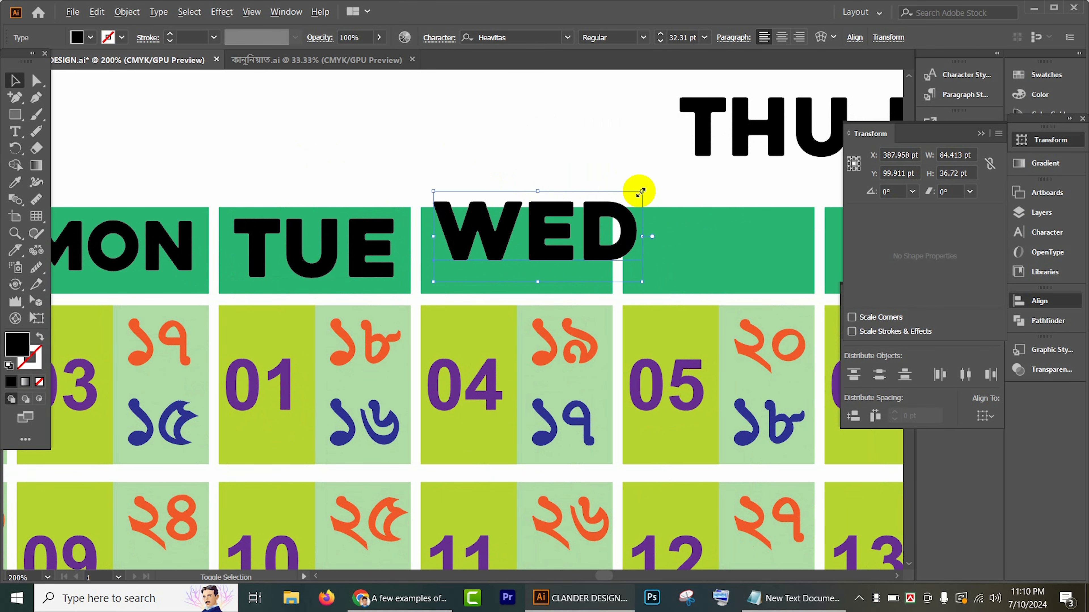
{"action": "left_click_drag", "start_coordinate": [639, 190], "coordinate": [618, 202]}
{"action": "left_click_drag", "start_coordinate": [587, 245], "coordinate": [576, 259]}
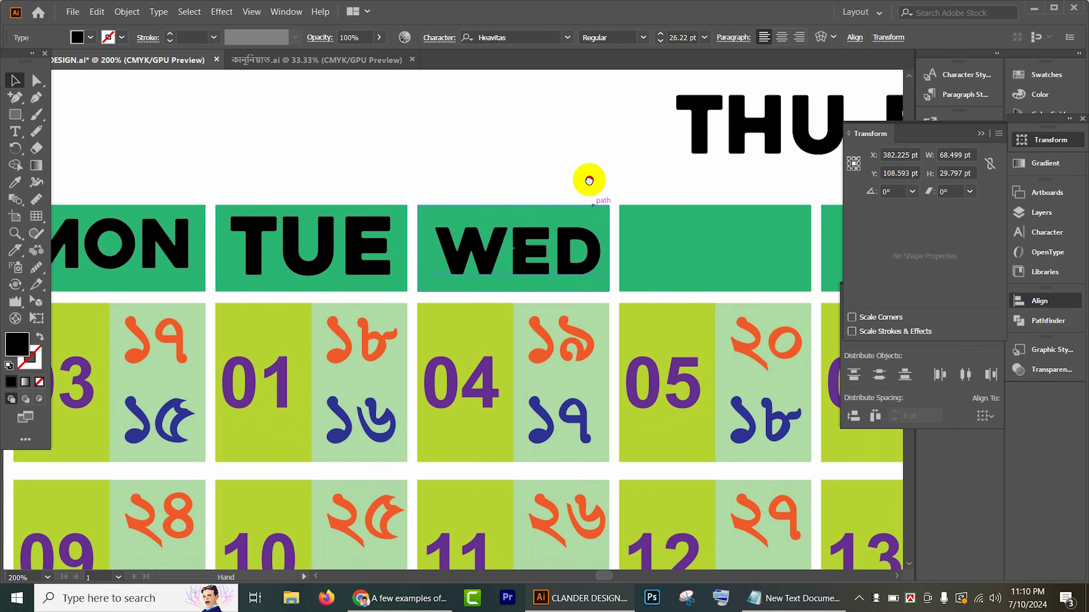
Step: Place the THU and FRI labels on the sixth and seventh header rectangles
{"action": "scroll", "coordinate": [585, 178], "scroll_direction": "right", "scroll_amount": 5}
{"action": "left_click_drag", "start_coordinate": [561, 136], "coordinate": [517, 261]}
{"action": "scroll", "coordinate": [641, 126], "scroll_direction": "right", "scroll_amount": 4}
{"action": "left_click_drag", "start_coordinate": [589, 135], "coordinate": [541, 195]}
{"action": "scroll", "coordinate": [540, 194], "scroll_direction": "down", "scroll_amount": 2}
{"action": "scroll", "coordinate": [540, 194], "scroll_direction": "left", "scroll_amount": 4}
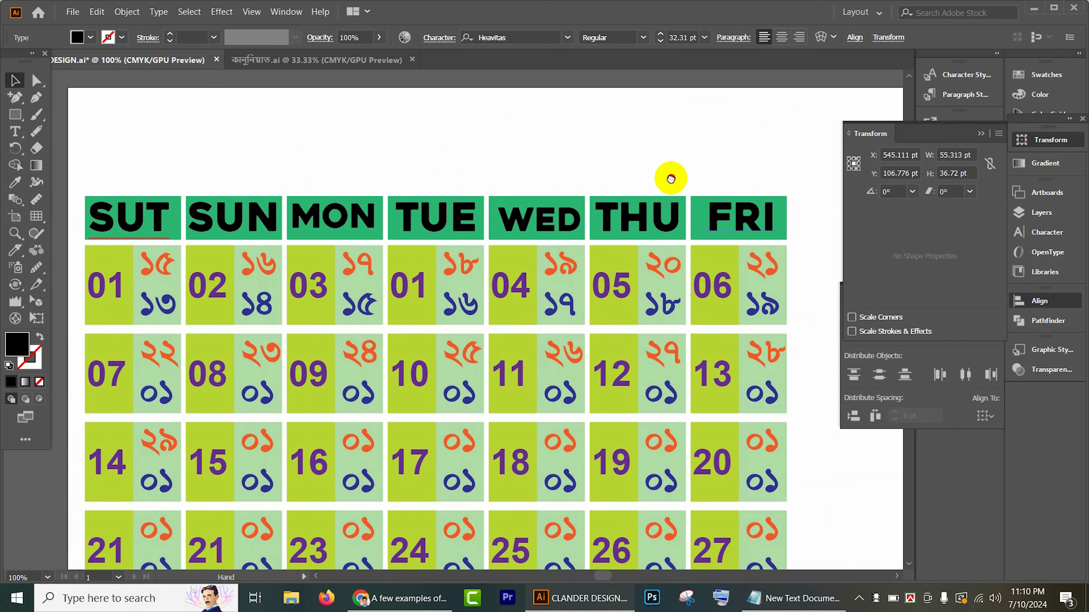
Step: Align all seven weekday labels by their vertical centers and distribute them evenly by their horizontal centers
{"action": "left_click", "coordinate": [641, 221], "text": "shift"}
{"action": "left_click", "coordinate": [557, 219], "text": "shift"}
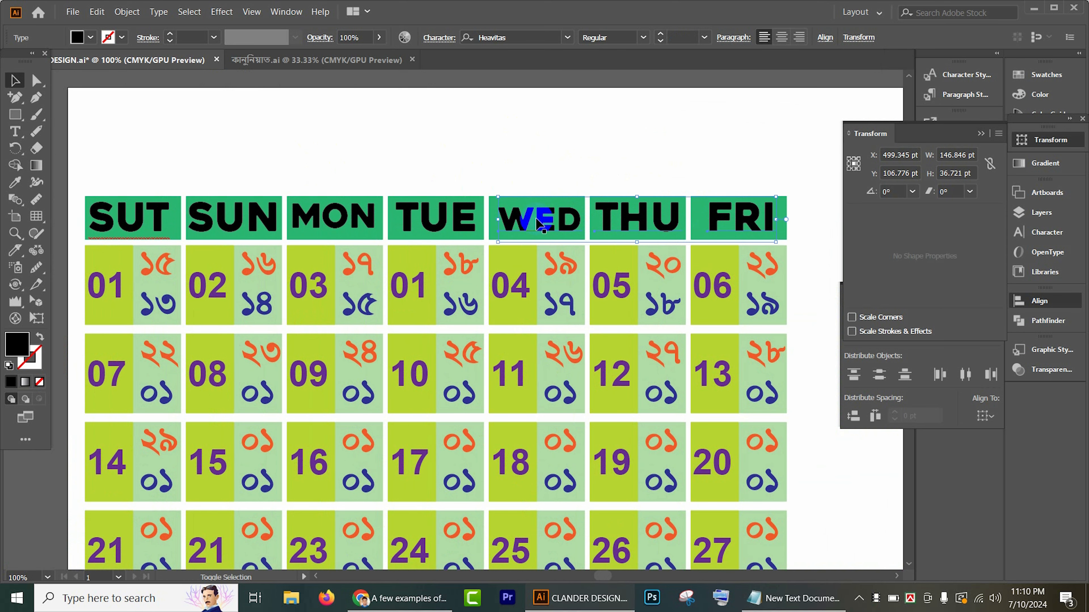
{"action": "left_click", "coordinate": [449, 216], "text": "shift"}
{"action": "left_click", "coordinate": [356, 223], "text": "shift"}
{"action": "left_click", "coordinate": [263, 214], "text": "shift"}
{"action": "left_click", "coordinate": [157, 215], "text": "shift"}
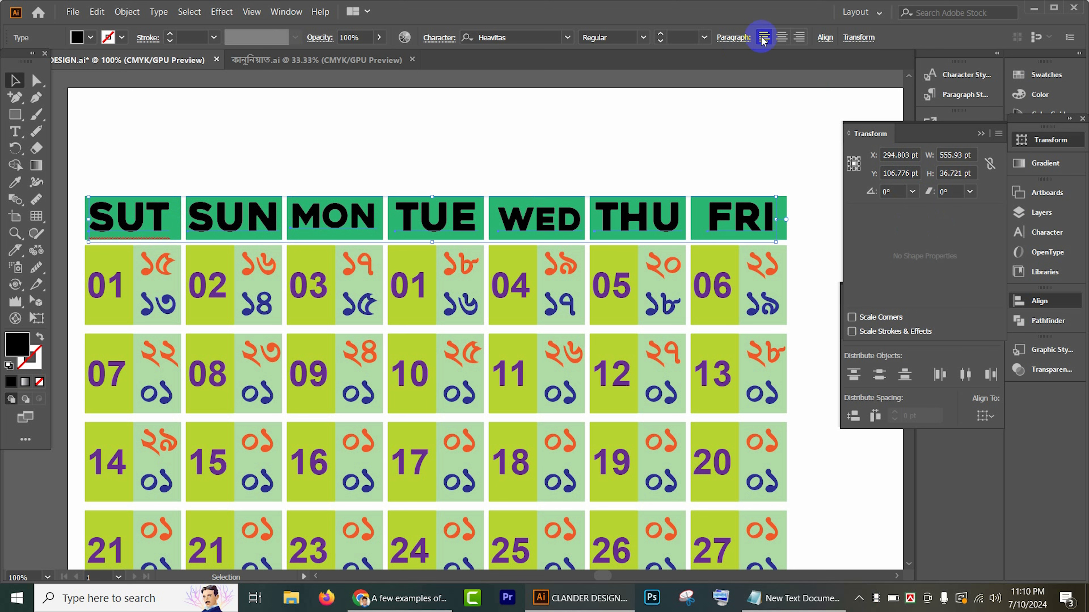
{"action": "left_click", "coordinate": [824, 38]}
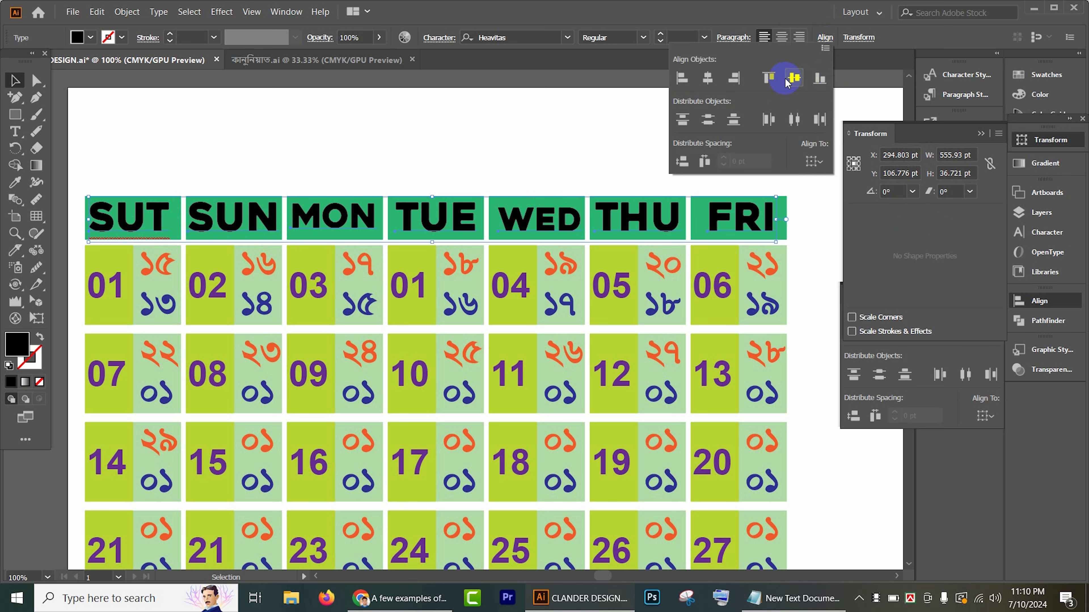
{"action": "left_click", "coordinate": [793, 78]}
{"action": "left_click", "coordinate": [794, 119]}
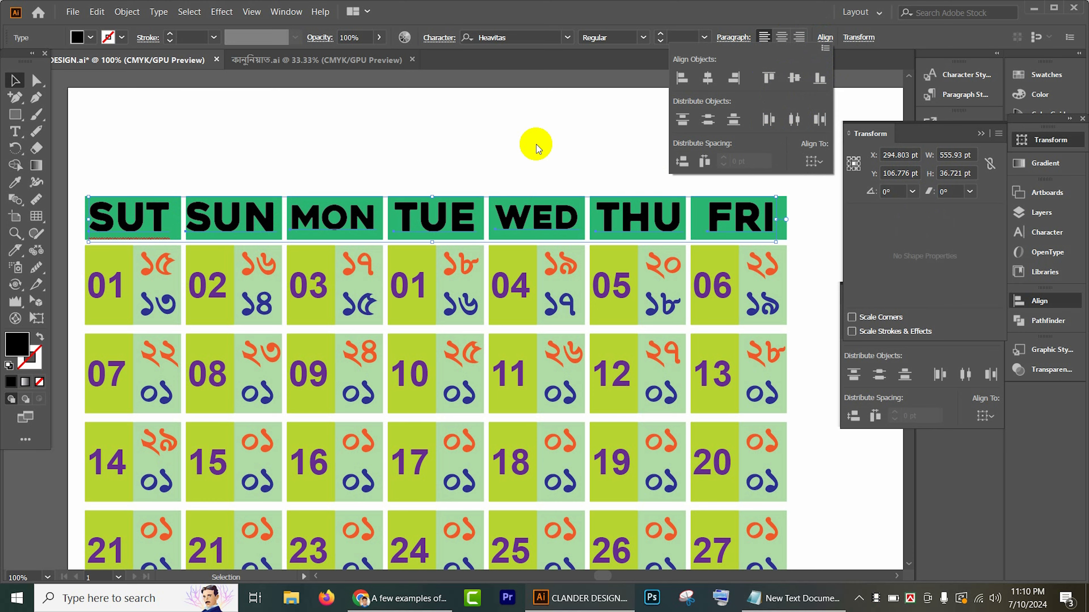
{"action": "left_click", "coordinate": [536, 144]}
{"action": "left_click", "coordinate": [668, 145]}
Step: Group the whole calendar grid, scale it to about 467 × 323 pt and move it to the artboard's lower part
{"action": "scroll", "coordinate": [668, 147], "scroll_direction": "down", "scroll_amount": 2}
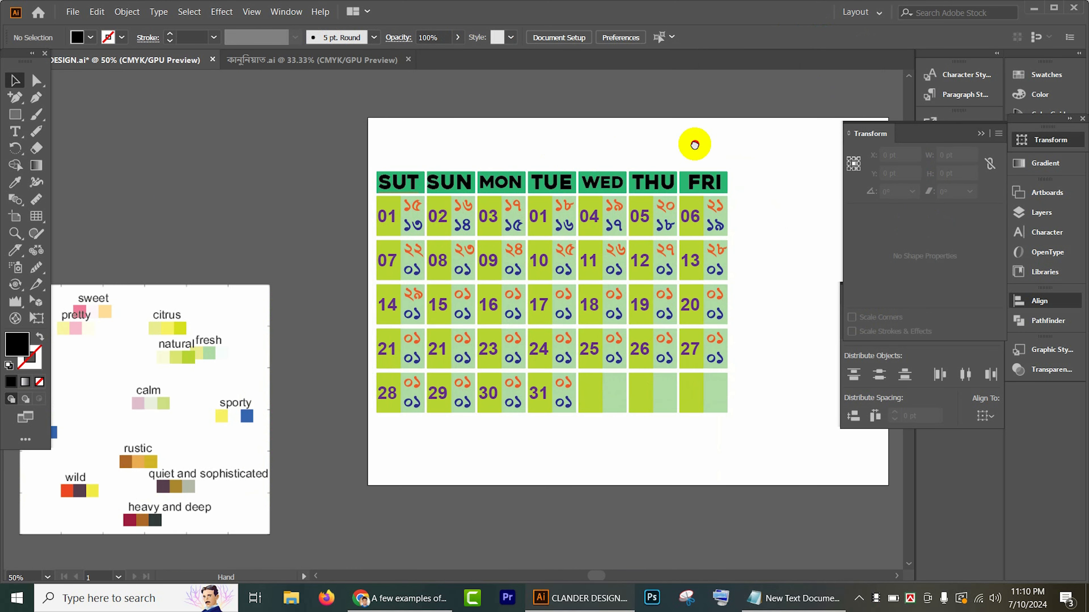
{"action": "left_click_drag", "start_coordinate": [694, 145], "coordinate": [564, 137]}
{"action": "left_click_drag", "start_coordinate": [259, 121], "coordinate": [719, 508]}
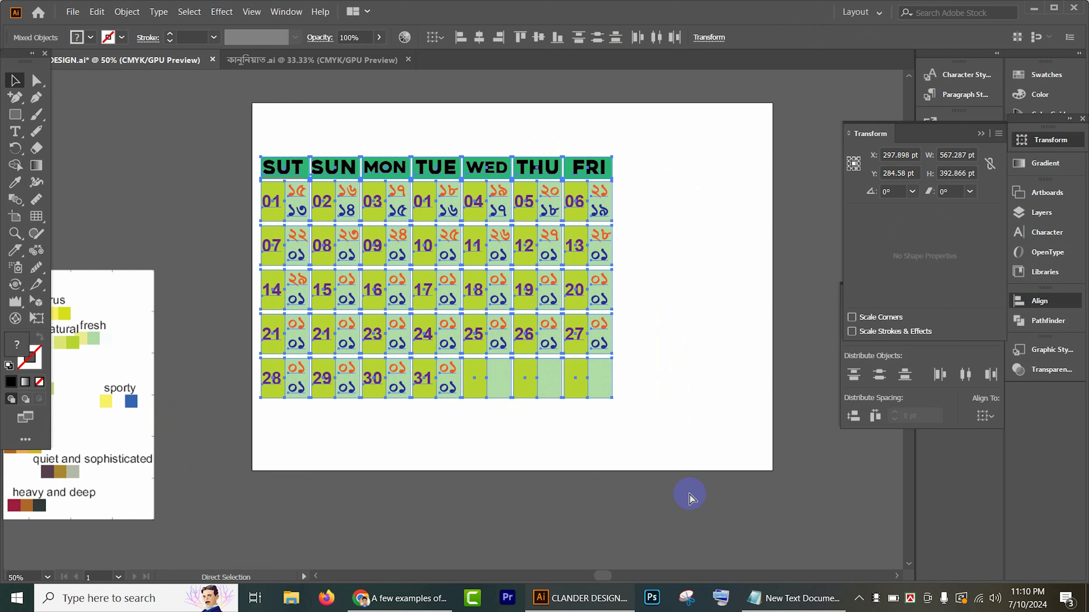
{"action": "key", "text": "ctrl+g"}
{"action": "left_click_drag", "start_coordinate": [614, 402], "coordinate": [582, 379]}
{"action": "left_click_drag", "start_coordinate": [504, 299], "coordinate": [544, 382]}
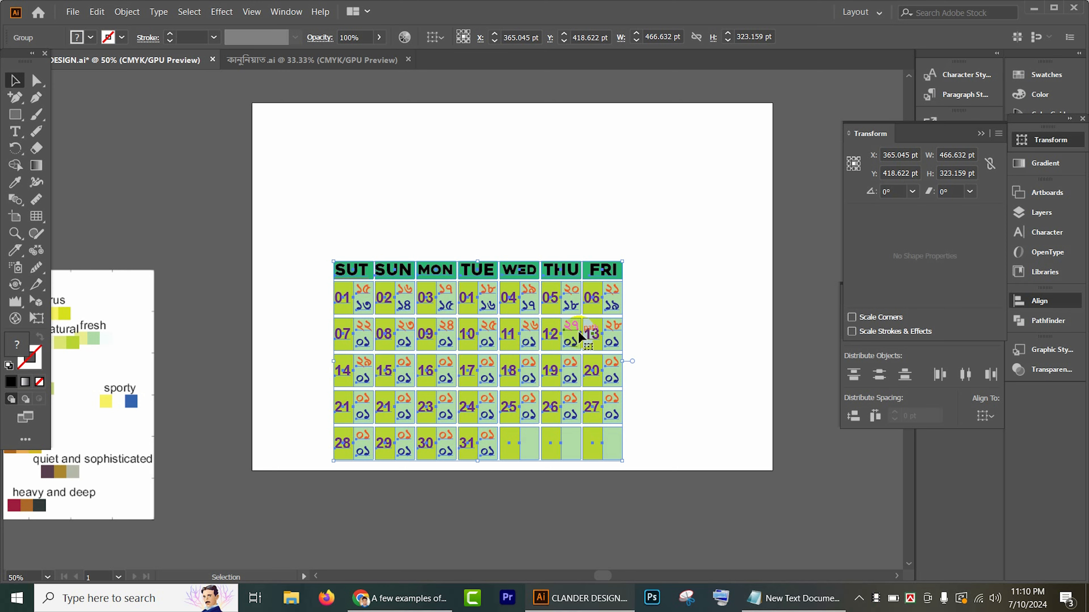
Step: Switch to Chrome, close the ResearchGate page and copy the pink-flower meadow wallpaper from the "full hd beautiful backgrounds" image results
{"action": "left_click", "coordinate": [403, 595]}
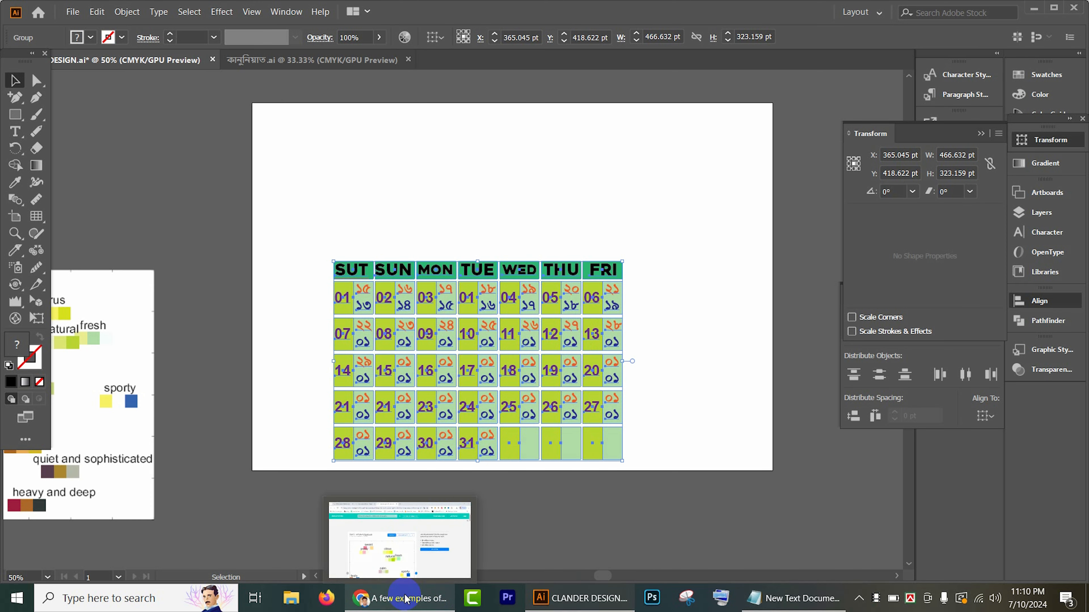
{"action": "left_click", "coordinate": [405, 596]}
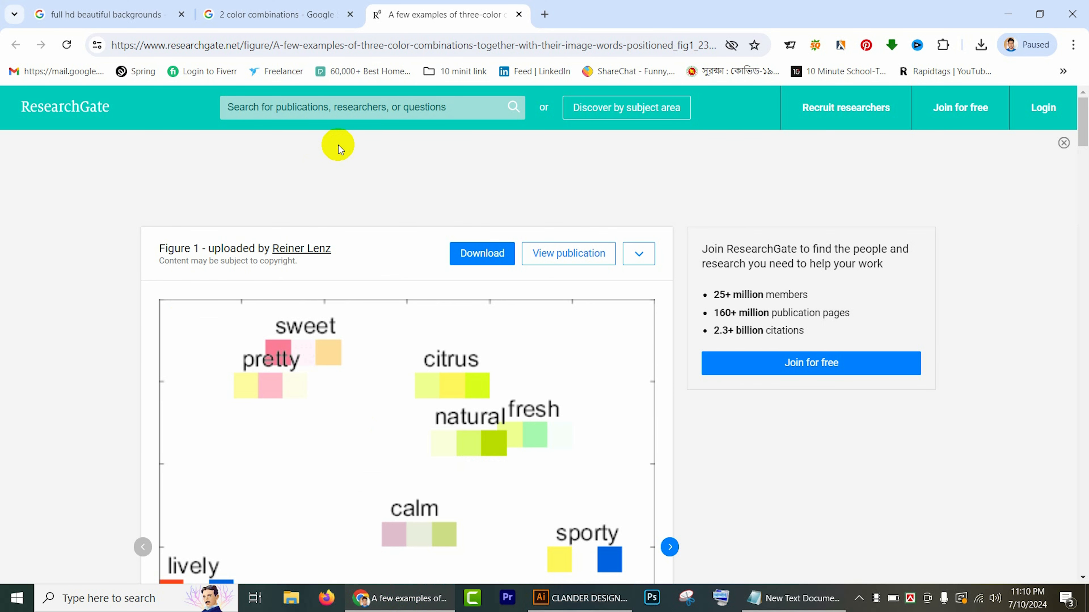
{"action": "left_click", "coordinate": [520, 15]}
{"action": "left_click", "coordinate": [95, 12]}
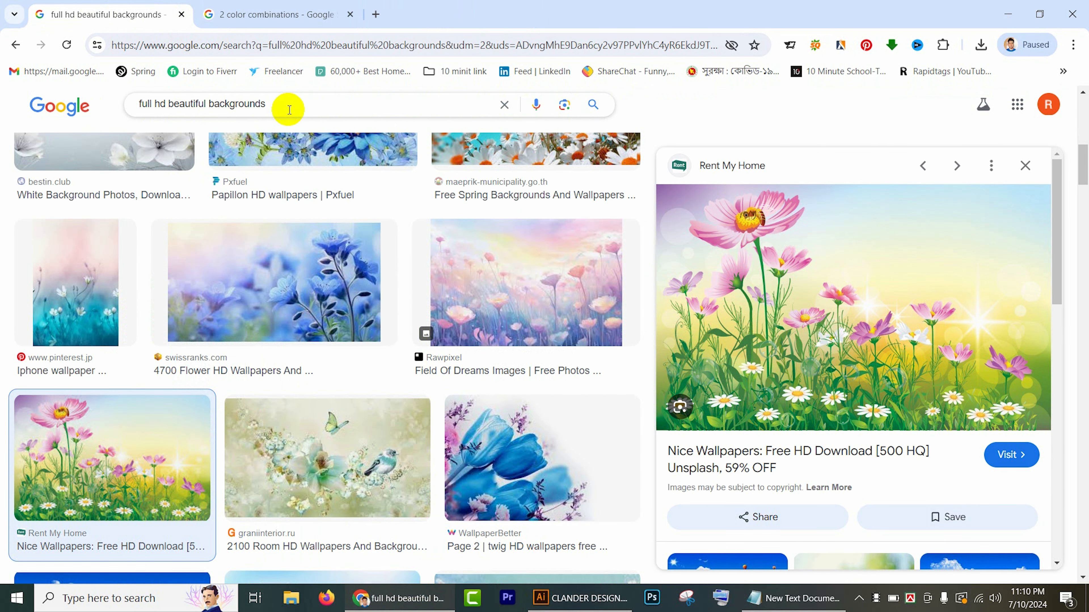
{"action": "right_click", "coordinate": [841, 291]}
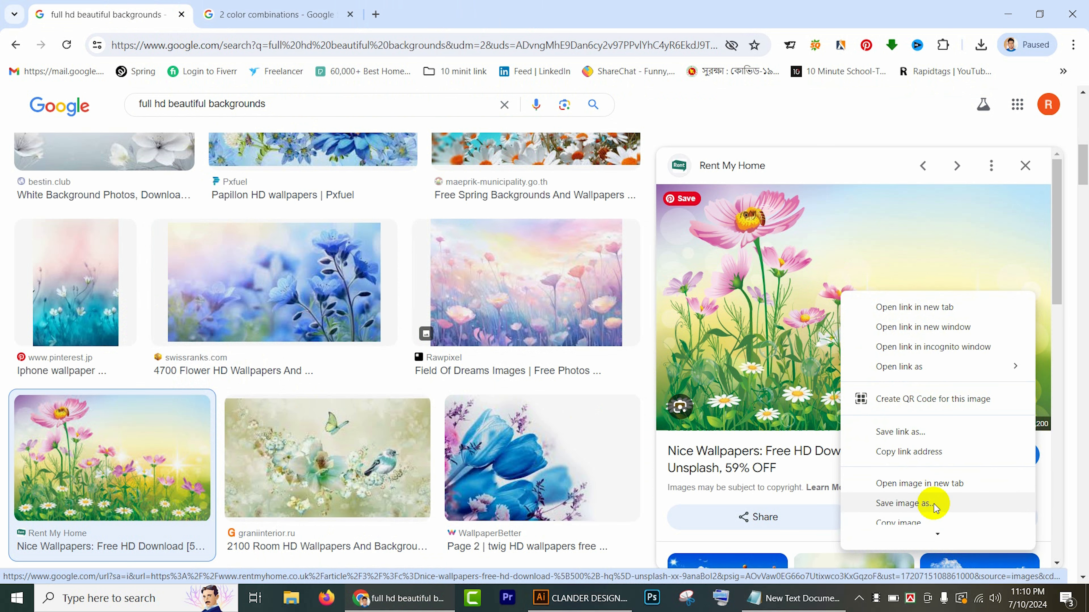
{"action": "left_click", "coordinate": [904, 515]}
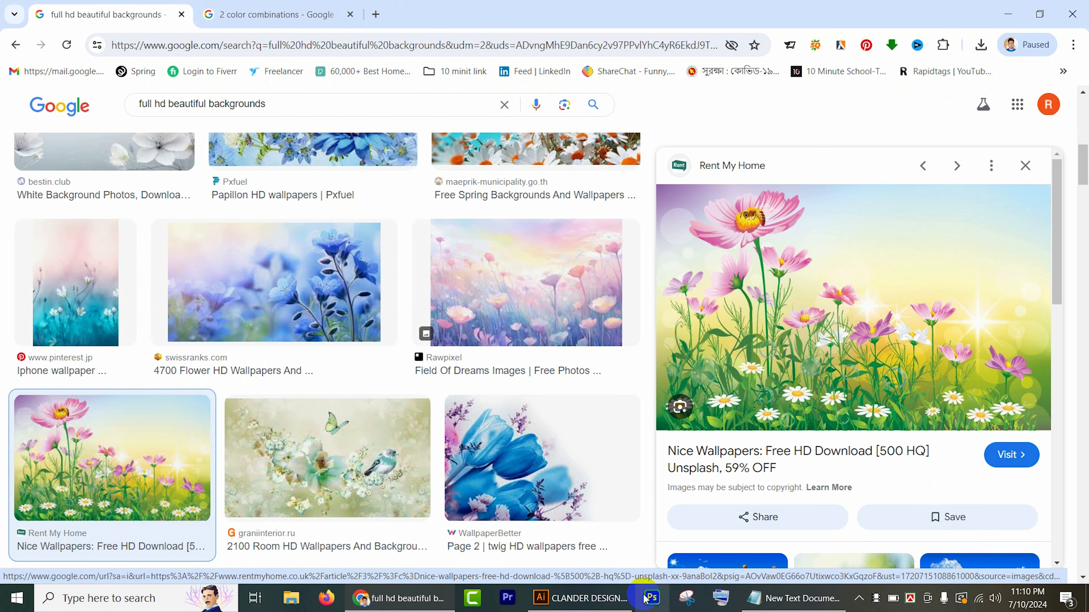
Step: Switch back to Illustrator and paste the copied flower image into the calendar document
{"action": "left_click", "coordinate": [579, 598]}
{"action": "left_click", "coordinate": [561, 218]}
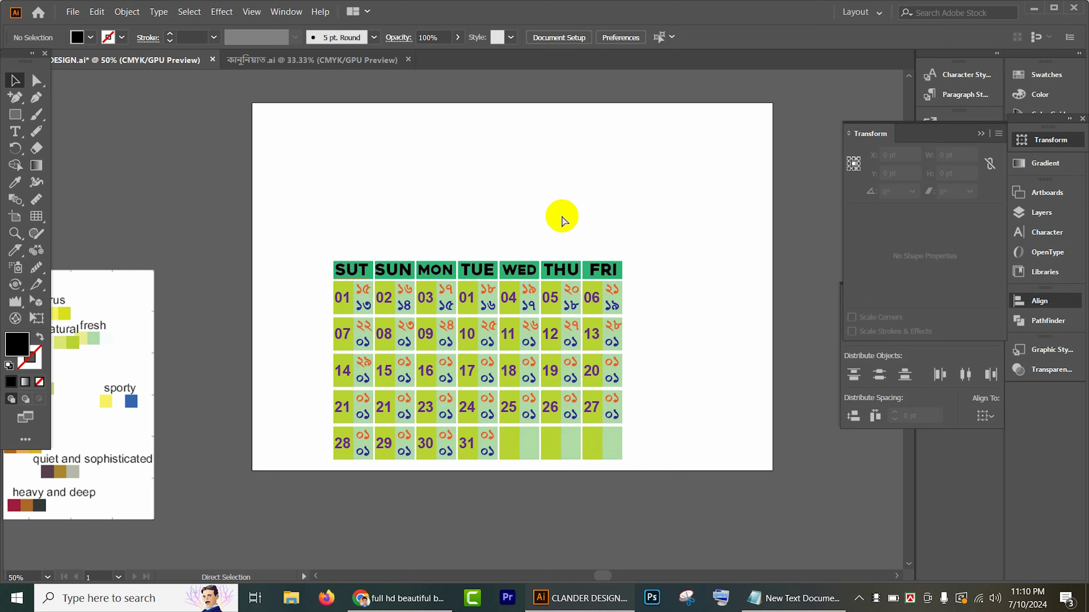
{"action": "key", "text": "ctrl+v"}
{"action": "key", "text": "ctrl+minus"}
{"action": "key", "text": "ctrl+minus"}
{"action": "key", "text": "ctrl+minus"}
{"action": "key", "text": "ctrl+minus"}
{"action": "key", "text": "ctrl+minus"}
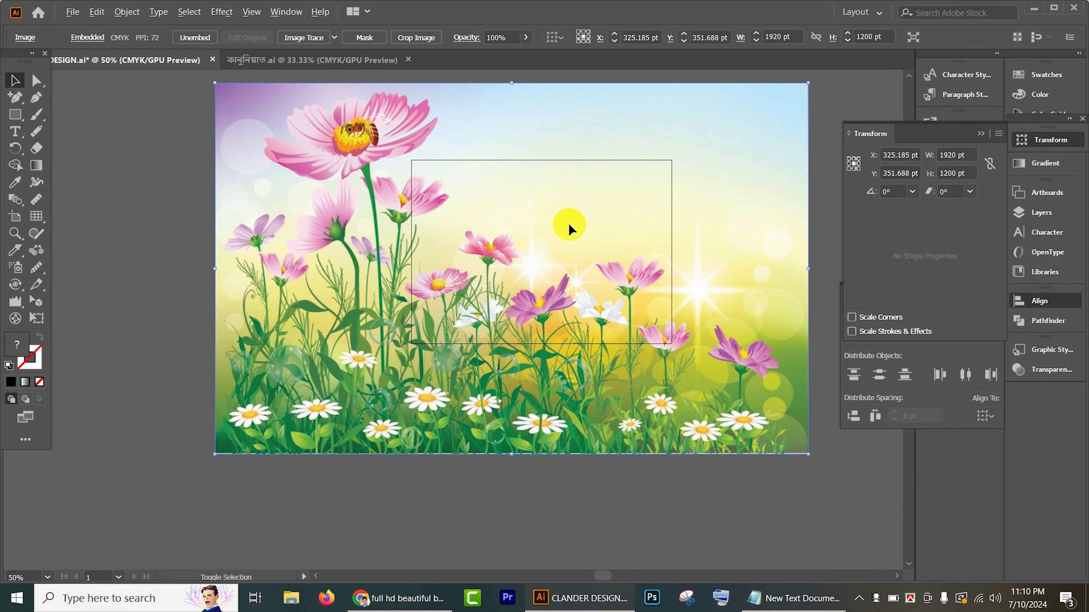
Step: Scale the flower image to about 446 × 279 pt and position it above the weekday header row
{"action": "left_click_drag", "start_coordinate": [649, 176], "coordinate": [689, 138]}
{"action": "scroll", "coordinate": [543, 229], "scroll_direction": "up", "scroll_amount": 5}
{"action": "scroll", "coordinate": [639, 141], "scroll_direction": "up", "scroll_amount": 2}
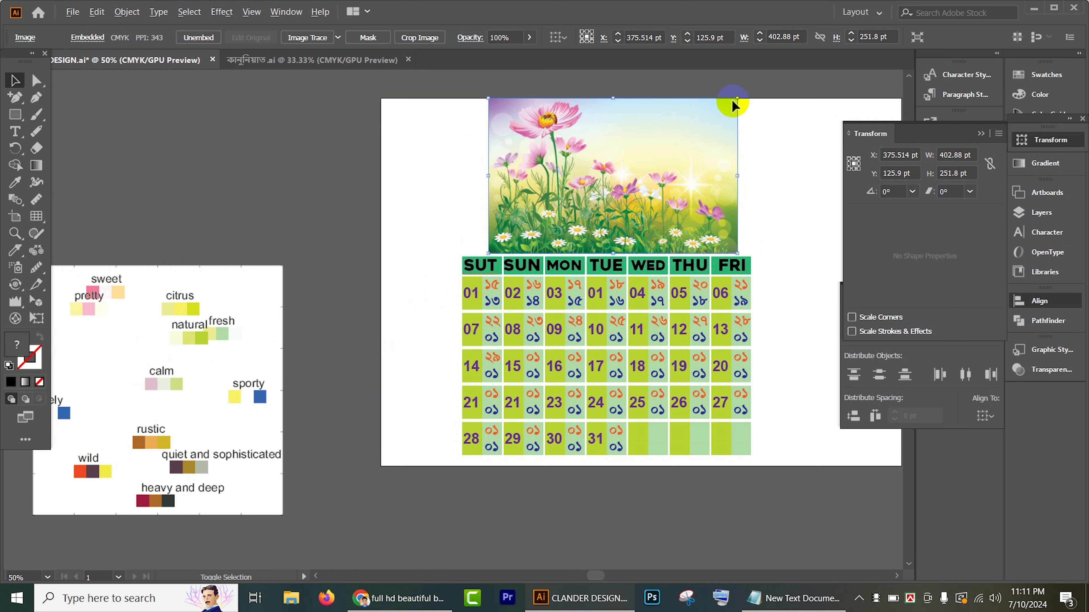
{"action": "left_click_drag", "start_coordinate": [735, 97], "coordinate": [750, 89]}
{"action": "left_click_drag", "start_coordinate": [708, 167], "coordinate": [697, 156]}
Step: Align the flower image's left edge with the calendar grid and stretch it to the grid's full width, about 467 pt
{"action": "key", "text": "ctrl+plus"}
{"action": "key", "text": "ctrl+plus"}
{"action": "key", "text": "ctrl+plus"}
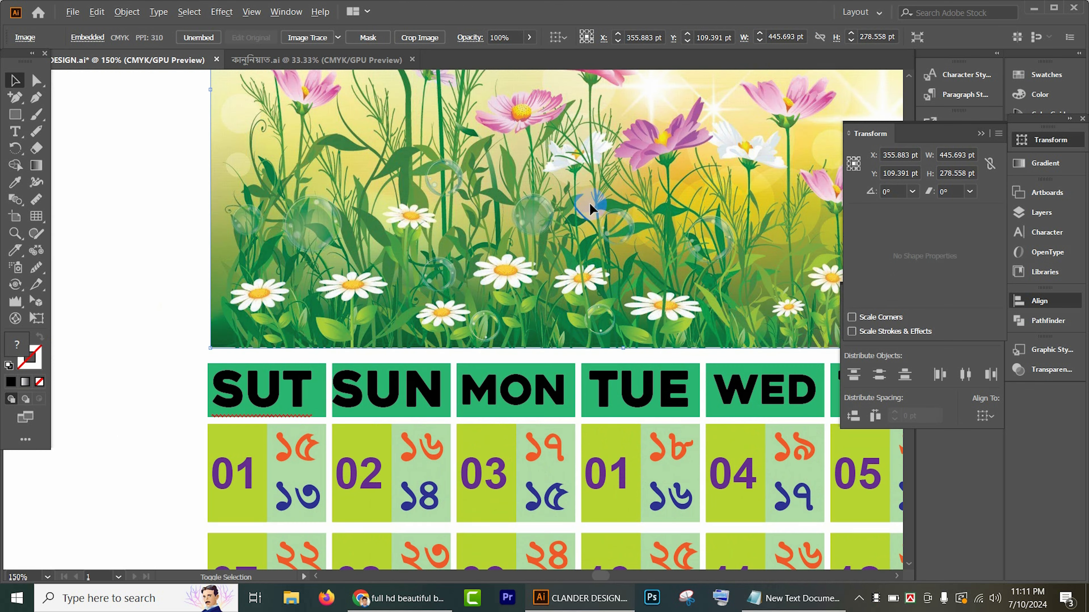
{"action": "left_click_drag", "start_coordinate": [448, 267], "coordinate": [446, 273]}
{"action": "left_click_drag", "start_coordinate": [543, 265], "coordinate": [238, 260]}
{"action": "scroll", "coordinate": [686, 193], "scroll_direction": "up", "scroll_amount": 2}
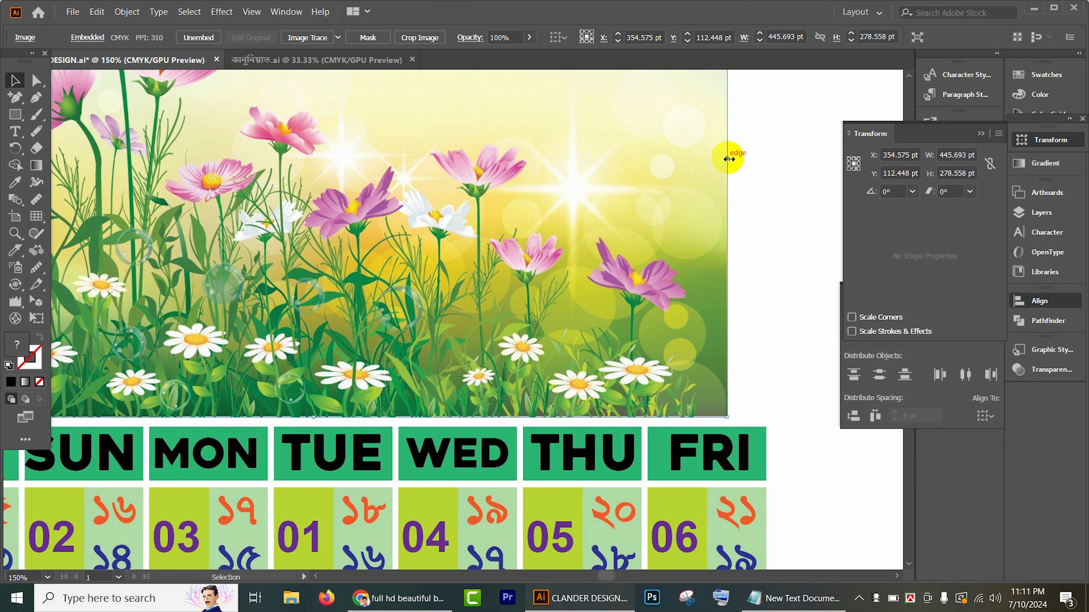
{"action": "left_click_drag", "start_coordinate": [728, 160], "coordinate": [766, 159]}
Step: Examine how the flower image's edges line up with the calendar grid and the artboard
{"action": "scroll", "coordinate": [525, 256], "scroll_direction": "up", "scroll_amount": 3}
{"action": "scroll", "coordinate": [524, 256], "scroll_direction": "up", "scroll_amount": 2}
{"action": "scroll", "coordinate": [524, 256], "scroll_direction": "down", "scroll_amount": 3}
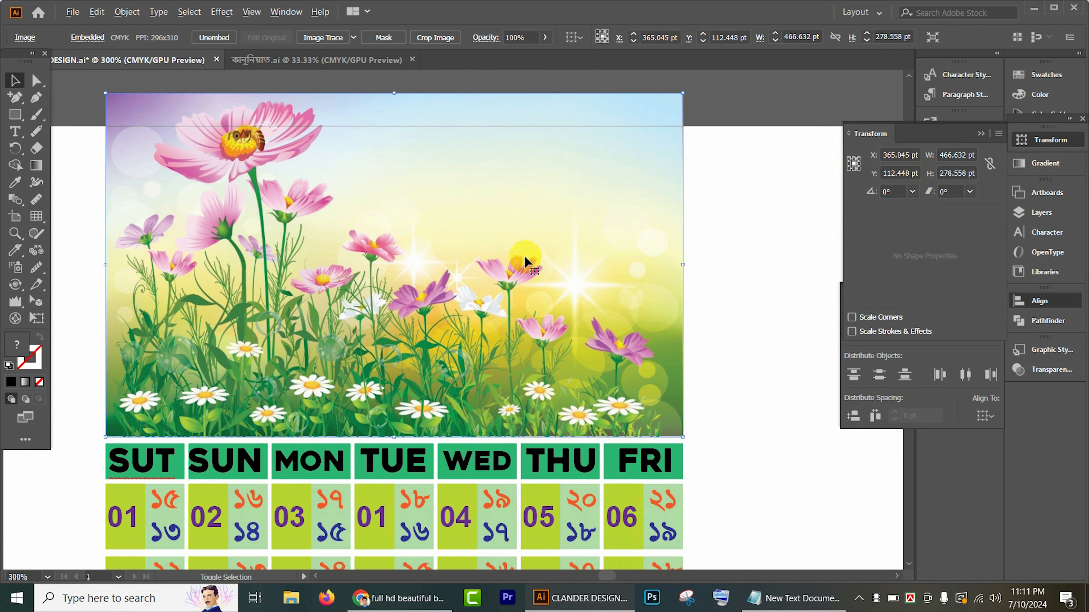
{"action": "scroll", "coordinate": [522, 254], "scroll_direction": "up", "scroll_amount": 2}
{"action": "left_click", "coordinate": [697, 259]}
{"action": "scroll", "coordinate": [723, 270], "scroll_direction": "down", "scroll_amount": 2}
{"action": "scroll", "coordinate": [685, 322], "scroll_direction": "up", "scroll_amount": 2}
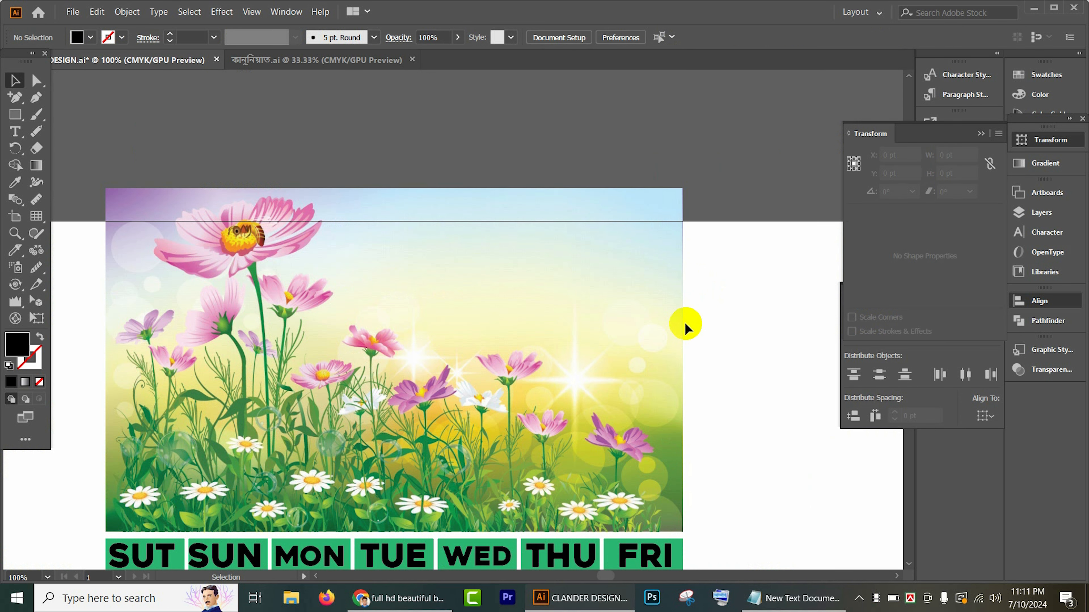
{"action": "scroll", "coordinate": [684, 322], "scroll_direction": "down", "scroll_amount": 2}
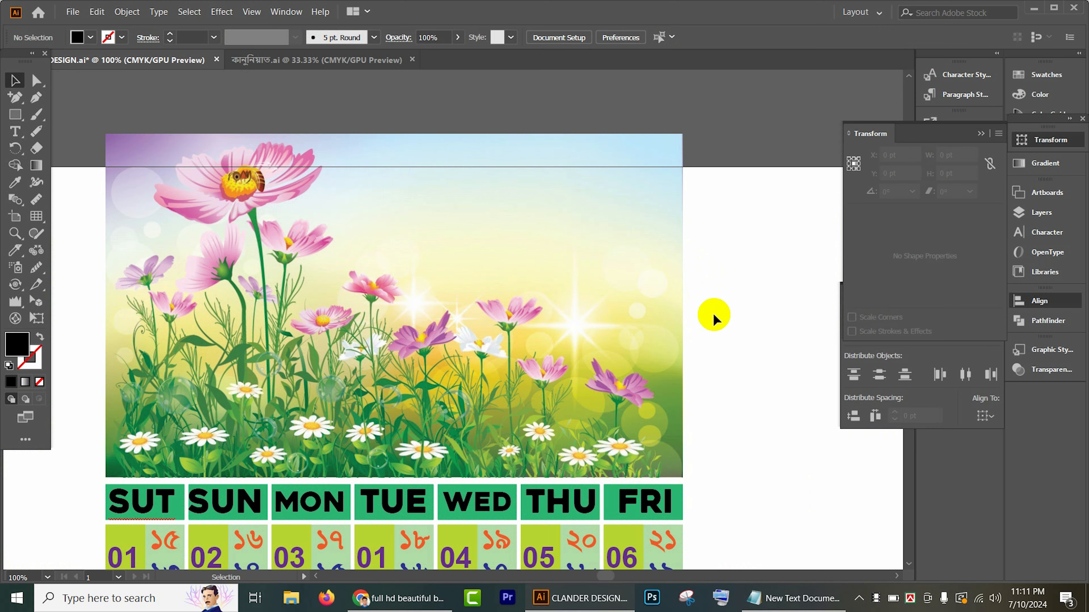
{"action": "scroll", "coordinate": [713, 313], "scroll_direction": "down", "scroll_amount": 2}
{"action": "scroll", "coordinate": [722, 317], "scroll_direction": "down", "scroll_amount": 2}
{"action": "scroll", "coordinate": [722, 317], "scroll_direction": "down", "scroll_amount": 2}
Step: Resize the artboard to about 749 × 683 pt by narrowing its left side and extending its top above the flower image
{"action": "left_click_drag", "start_coordinate": [390, 162], "coordinate": [726, 531]}
{"action": "left_click", "coordinate": [34, 361]}
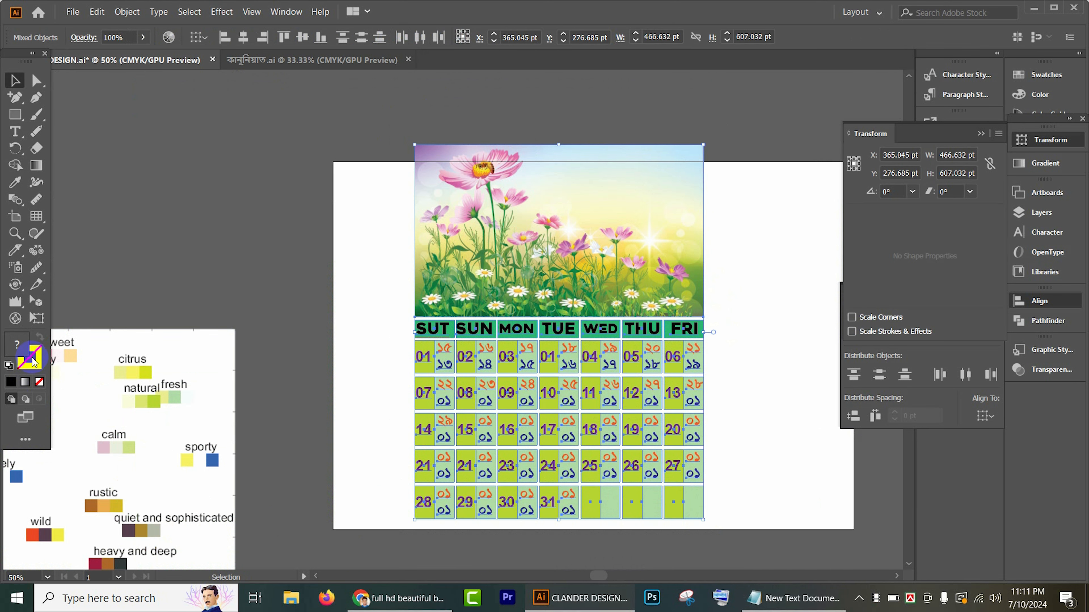
{"action": "left_click", "coordinate": [22, 219]}
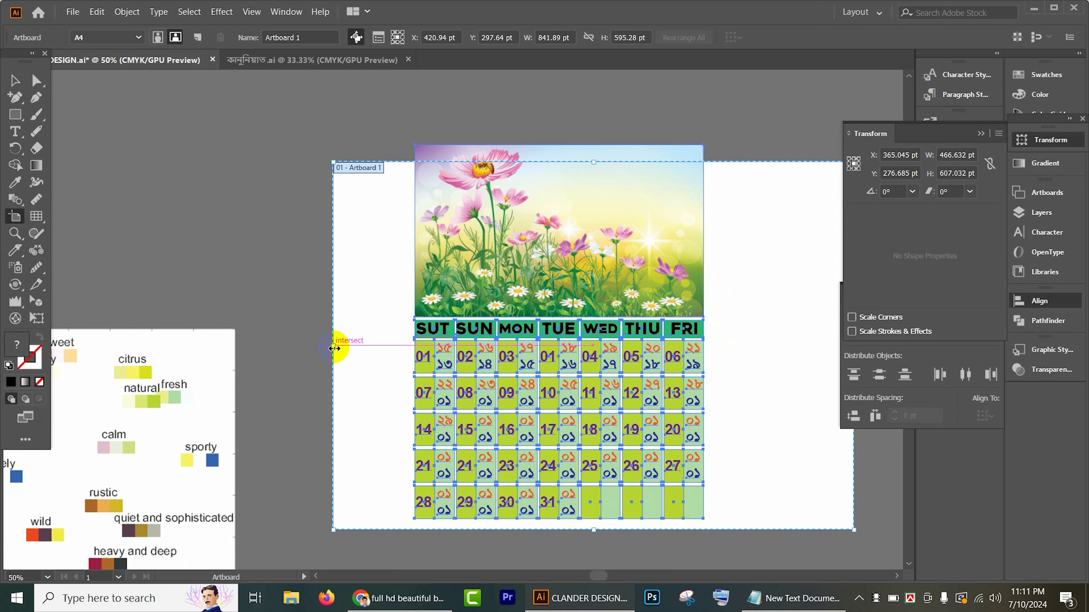
{"action": "left_click_drag", "start_coordinate": [334, 343], "coordinate": [391, 342]}
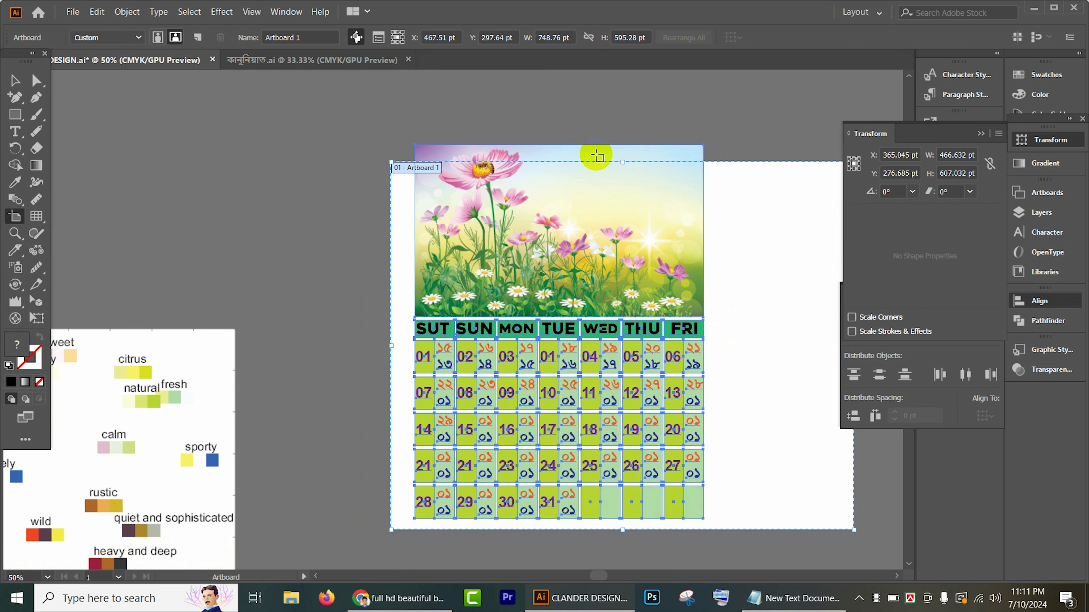
{"action": "left_click_drag", "start_coordinate": [623, 162], "coordinate": [617, 109]}
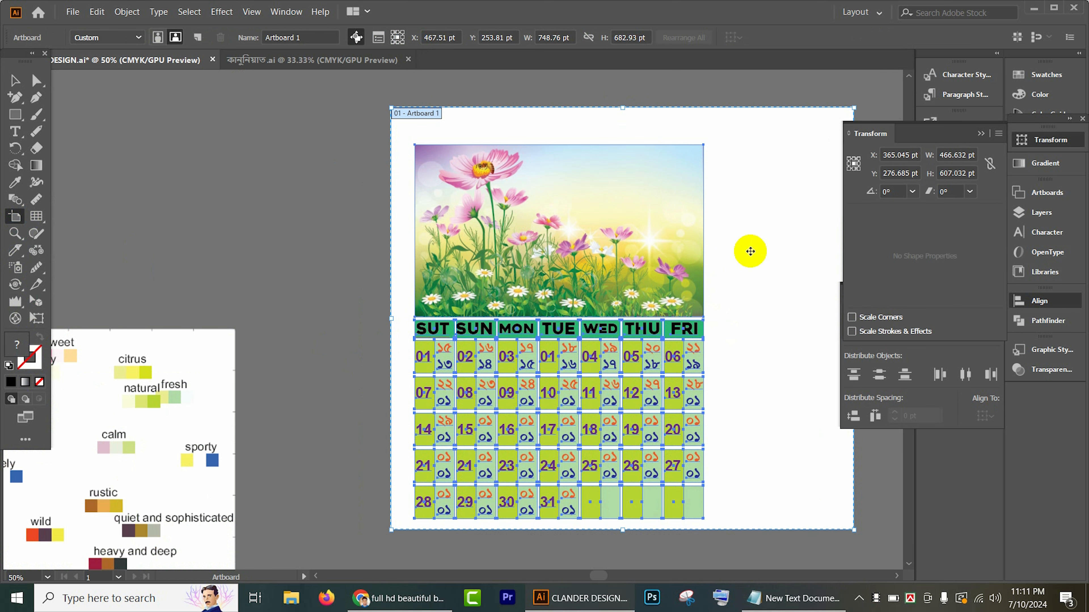
Step: Narrow the artboard from its right side to about 531 × 683 pt, just beyond the calendar grid
{"action": "left_click_drag", "start_coordinate": [759, 260], "coordinate": [547, 225]}
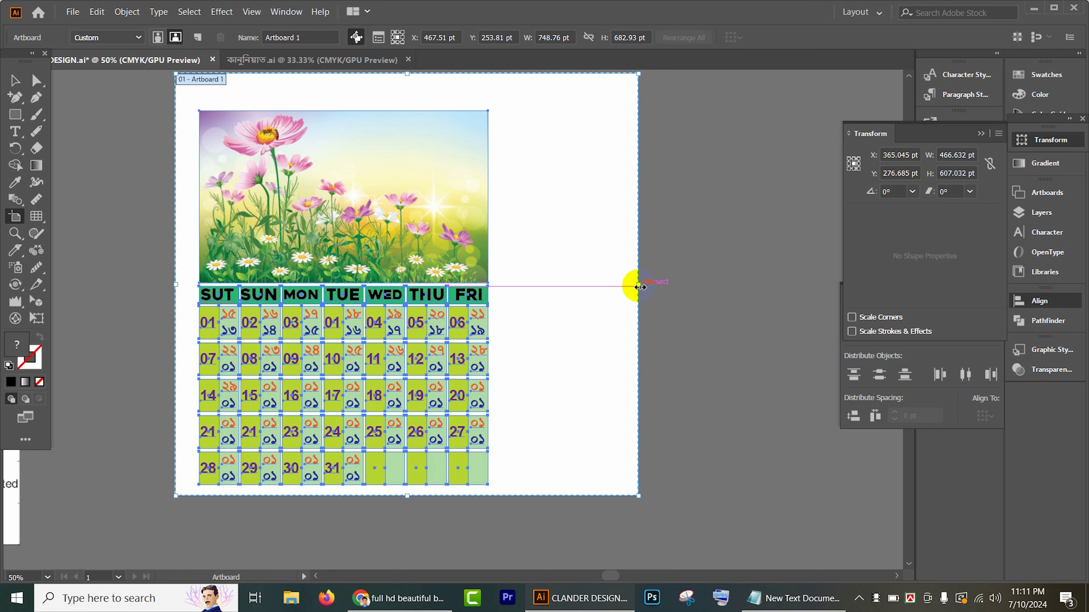
{"action": "left_click_drag", "start_coordinate": [640, 287], "coordinate": [504, 286]}
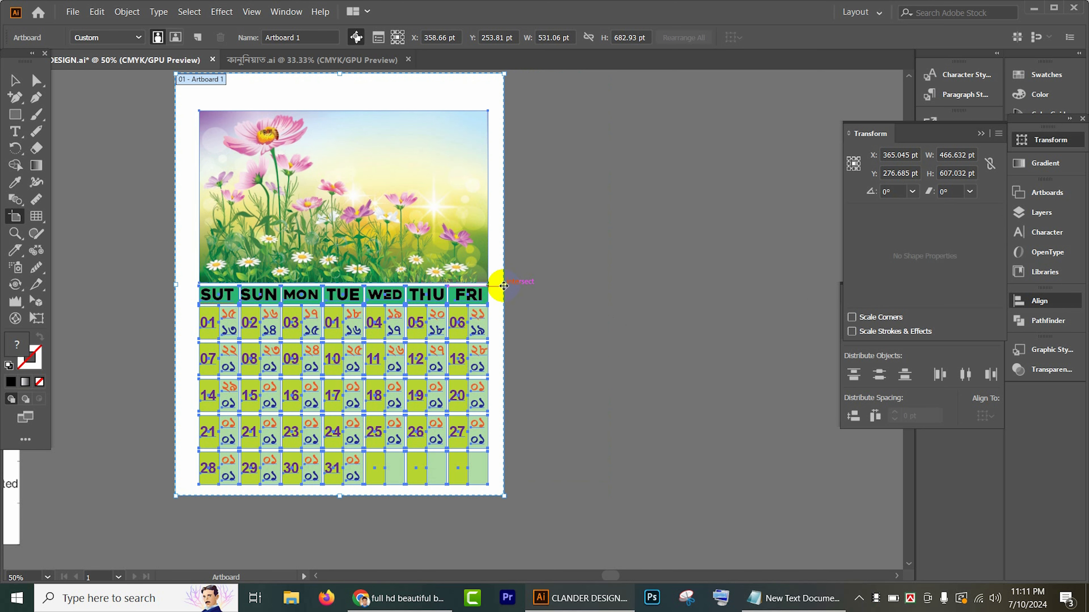
{"action": "left_click", "coordinate": [12, 79]}
{"action": "left_click", "coordinate": [559, 218]}
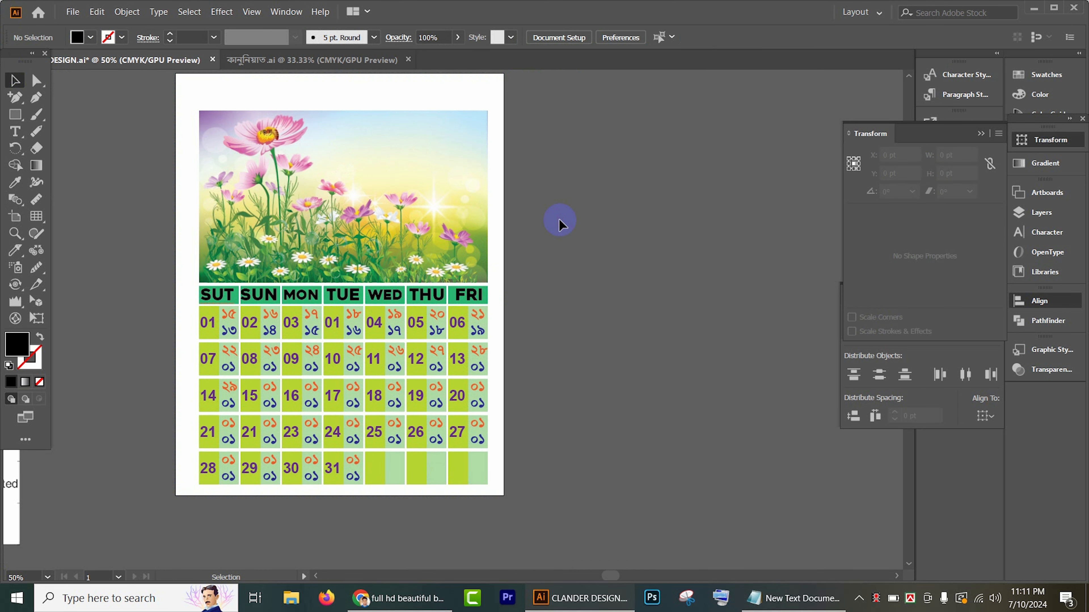
Step: Add the point text JANUARY in the Heavitas font outside the artboard, beside the flower image
{"action": "scroll", "coordinate": [558, 226], "scroll_direction": "down", "scroll_amount": 2}
{"action": "scroll", "coordinate": [558, 227], "scroll_direction": "up", "scroll_amount": 3}
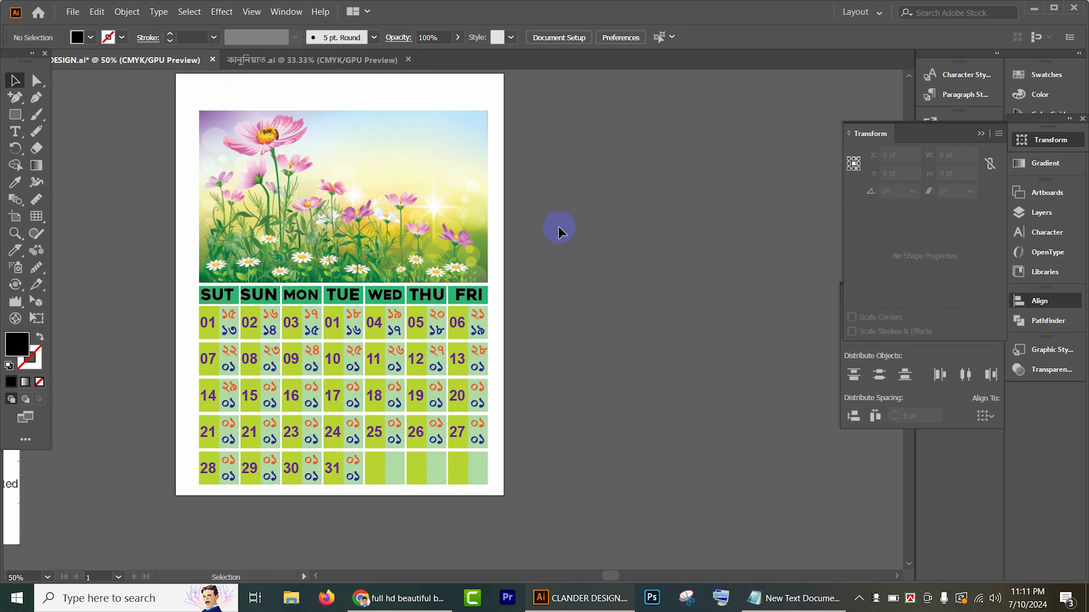
{"action": "scroll", "coordinate": [441, 180], "scroll_direction": "up", "scroll_amount": 2}
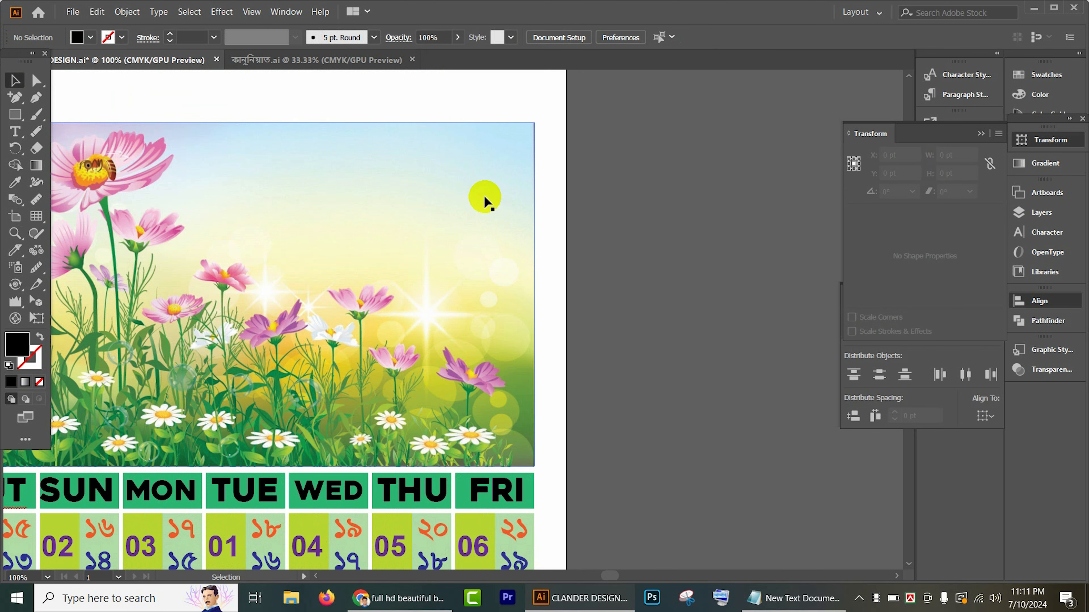
{"action": "left_click", "coordinate": [21, 136]}
{"action": "left_click", "coordinate": [612, 235]}
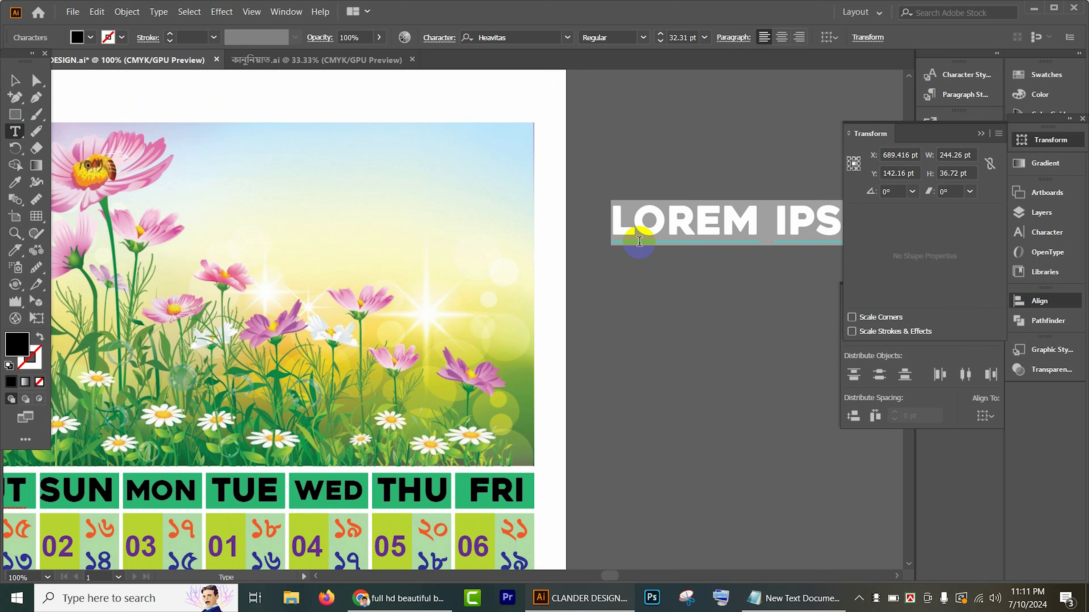
{"action": "type", "text": "Z"}
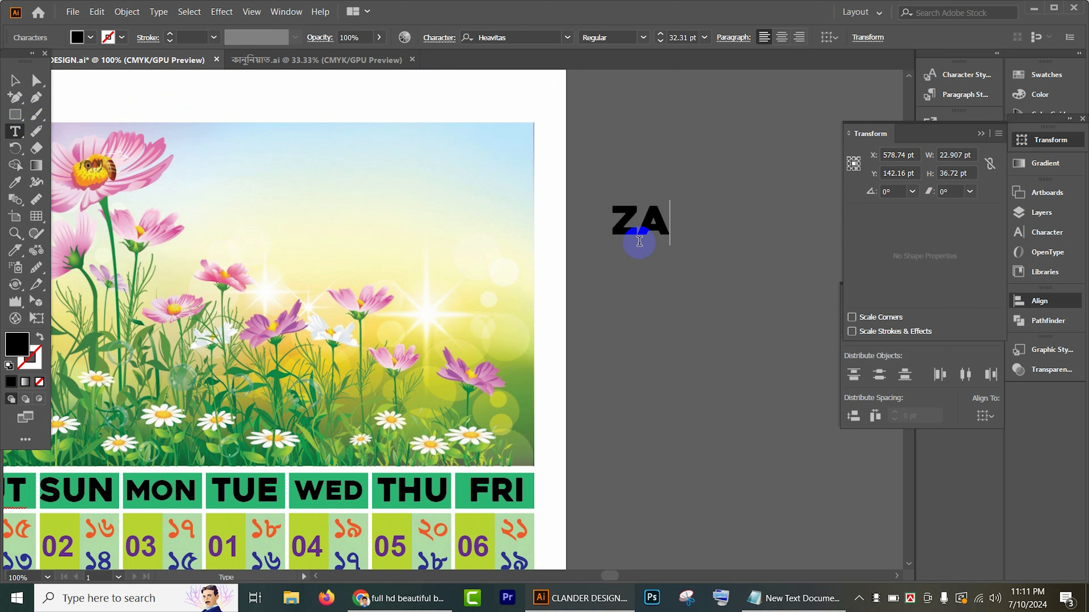
{"action": "type", "text": "A"}
{"action": "key", "text": "BackSpace"}
{"action": "key", "text": "BackSpace"}
{"action": "type", "text": "JANUARY"}
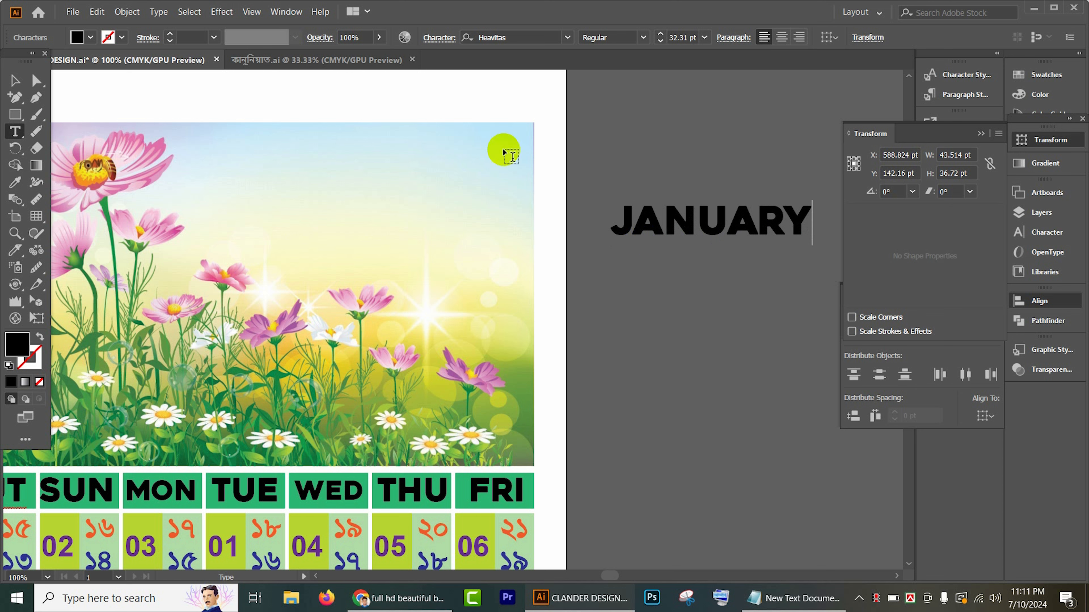
Step: Enlarge the JANUARY text slightly and place it in the upper right of the flower image
{"action": "left_click", "coordinate": [19, 79]}
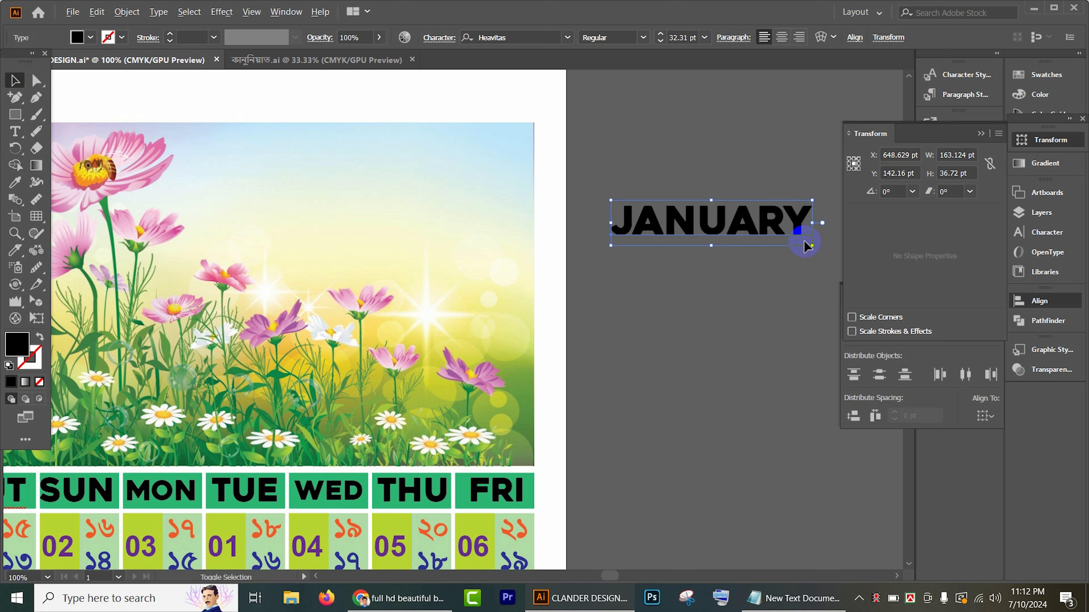
{"action": "left_click_drag", "start_coordinate": [811, 245], "coordinate": [842, 255]}
{"action": "left_click_drag", "start_coordinate": [741, 232], "coordinate": [423, 189]}
{"action": "left_click", "coordinate": [631, 197]}
Step: Create the Bengali text ভাদ্র-আর্শিন in SutonnyMJ Bold, place it below JANUARY and put a copy beside the artboard
{"action": "scroll", "coordinate": [629, 206], "scroll_direction": "down", "scroll_amount": 2}
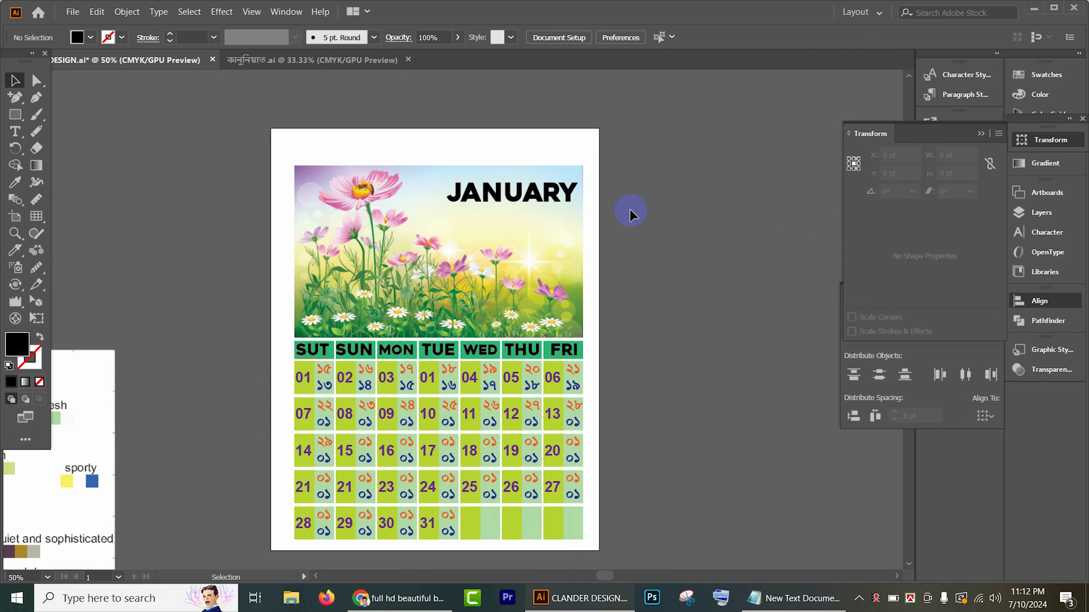
{"action": "scroll", "coordinate": [629, 209], "scroll_direction": "down", "scroll_amount": 1}
{"action": "left_click_drag", "start_coordinate": [613, 185], "coordinate": [501, 205]}
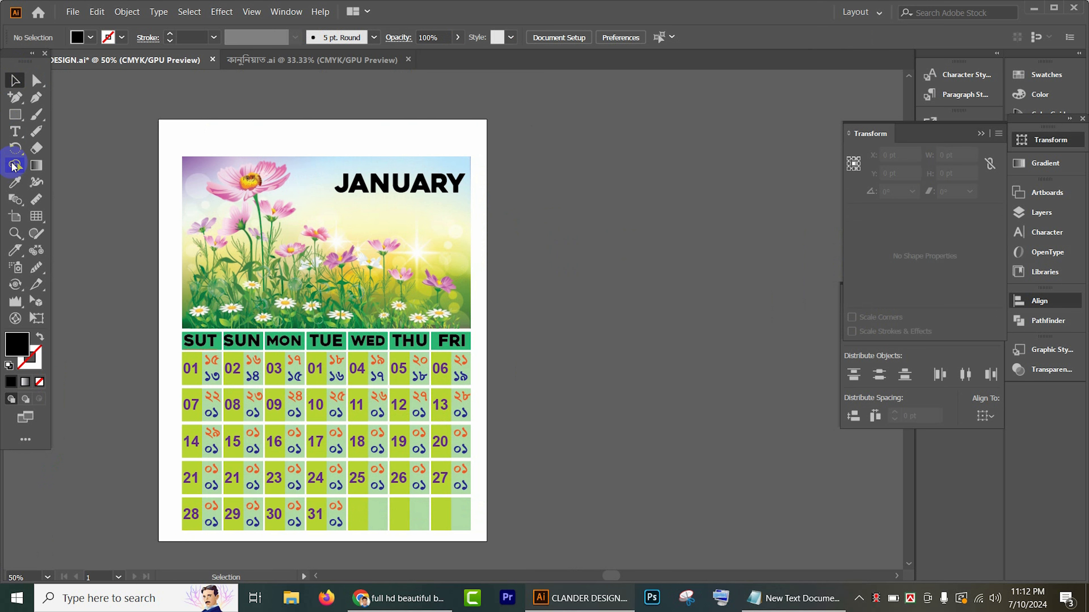
{"action": "left_click", "coordinate": [14, 133]}
{"action": "left_click", "coordinate": [573, 210]}
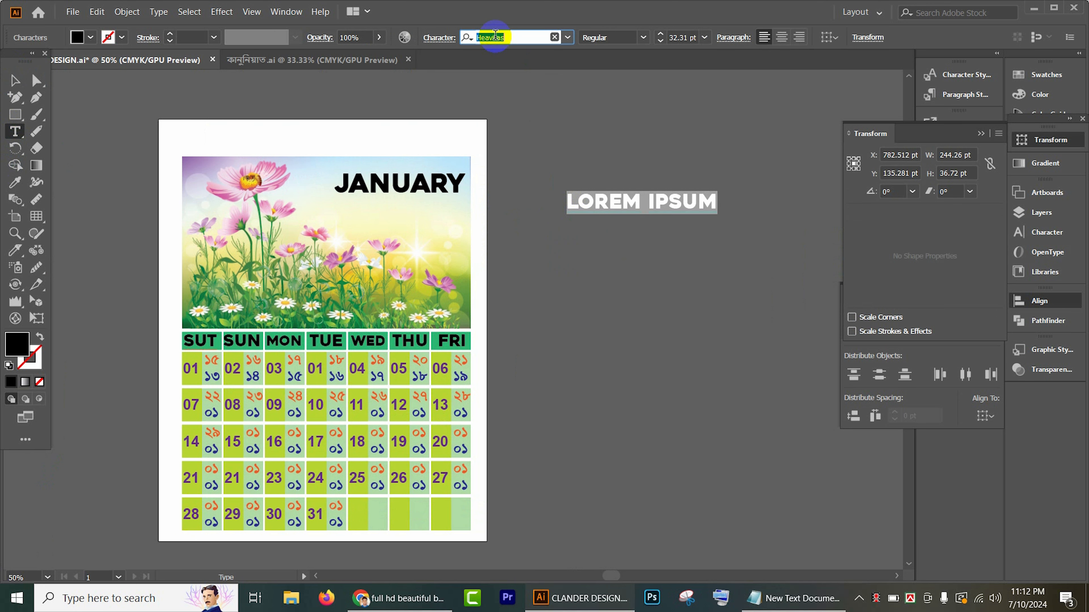
{"action": "type", "text": "suto"}
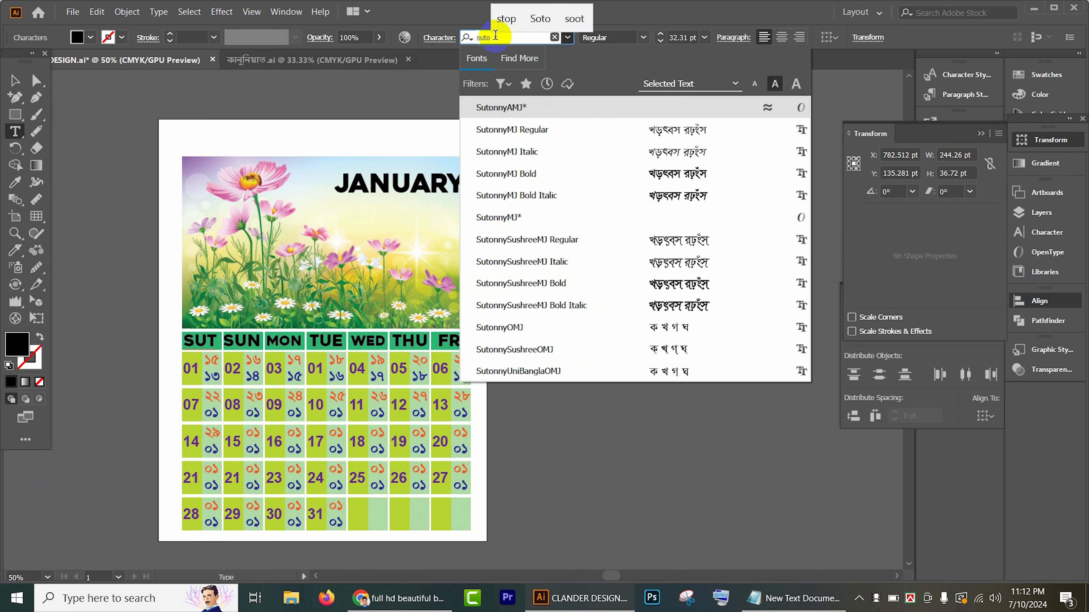
{"action": "left_click", "coordinate": [607, 173]}
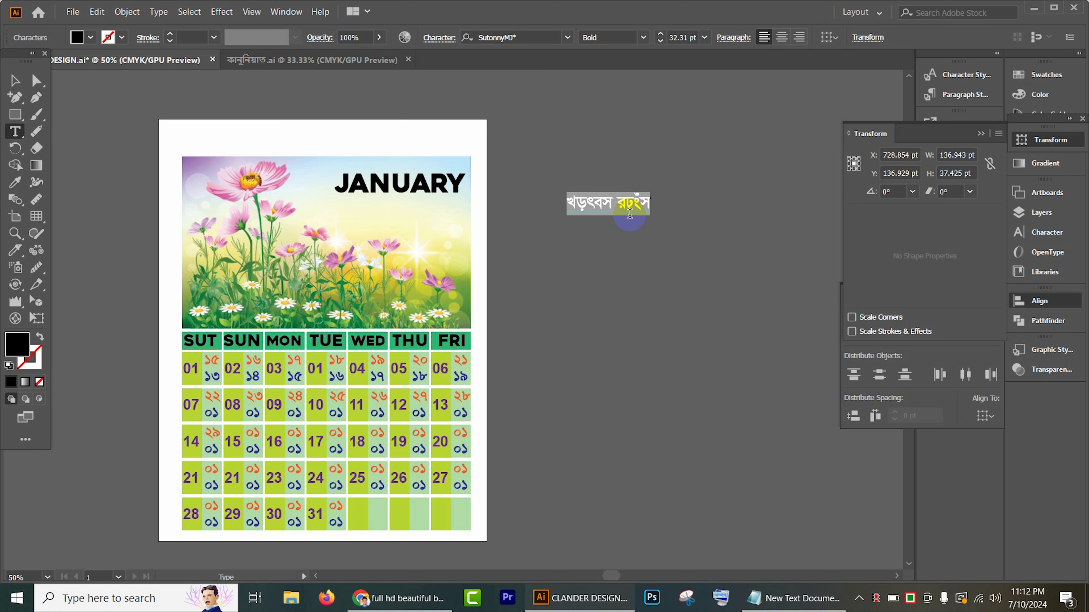
{"action": "type", "text": "fv"}
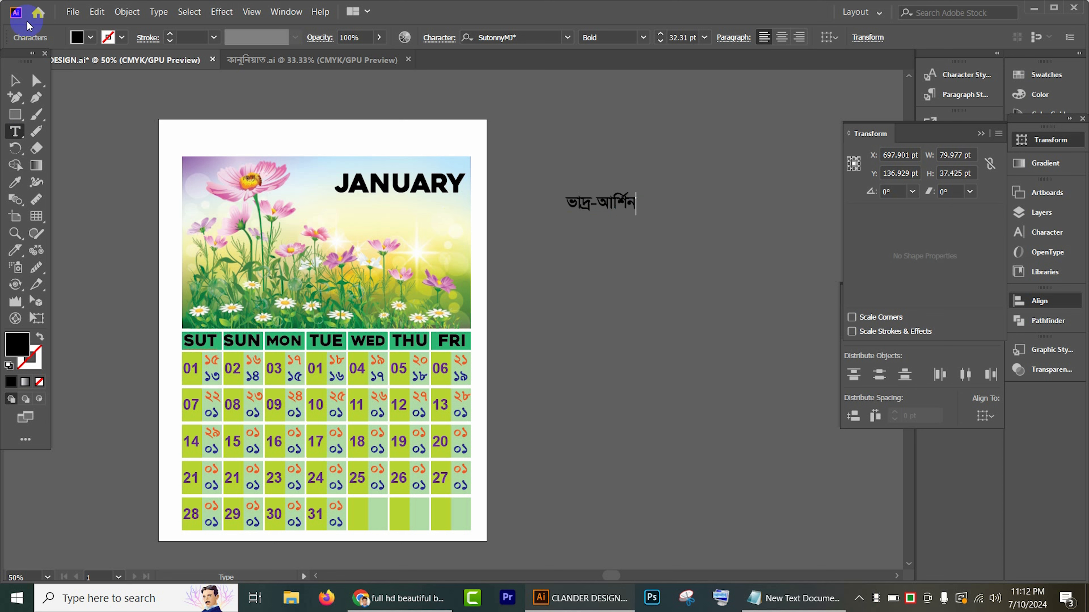
{"action": "left_click", "coordinate": [14, 80]}
{"action": "left_click_drag", "start_coordinate": [613, 201], "coordinate": [549, 224]}
Step: Replace the wording of the Bengali text beside the artboard with মুহাররম
{"action": "double_click", "coordinate": [548, 223]}
{"action": "type", "text": "মুহারর"}
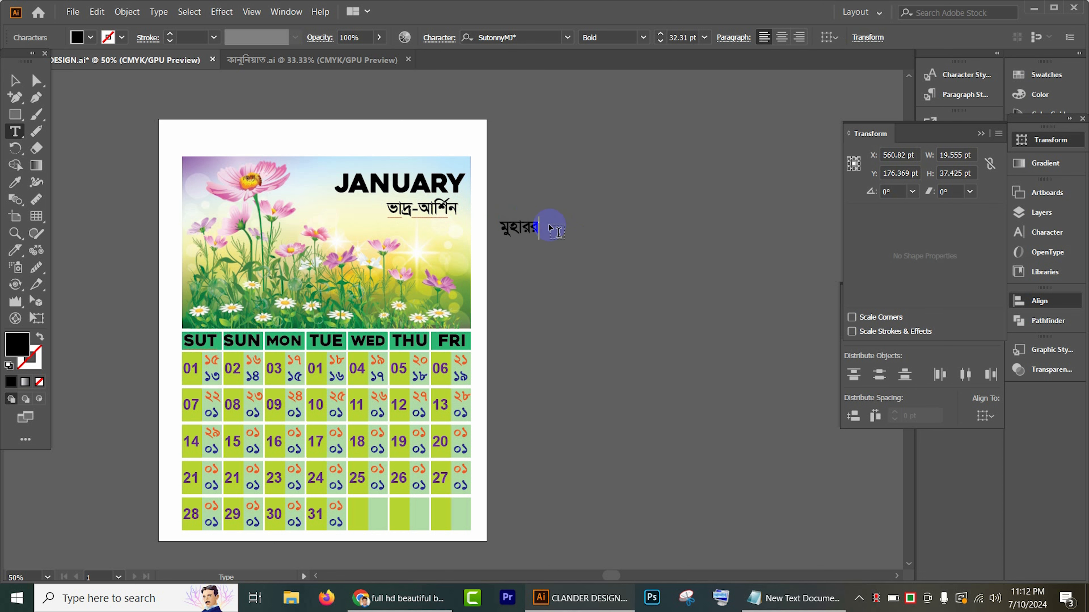
{"action": "type", "text": "ম"}
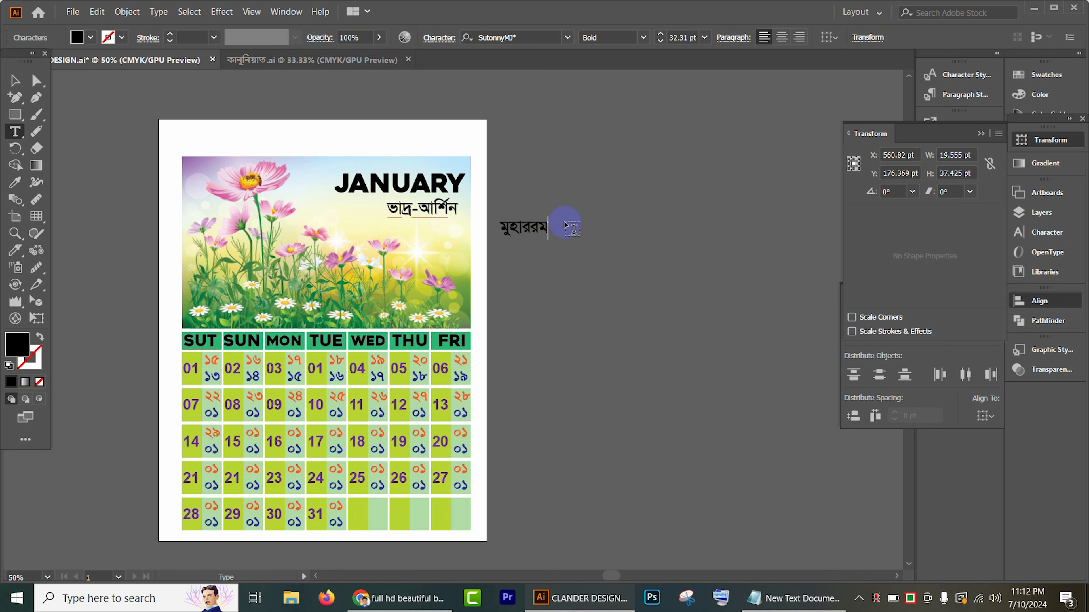
{"action": "left_click", "coordinate": [14, 81]}
Step: Fill the ভাদ্র-আর্শিন text with light blue and shrink it to about 18.5 pt below the right end of JANUARY
{"action": "scroll", "coordinate": [531, 273], "scroll_direction": "up", "scroll_amount": 2}
{"action": "left_click", "coordinate": [326, 145]}
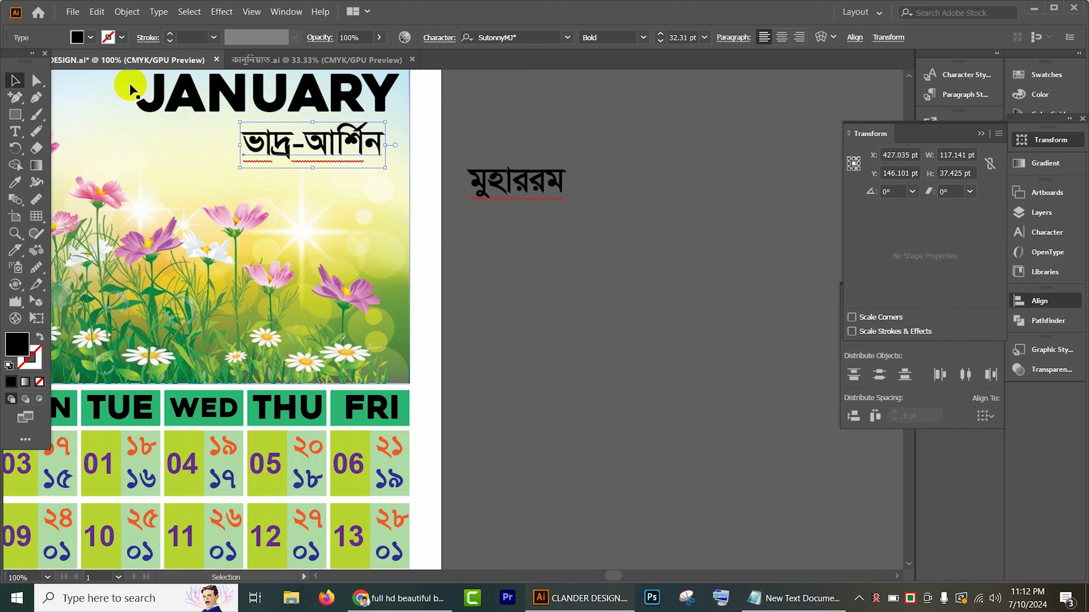
{"action": "left_click", "coordinate": [90, 37]}
{"action": "left_click", "coordinate": [79, 61]}
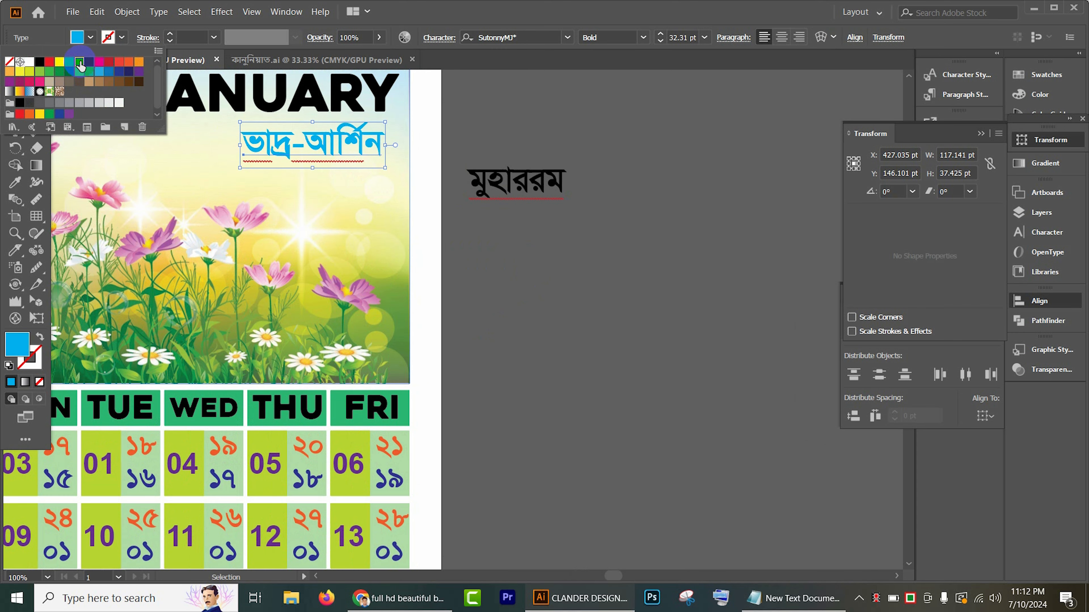
{"action": "left_click_drag", "start_coordinate": [385, 167], "coordinate": [375, 135]}
Step: Match the মুহাররম text to the style of ভাদ্র-আর্শিন with the Eyedropper
{"action": "left_click", "coordinate": [545, 193]}
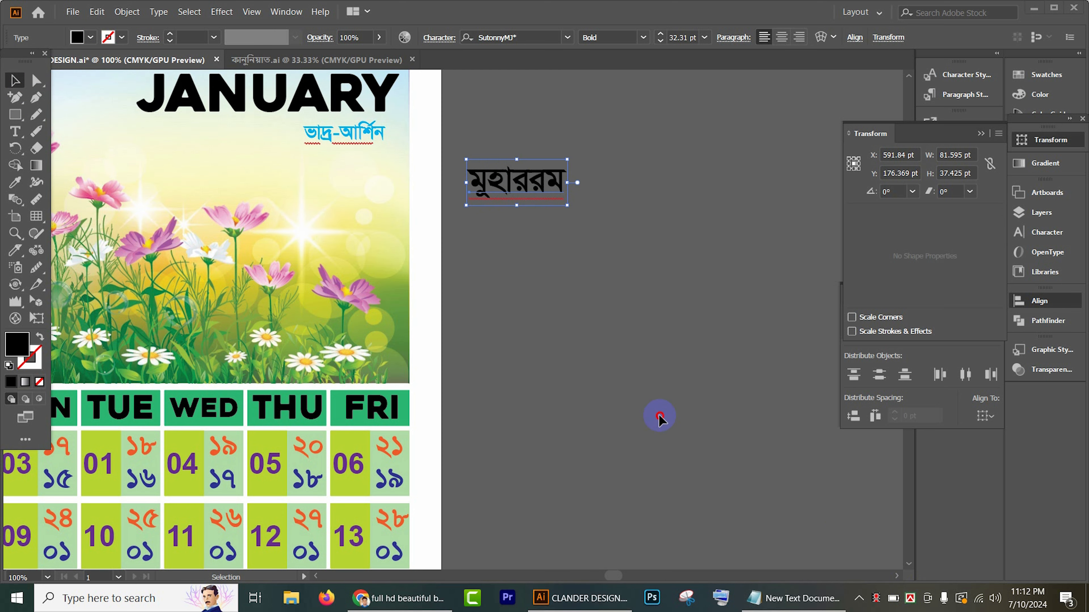
{"action": "left_click", "coordinate": [561, 283]}
{"action": "key", "text": "i"}
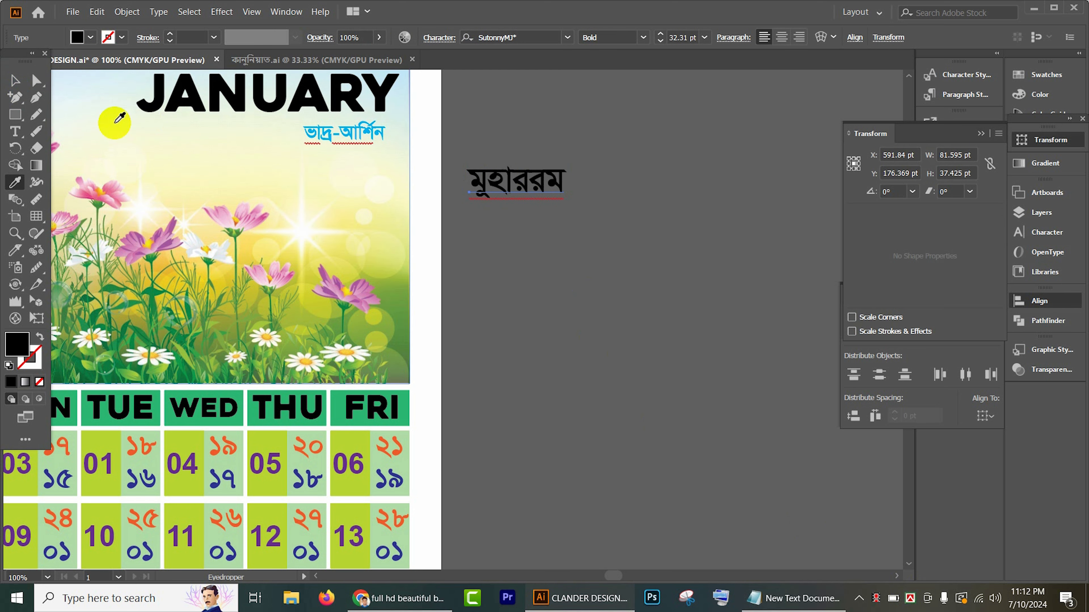
{"action": "left_click", "coordinate": [343, 135]}
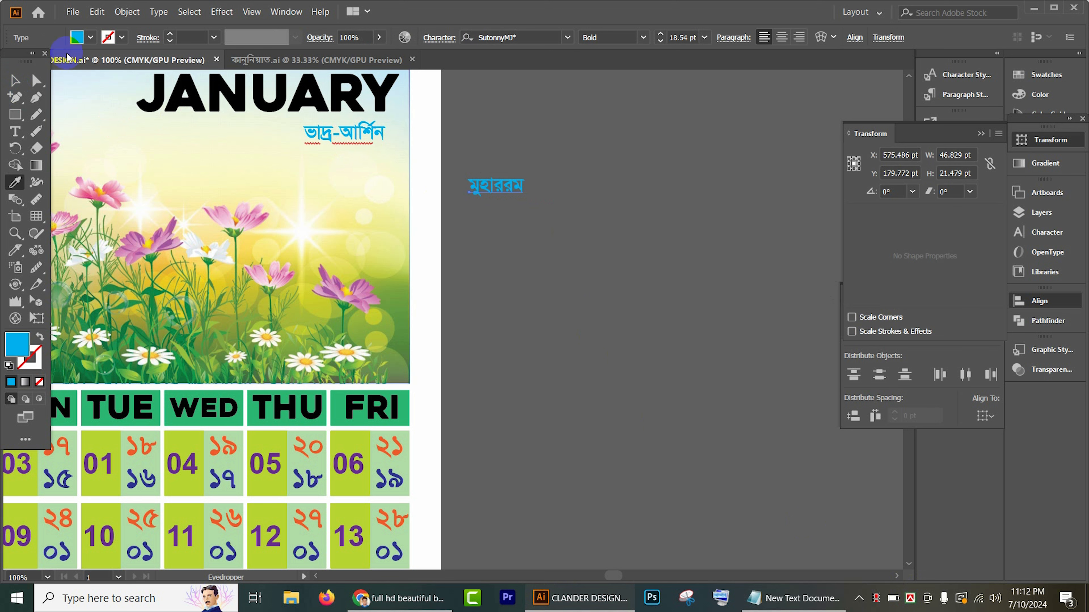
Step: Fill the মুহাররম text with dark red and place it directly below ভাদ্র-আর্শিন on the flower image
{"action": "left_click", "coordinate": [13, 88]}
{"action": "left_click", "coordinate": [91, 38]}
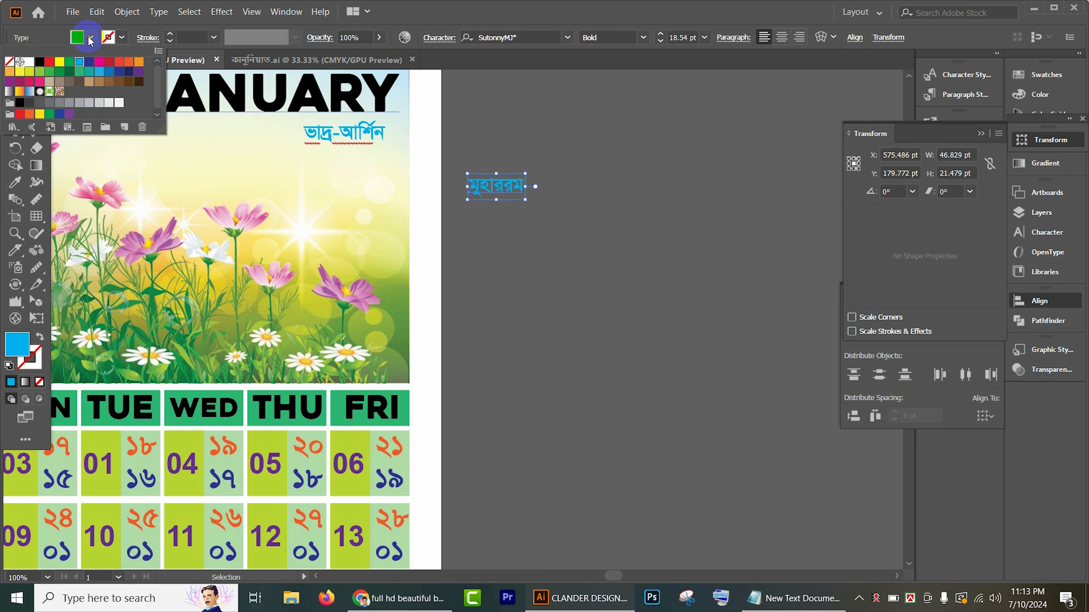
{"action": "left_click", "coordinate": [105, 64]}
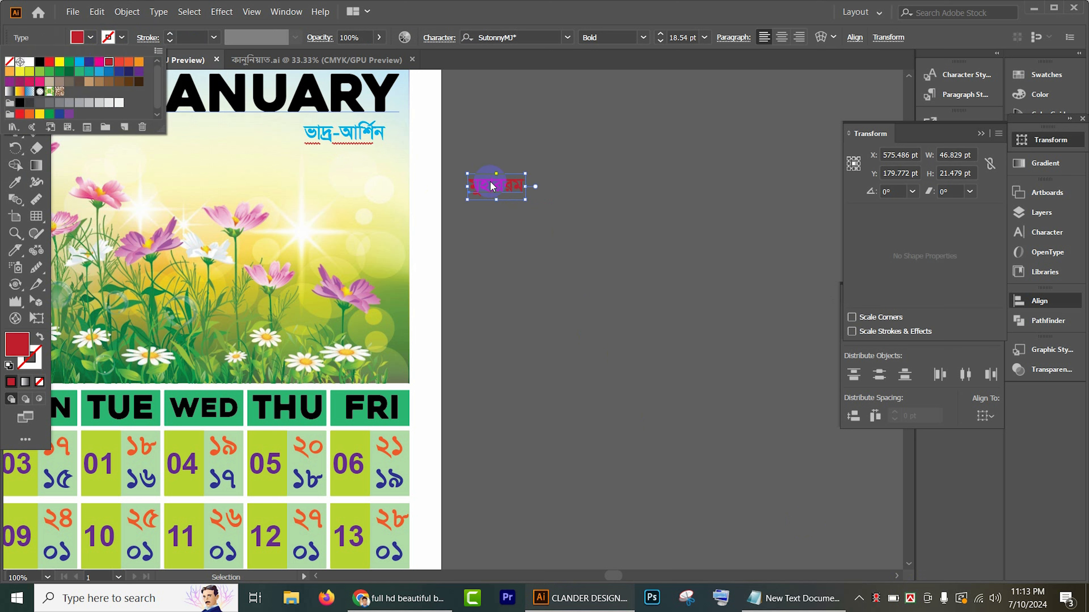
{"action": "left_click", "coordinate": [588, 194]}
{"action": "left_click_drag", "start_coordinate": [507, 191], "coordinate": [389, 161]}
{"action": "left_click", "coordinate": [527, 164]}
Step: Duplicate the whole calendar page content to the right of the artboard, about 531 pt from the original
{"action": "scroll", "coordinate": [350, 153], "scroll_direction": "up", "scroll_amount": 2}
{"action": "left_click", "coordinate": [602, 188]}
{"action": "scroll", "coordinate": [594, 188], "scroll_direction": "down", "scroll_amount": 4}
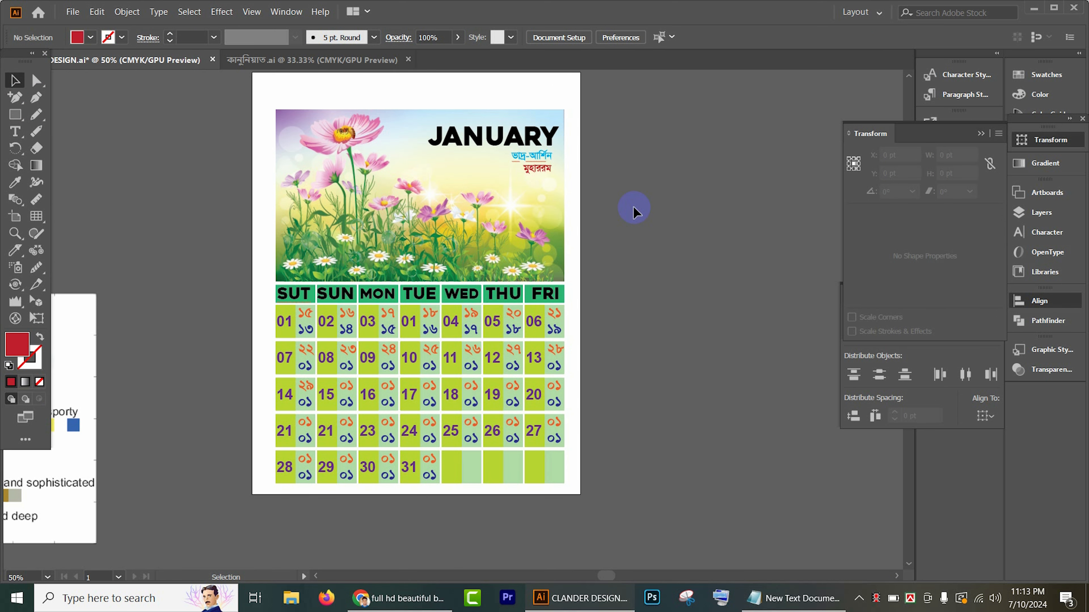
{"action": "left_click_drag", "start_coordinate": [257, 98], "coordinate": [651, 556]}
{"action": "scroll", "coordinate": [496, 516], "scroll_direction": "right", "scroll_amount": 4}
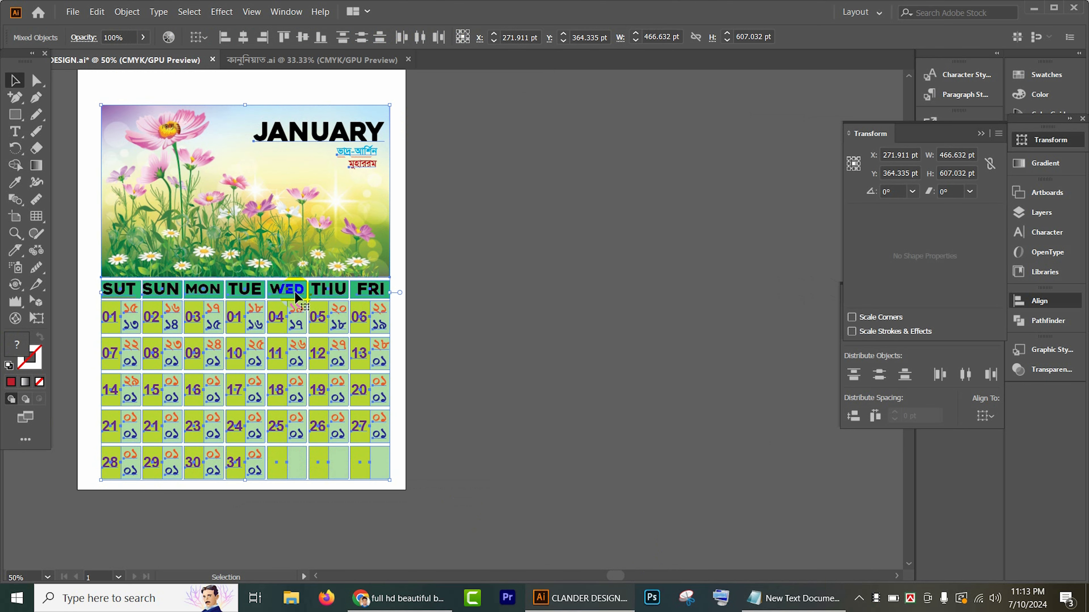
{"action": "left_click_drag", "start_coordinate": [315, 293], "coordinate": [630, 296]}
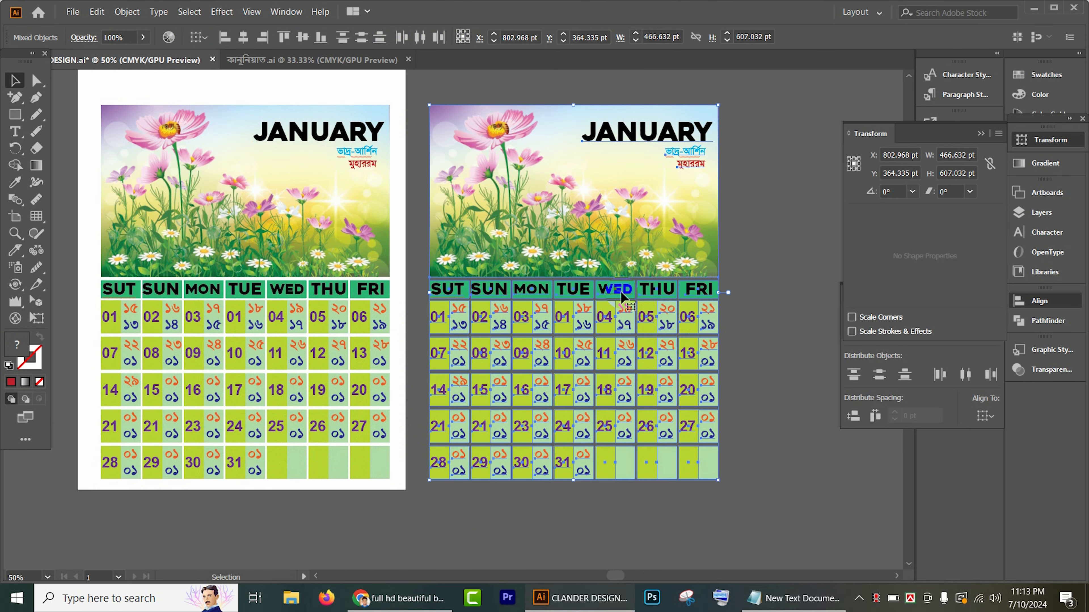
Step: Delete the flower image from the duplicated calendar
{"action": "scroll", "coordinate": [674, 297], "scroll_direction": "right", "scroll_amount": 3}
{"action": "left_click", "coordinate": [489, 219]}
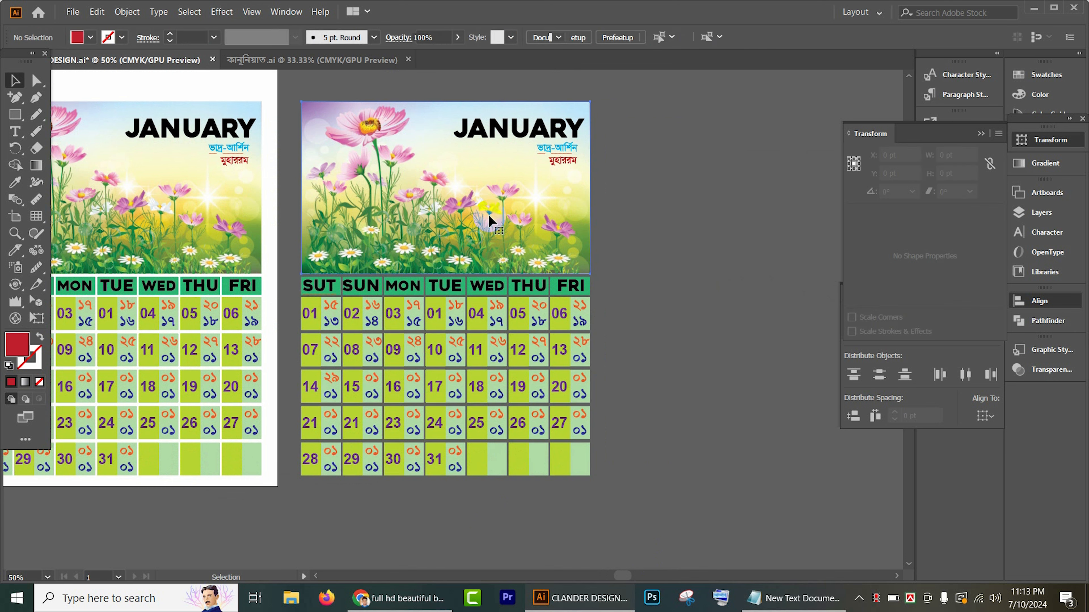
{"action": "key", "text": "Delete"}
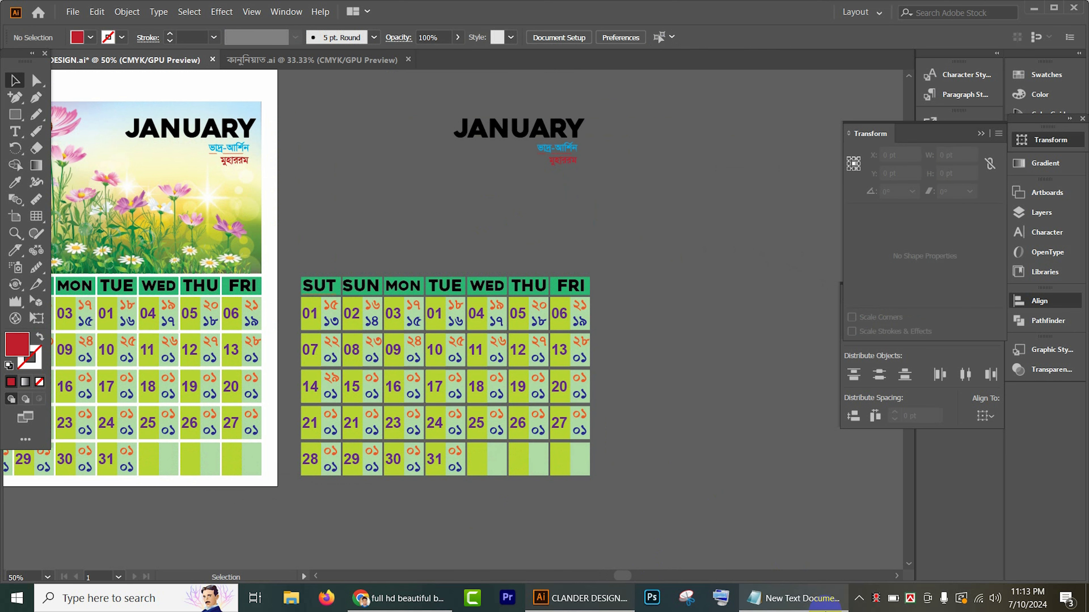
Step: Switch to Chrome and try to copy the blue flower image of the swissranks.com result from the background search
{"action": "left_click", "coordinate": [400, 598]}
{"action": "left_click", "coordinate": [557, 292]}
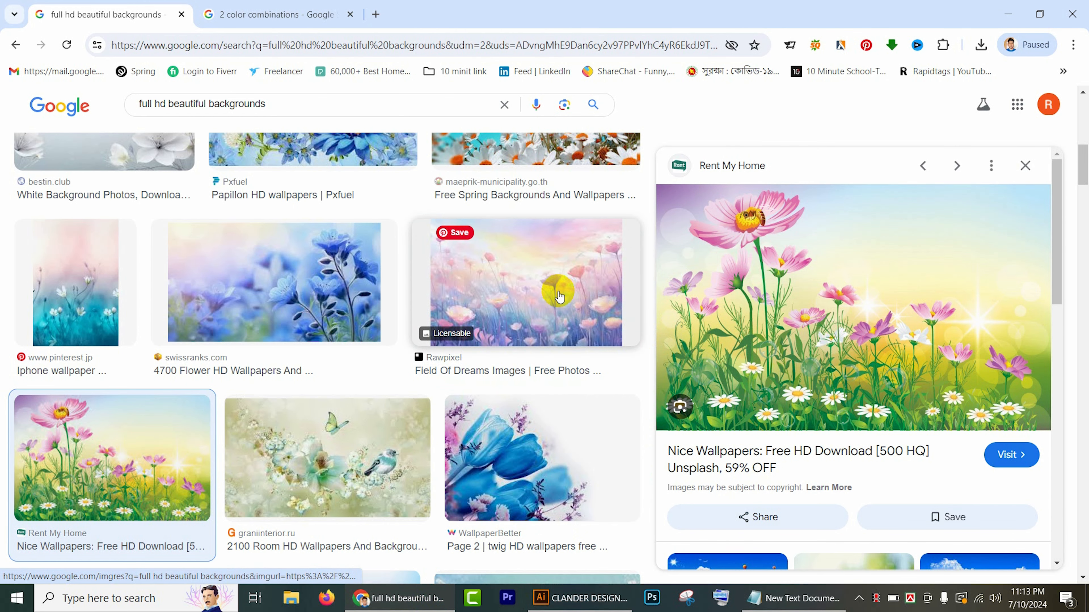
{"action": "left_click", "coordinate": [322, 285]}
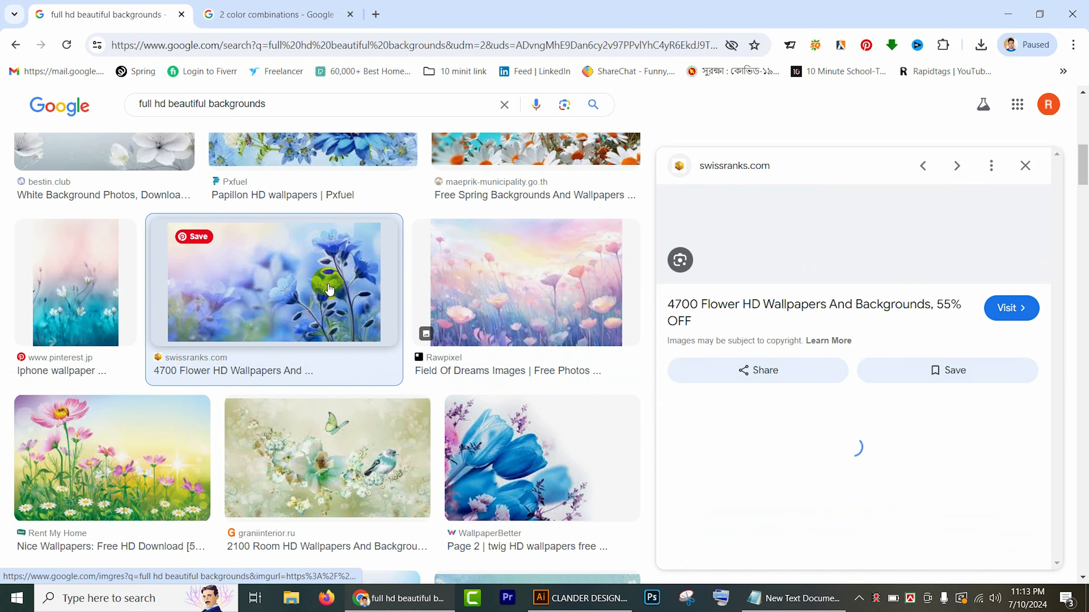
{"action": "right_click", "coordinate": [814, 287]}
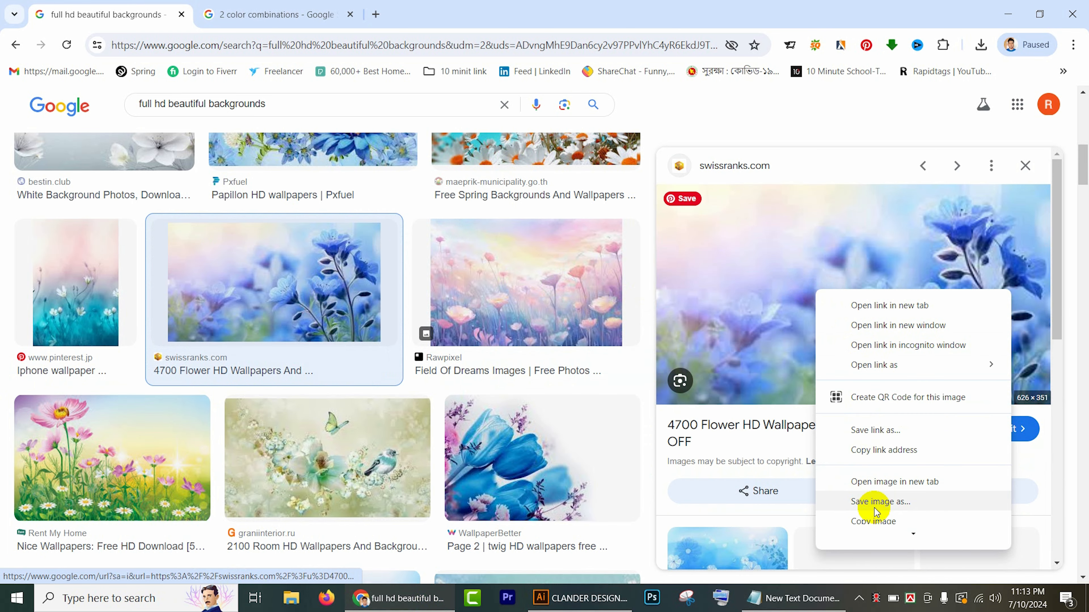
{"action": "left_click", "coordinate": [872, 519]}
Step: Switch to Illustrator and try to paste the copied image for the duplicated calendar
{"action": "left_click", "coordinate": [578, 599]}
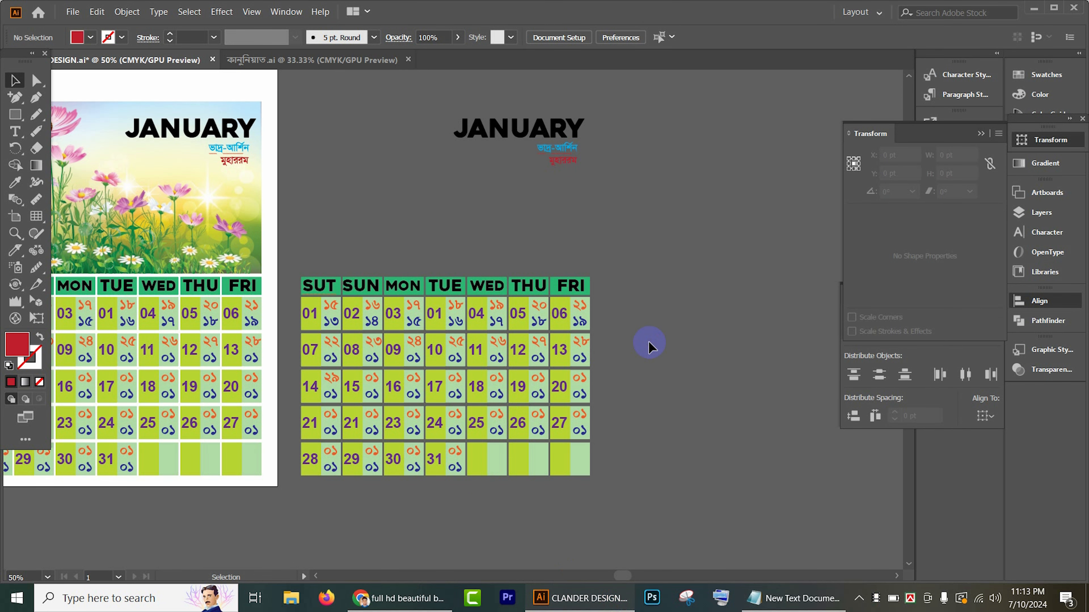
{"action": "key", "text": "ctrl+v"}
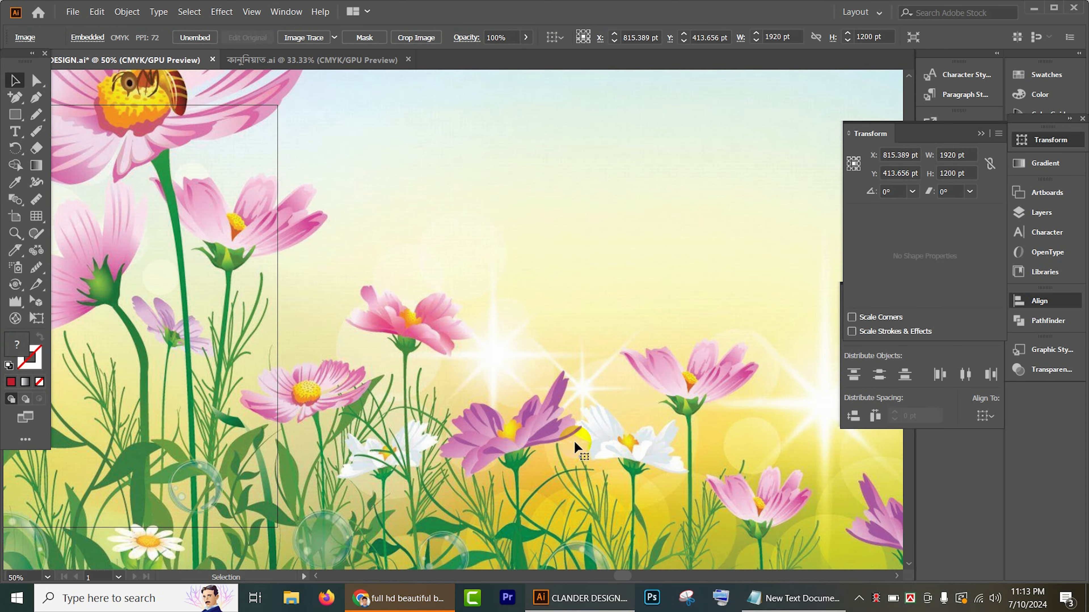
{"action": "scroll", "coordinate": [577, 443], "scroll_direction": "down", "scroll_amount": 2}
{"action": "key", "text": "Delete"}
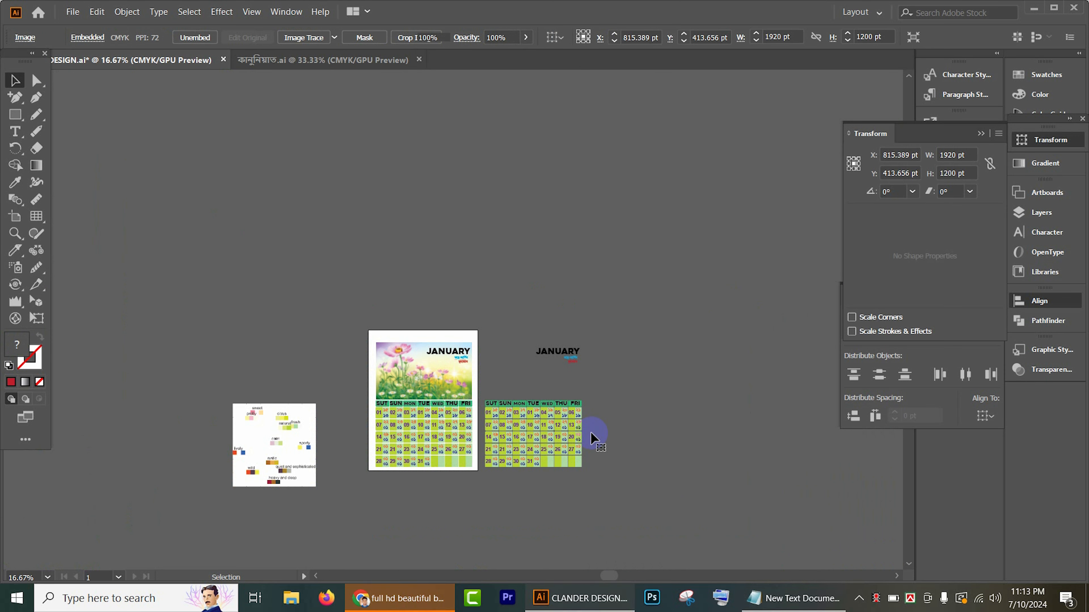
Step: Switch to Chrome, cancel saving the image and copy the blue flower image of the swissranks.com result
{"action": "left_click", "coordinate": [410, 597]}
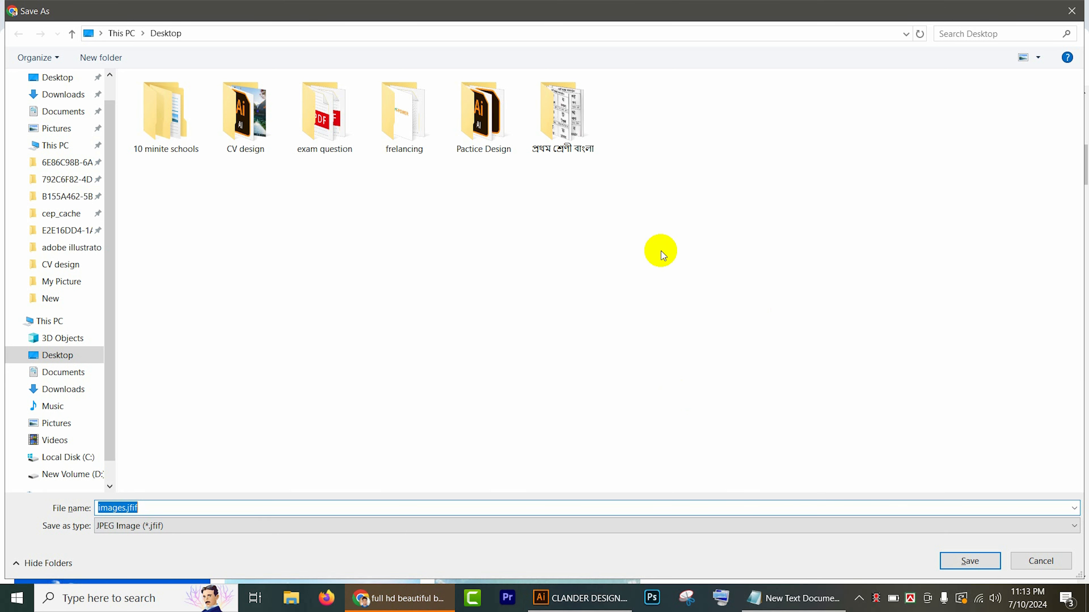
{"action": "left_click", "coordinate": [1084, 10]}
{"action": "right_click", "coordinate": [854, 251]}
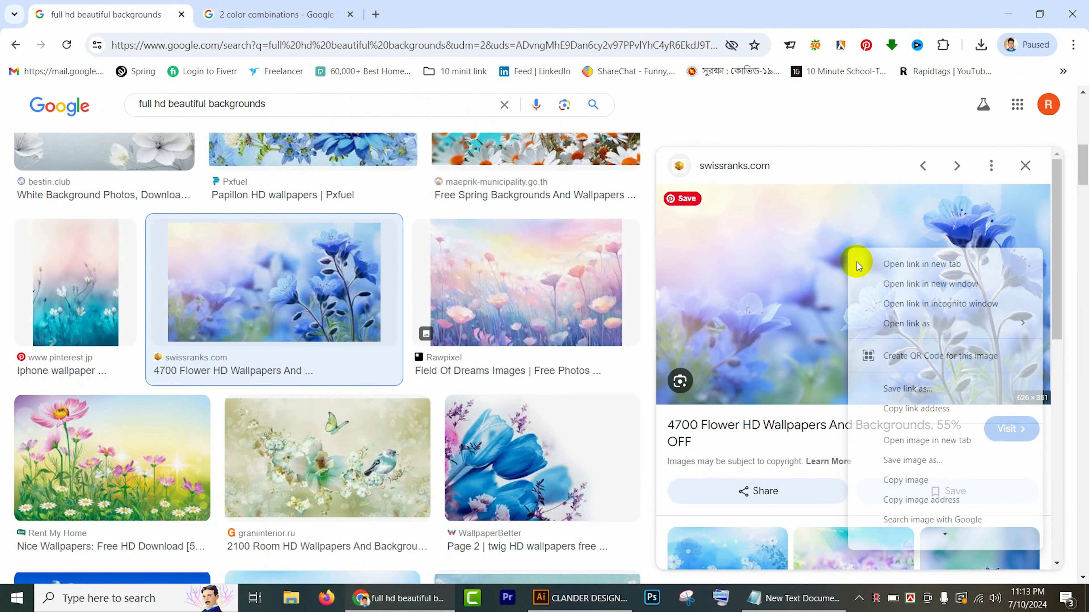
{"action": "left_click", "coordinate": [907, 481]}
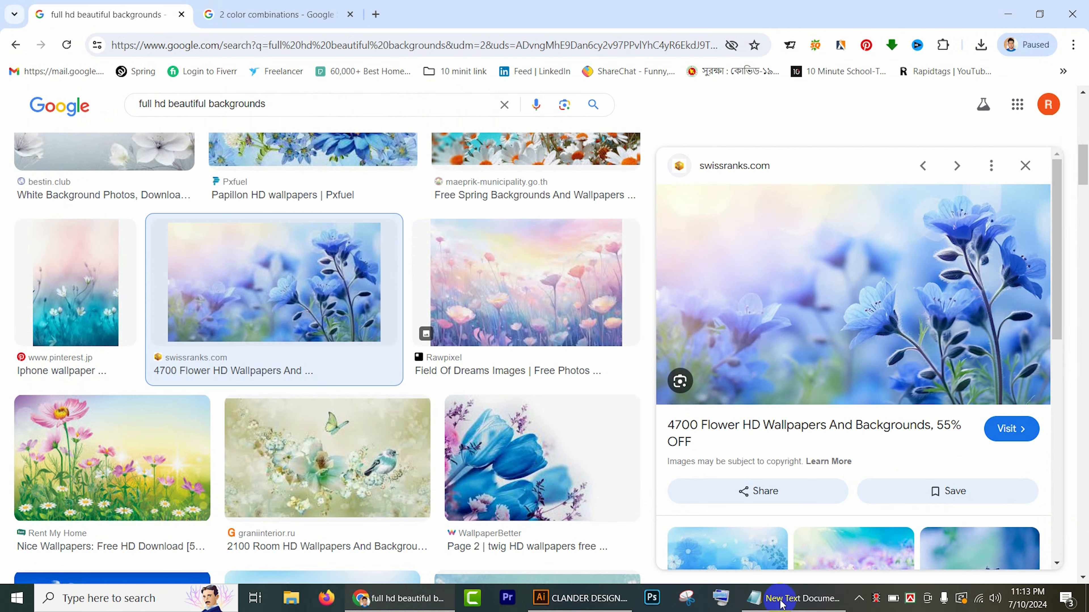
Step: Switch to Illustrator and paste the copied blue flower image into the calendar document
{"action": "left_click", "coordinate": [623, 605]}
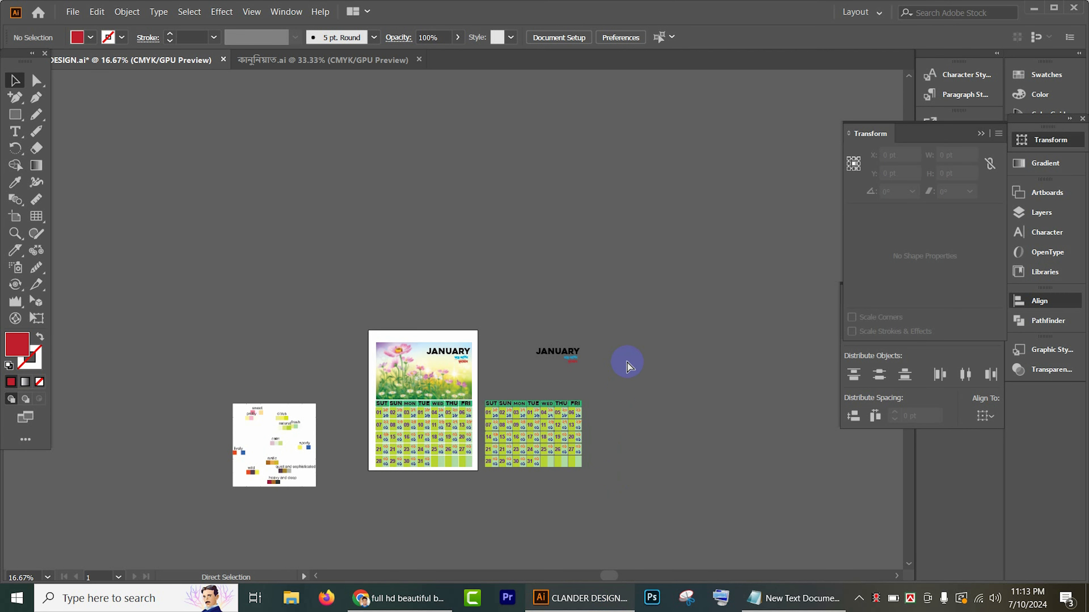
{"action": "key", "text": "ctrl+v"}
{"action": "scroll", "coordinate": [507, 318], "scroll_direction": "up", "scroll_amount": 3}
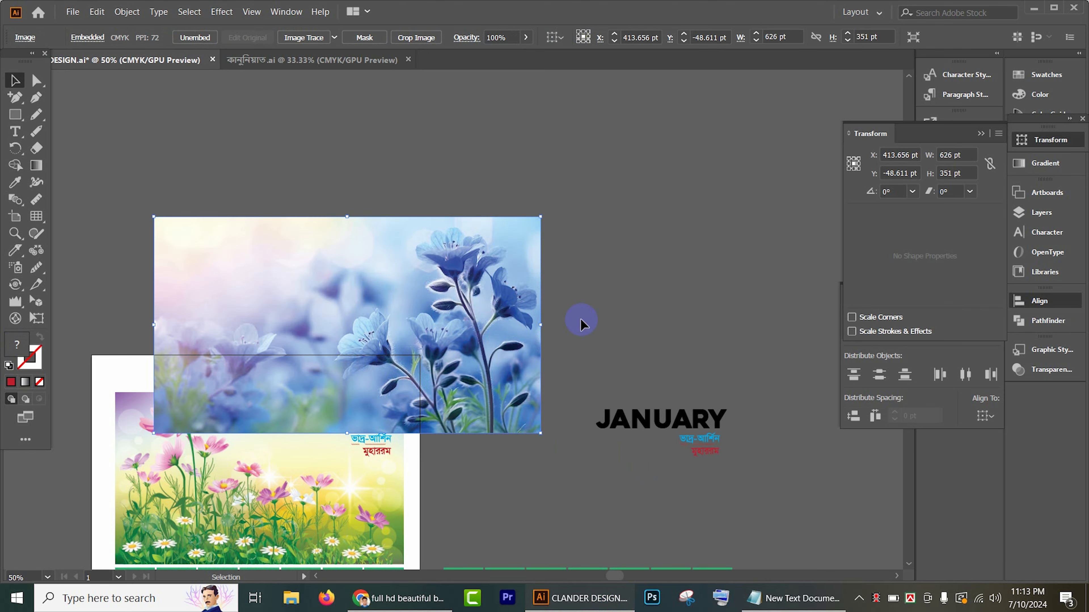
Step: Fit the blue flower image above the duplicated date grid at 466.632 pt wide and send it behind the month titles
{"action": "left_click_drag", "start_coordinate": [493, 266], "coordinate": [759, 370]}
{"action": "left_click_drag", "start_coordinate": [904, 461], "coordinate": [722, 221]}
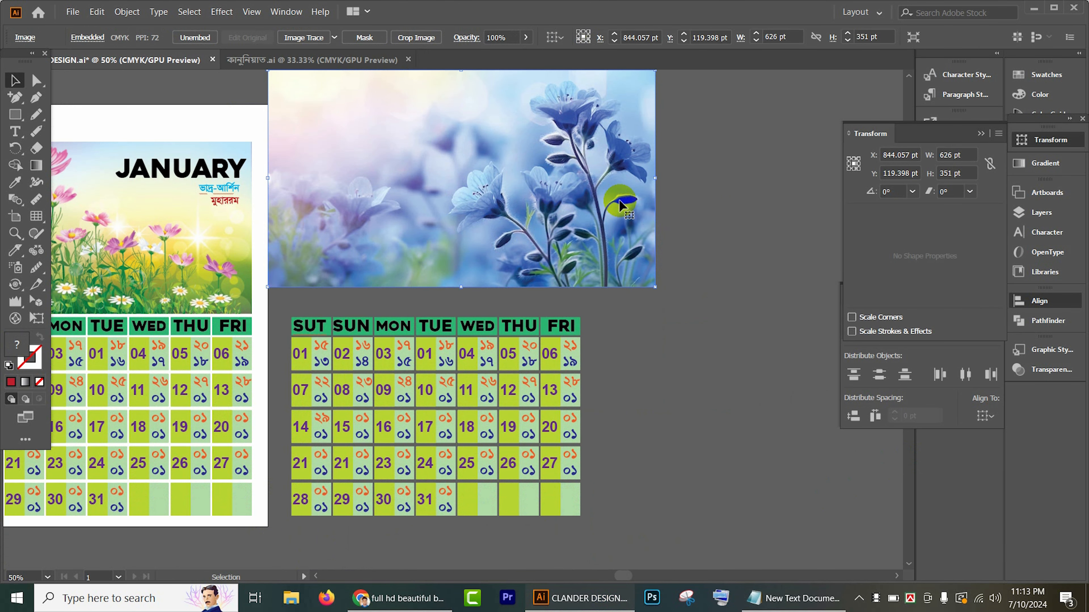
{"action": "left_click_drag", "start_coordinate": [620, 205], "coordinate": [580, 205]}
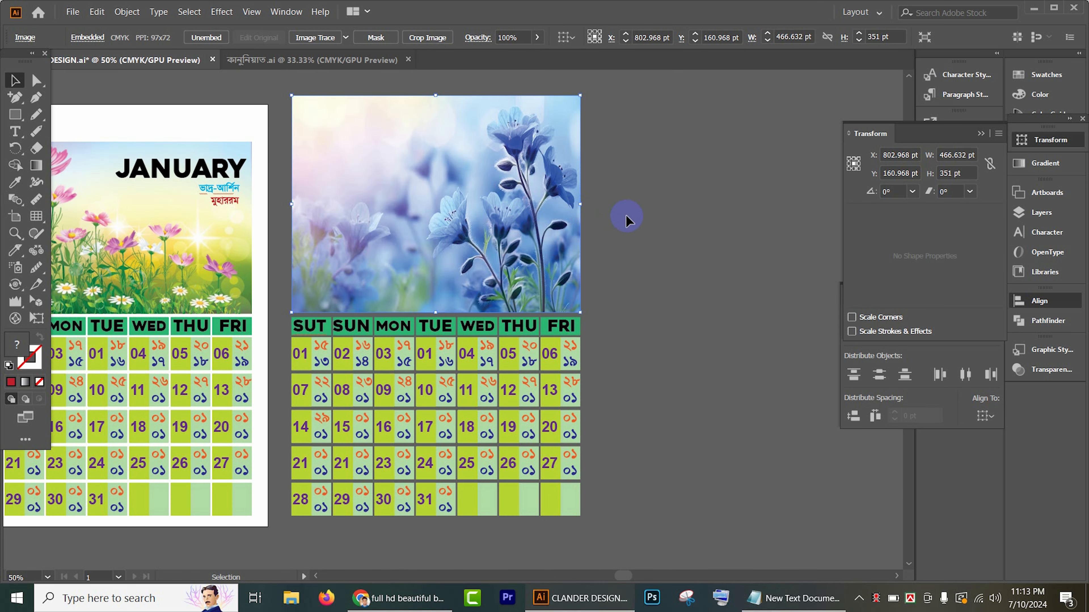
{"action": "key", "text": "ctrl+shift+bracketleft"}
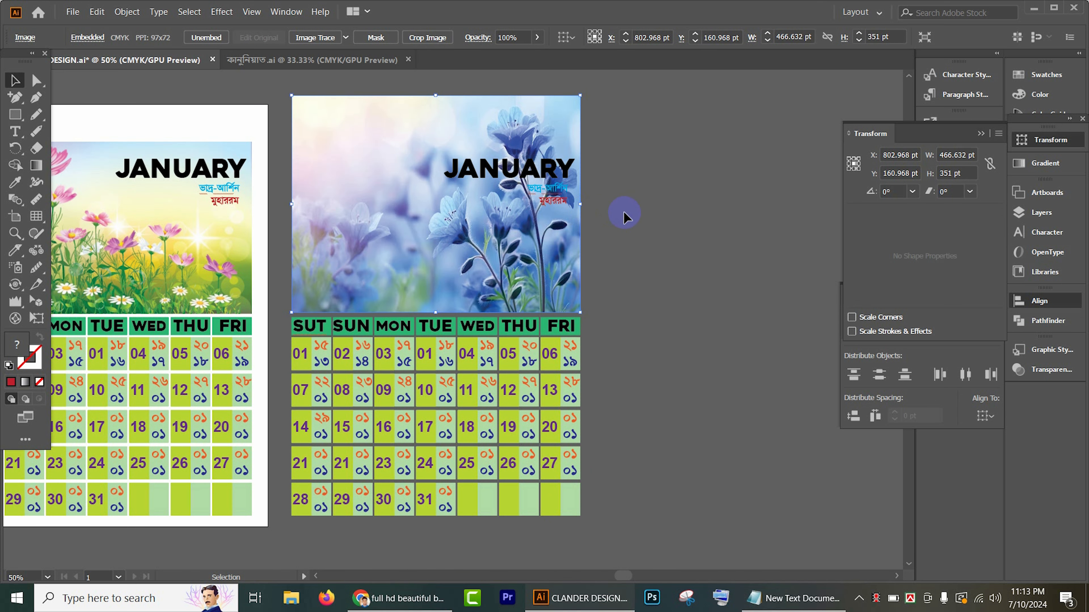
{"action": "left_click", "coordinate": [637, 178]}
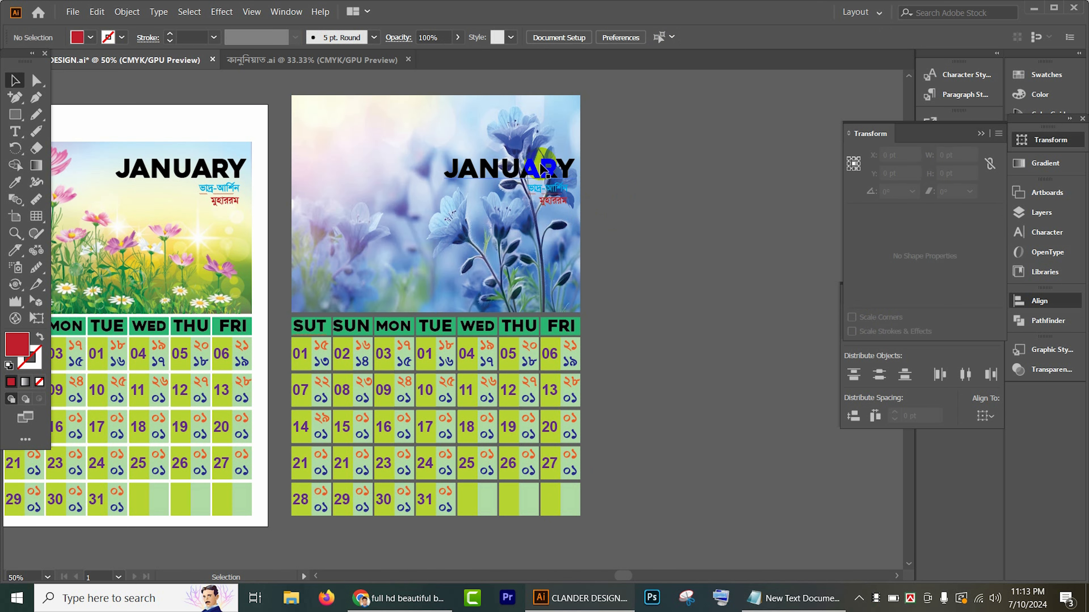
Step: Lower the blue flower image's upper edge to line up with the flower image on the original page
{"action": "left_click", "coordinate": [515, 112]}
{"action": "left_click_drag", "start_coordinate": [436, 96], "coordinate": [431, 141]}
{"action": "left_click", "coordinate": [660, 167]}
Step: Select the whole duplicated calendar, including the blue flower image, month titles and date grid
{"action": "scroll", "coordinate": [672, 181], "scroll_direction": "down", "scroll_amount": 3}
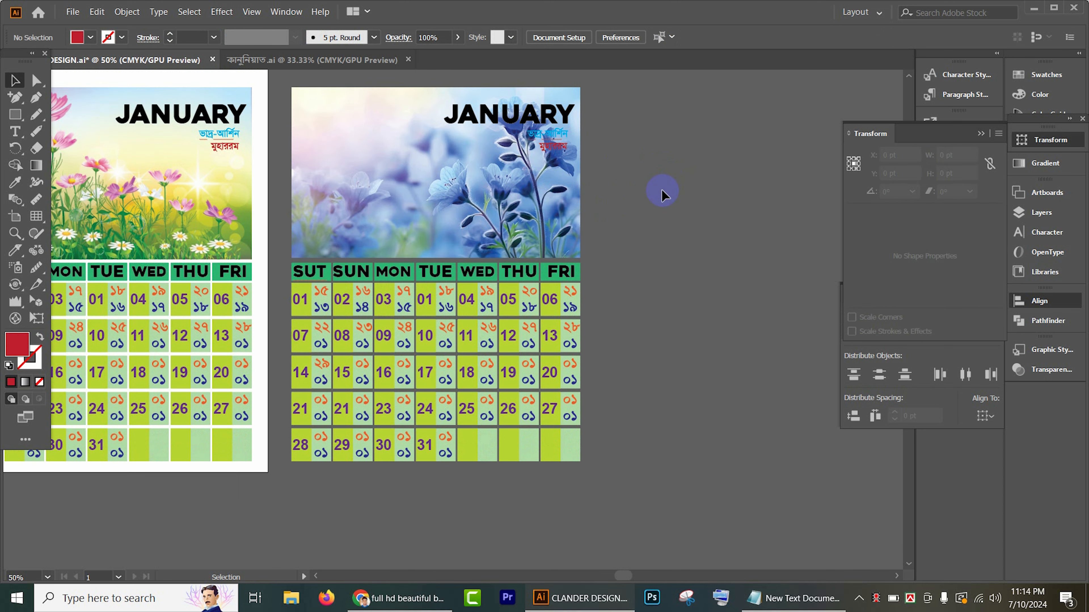
{"action": "scroll", "coordinate": [662, 194], "scroll_direction": "down", "scroll_amount": 1}
{"action": "left_click_drag", "start_coordinate": [652, 202], "coordinate": [534, 204]}
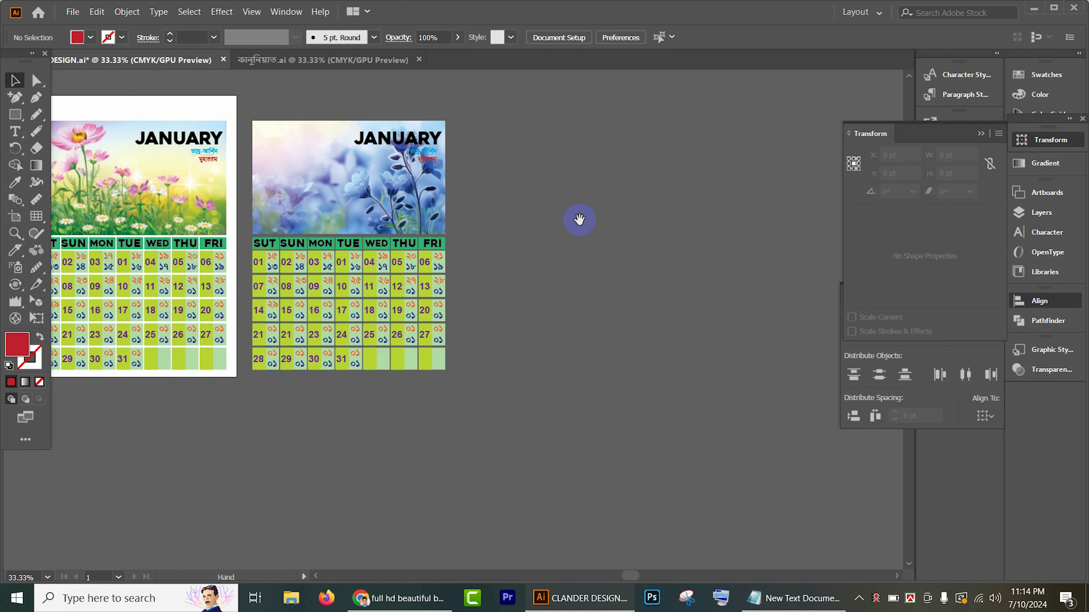
{"action": "left_click_drag", "start_coordinate": [578, 221], "coordinate": [700, 214]}
{"action": "left_click_drag", "start_coordinate": [367, 91], "coordinate": [598, 274]}
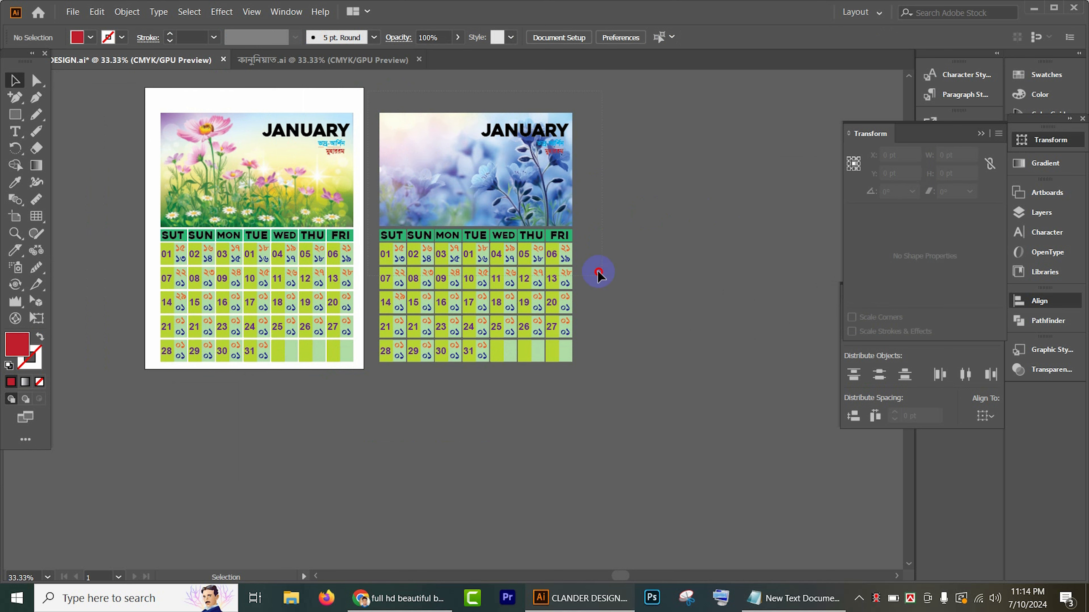
{"action": "left_click_drag", "start_coordinate": [699, 440], "coordinate": [699, 441]}
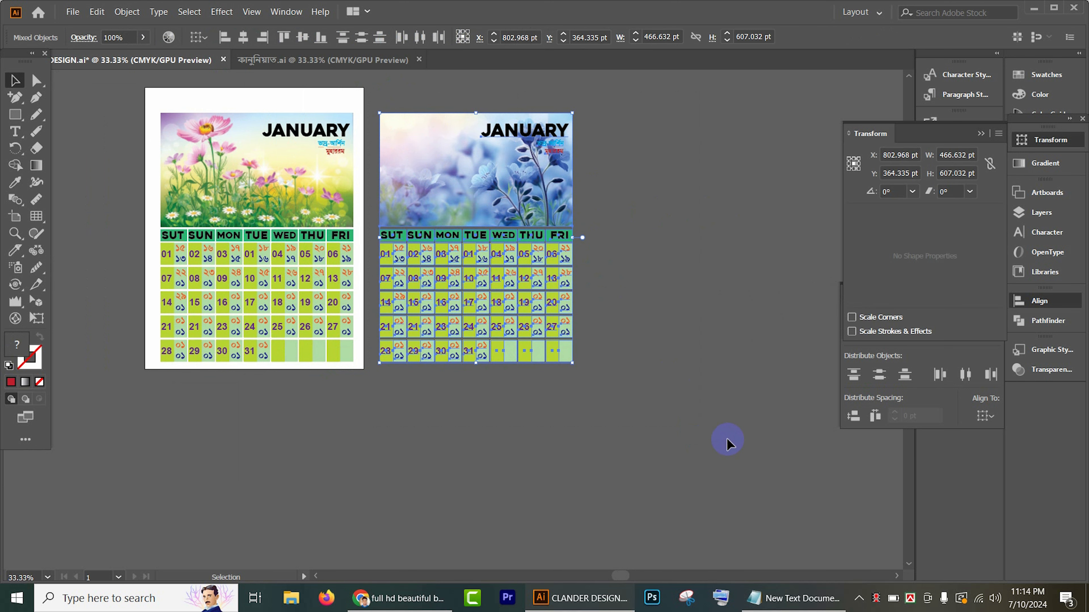